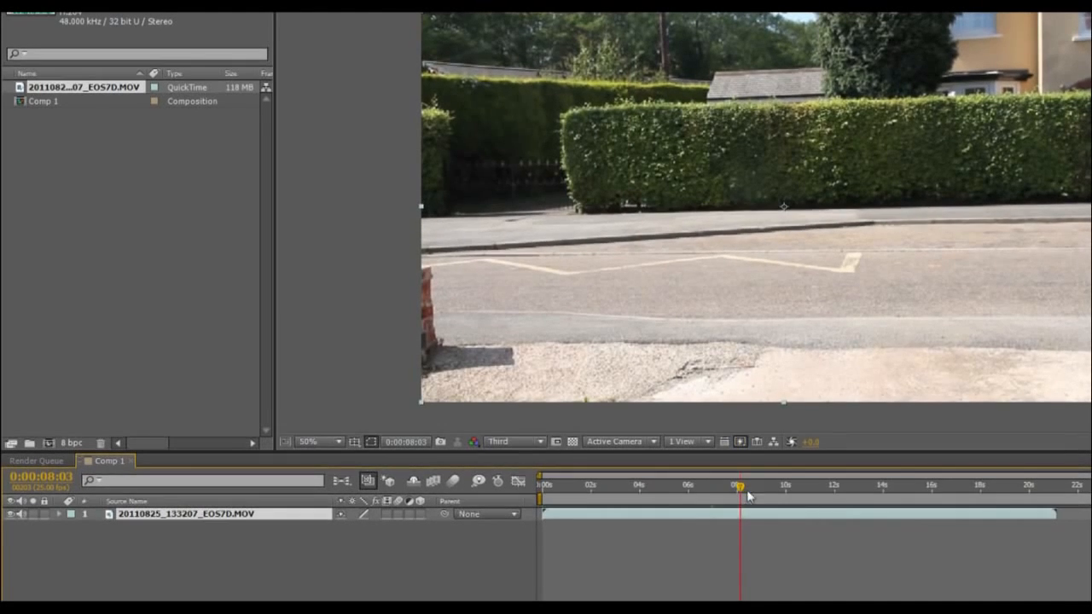
Trim the end of the footage layer to about 8 seconds and rename the layer Clean Plate.
left_click_drag(1053, 513, 743, 514)
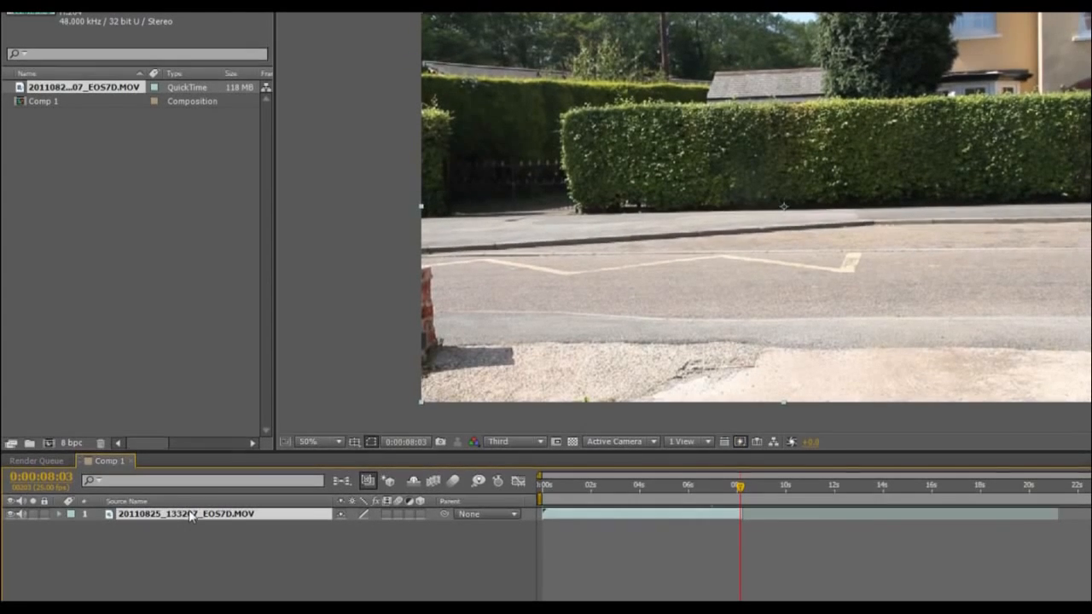
double_click(147, 519)
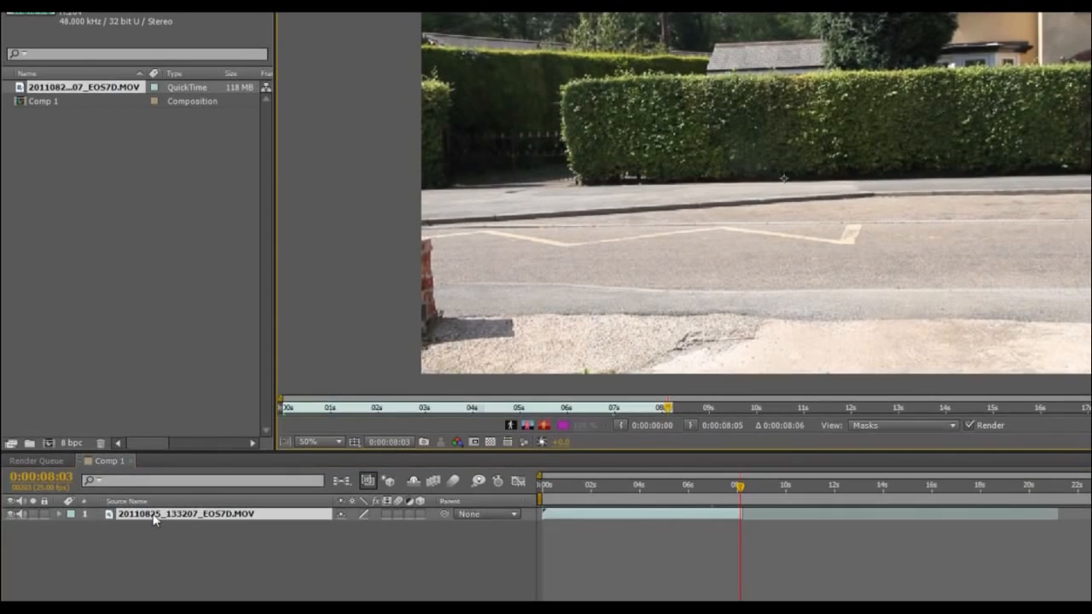
right_click(195, 519)
left_click(235, 504)
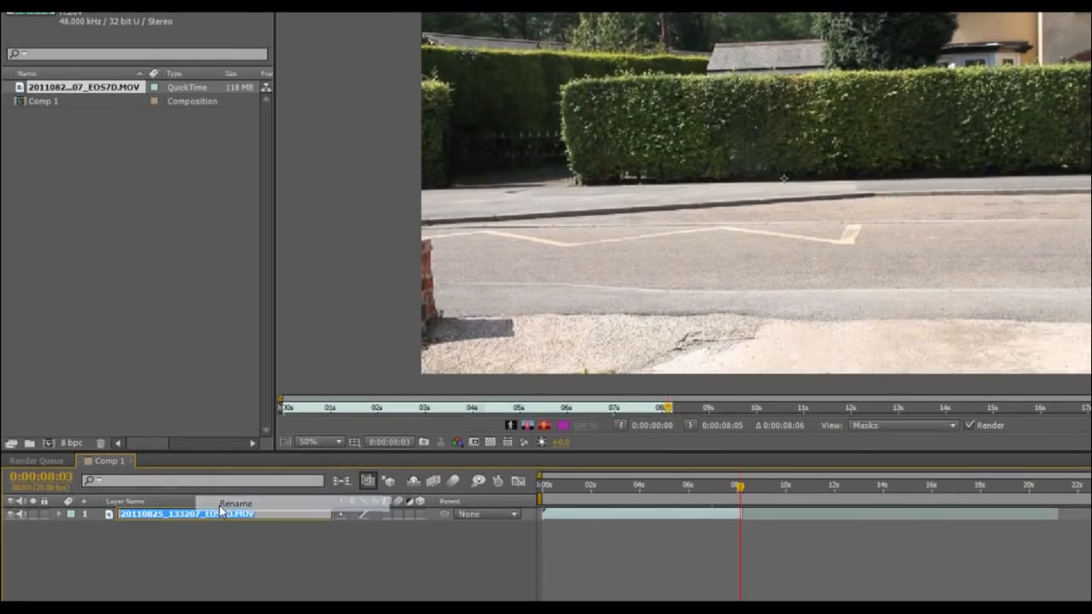
type("Clean")
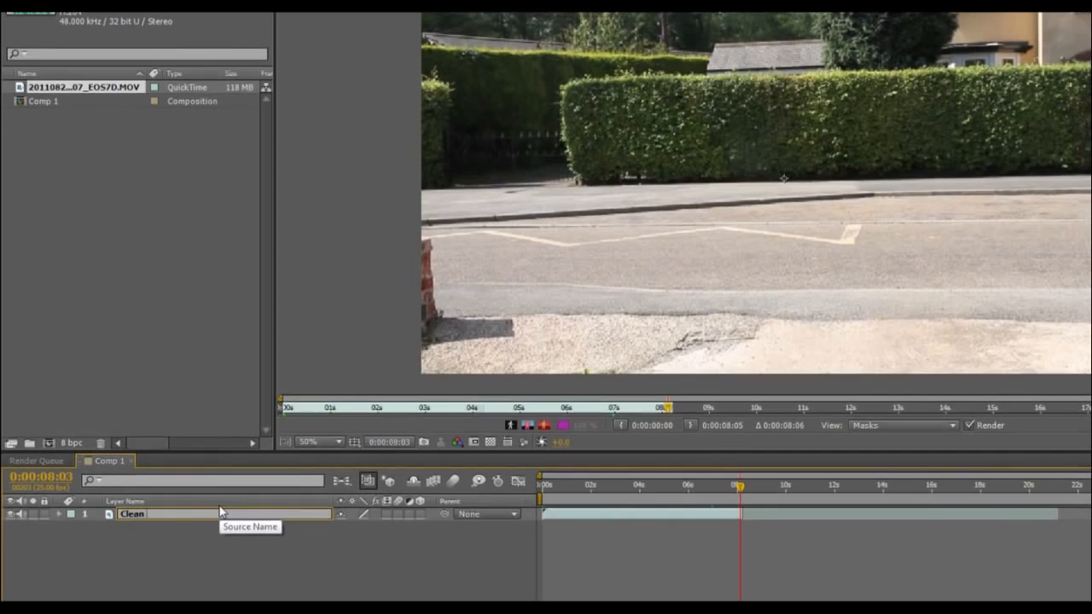
type(" Plate")
key("Return")
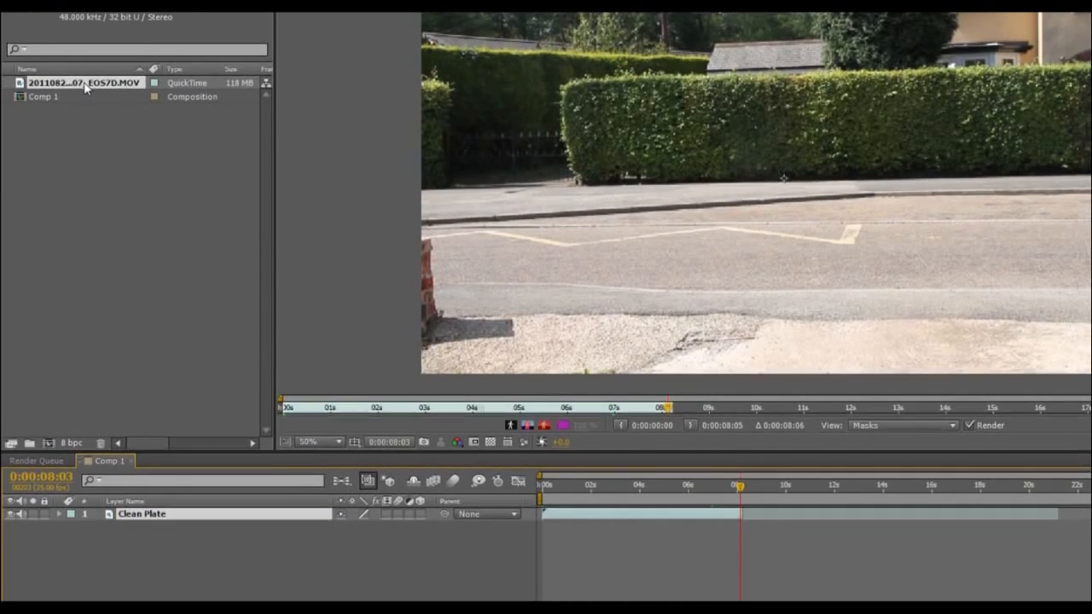
Add the EOS7D footage again above the Clean Plate layer and shift Clean Plate to start at about 10 seconds.
left_click_drag(85, 83, 179, 531)
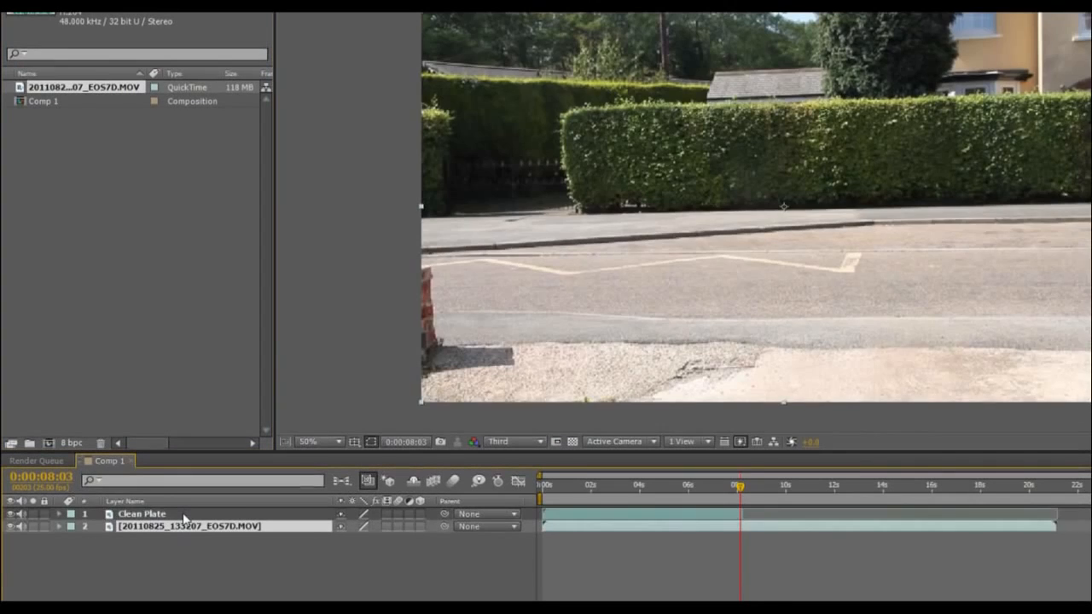
key("ctrl+bracketleft")
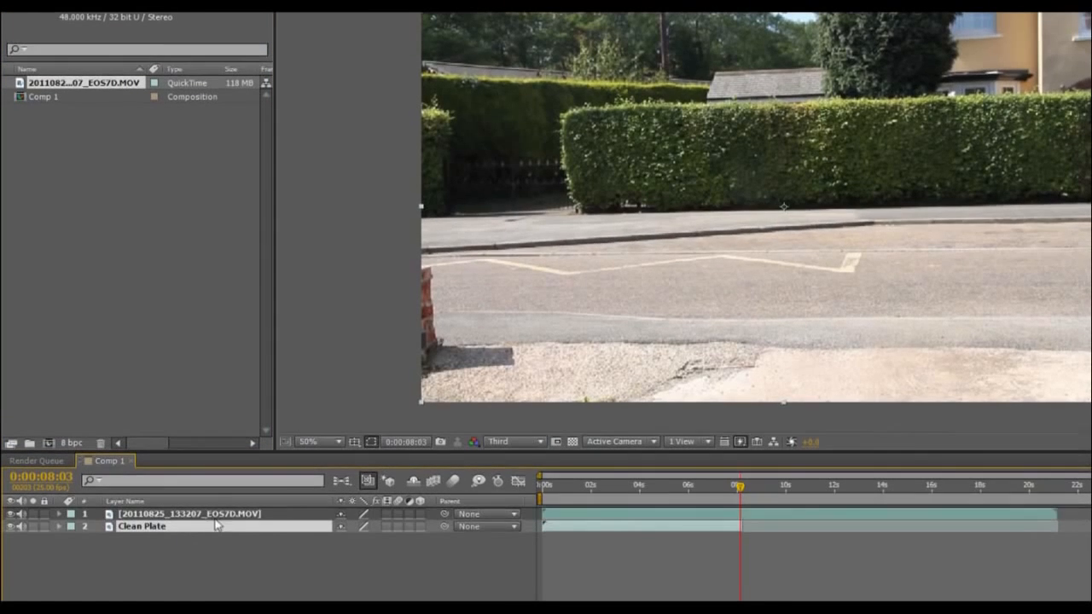
left_click_drag(606, 530, 860, 537)
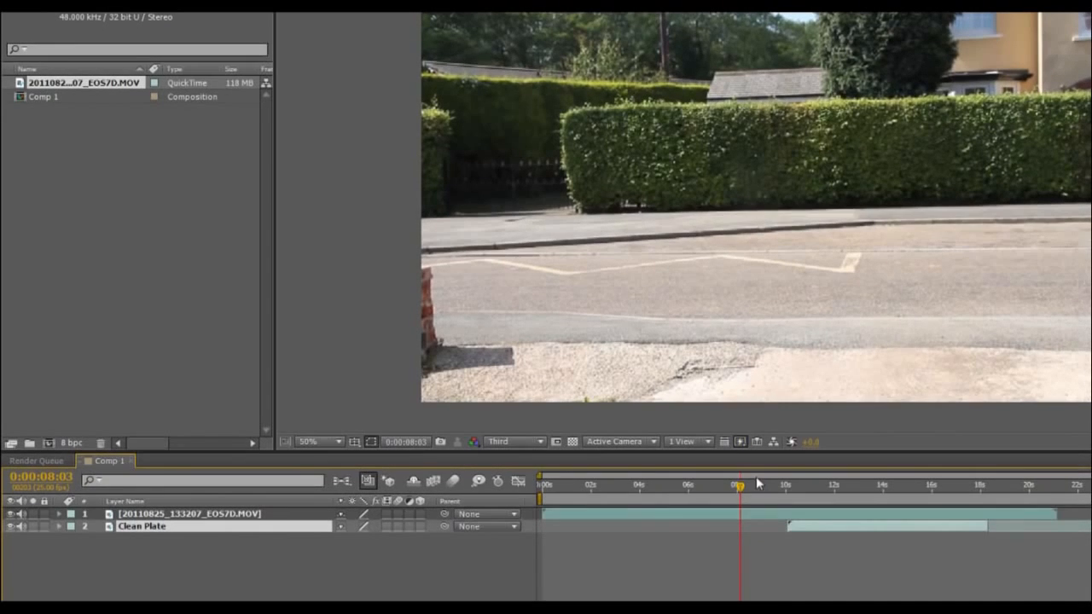
Split the full-length footage layer at 0:00:12:06, where the woman is pulling the hood over her face.
left_click_drag(742, 488, 841, 486)
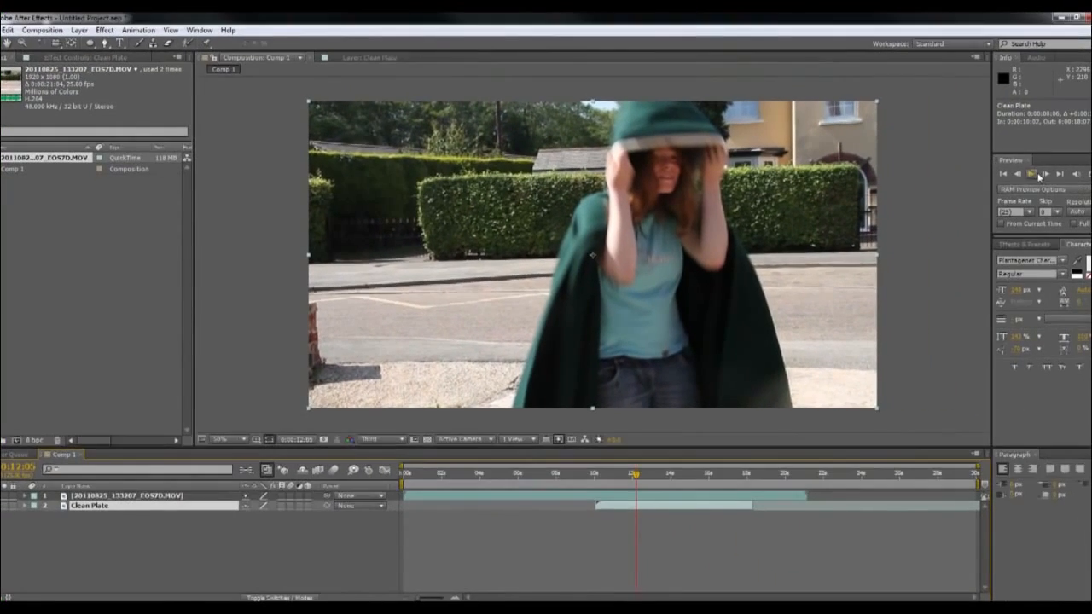
left_click(1046, 175)
left_click(1045, 175)
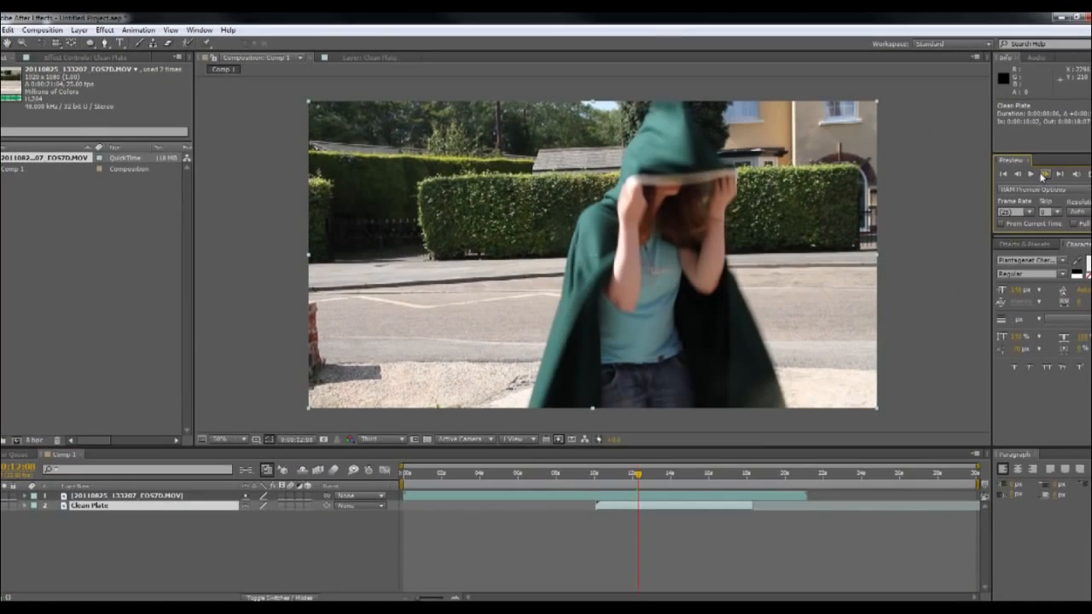
left_click(1046, 175)
left_click(1045, 175)
left_click(1018, 176)
left_click(1018, 175)
left_click(1018, 175)
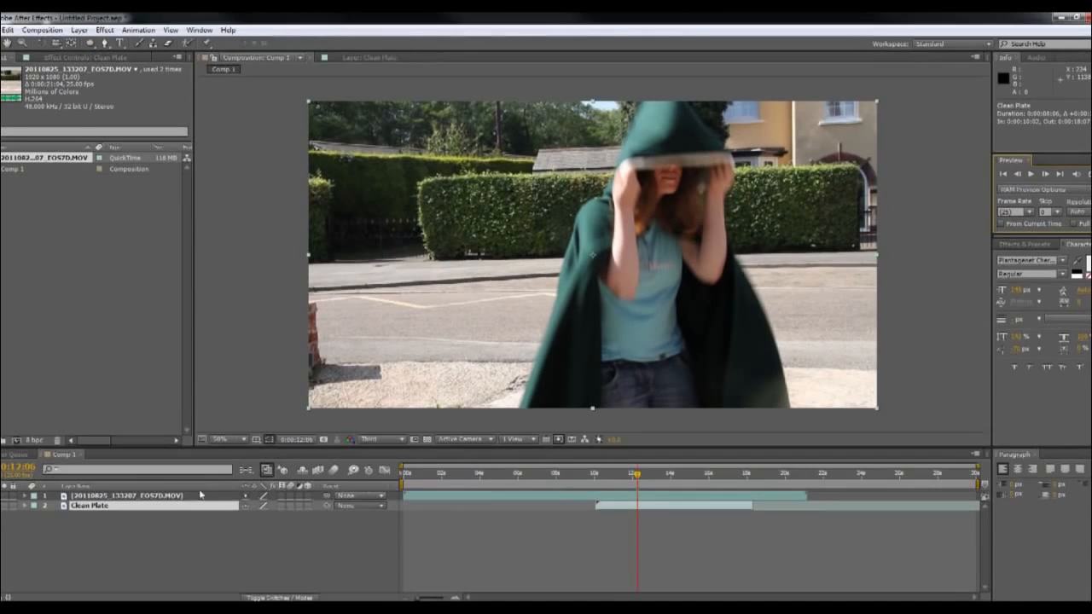
left_click(134, 497)
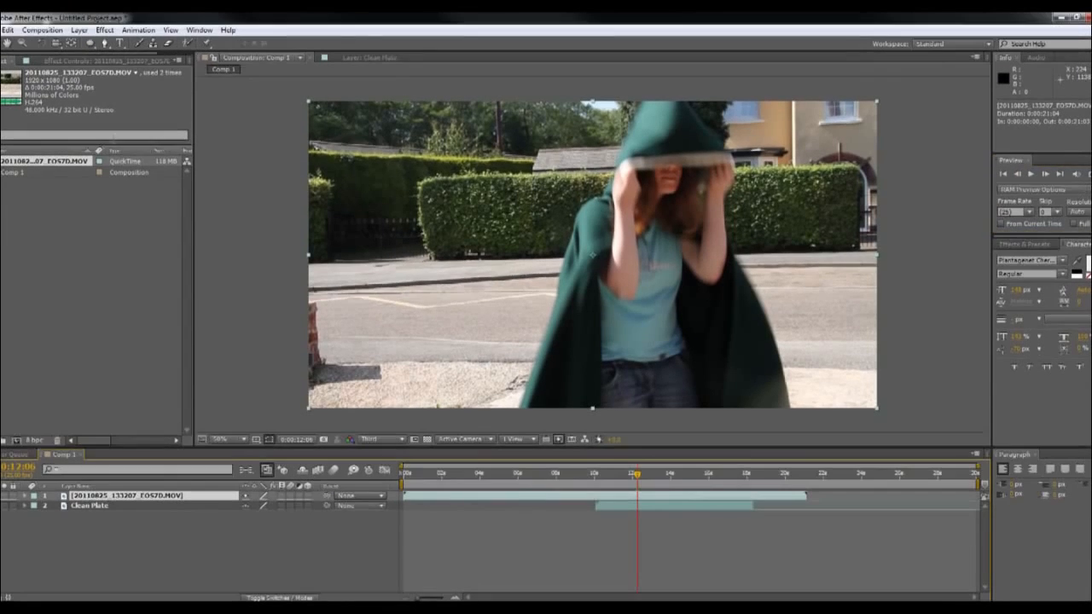
left_click(8, 31)
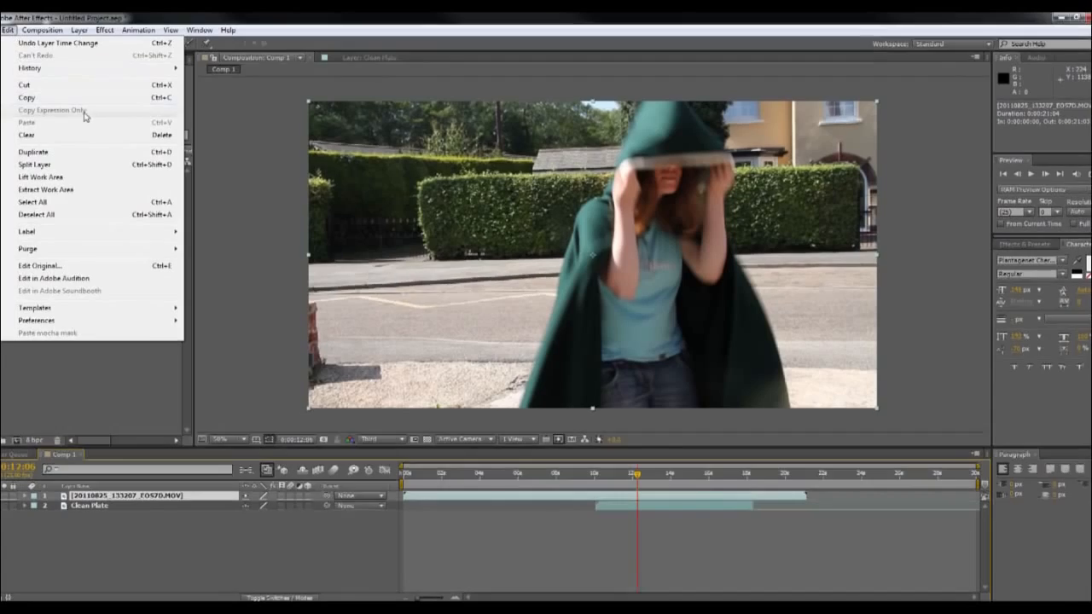
left_click(85, 165)
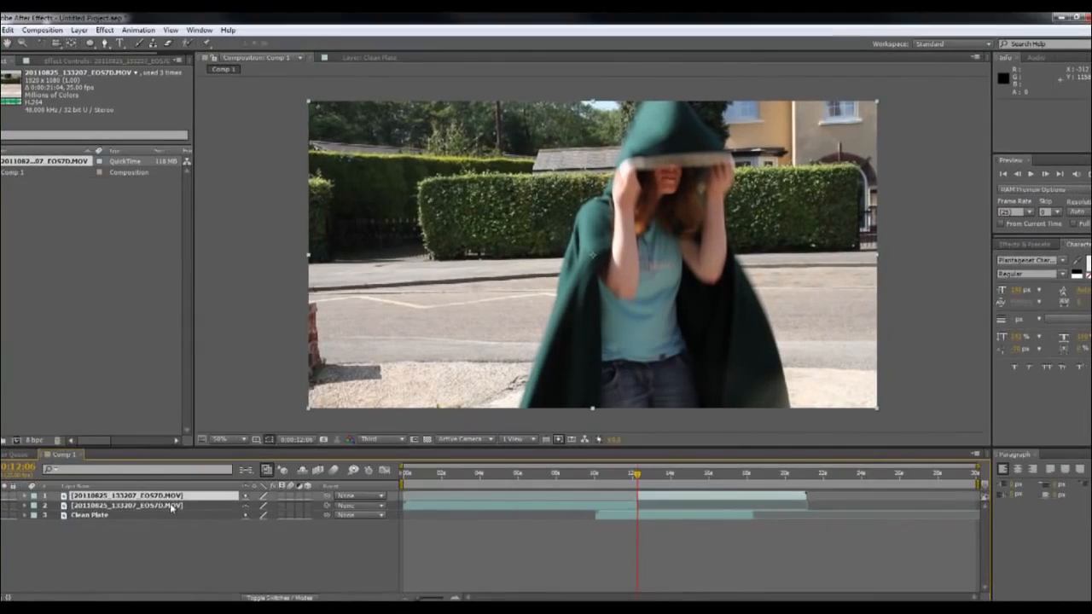
Rename the footage layer before the split Walk in and the layer after the split invisible.
right_click(252, 555)
left_click(203, 496)
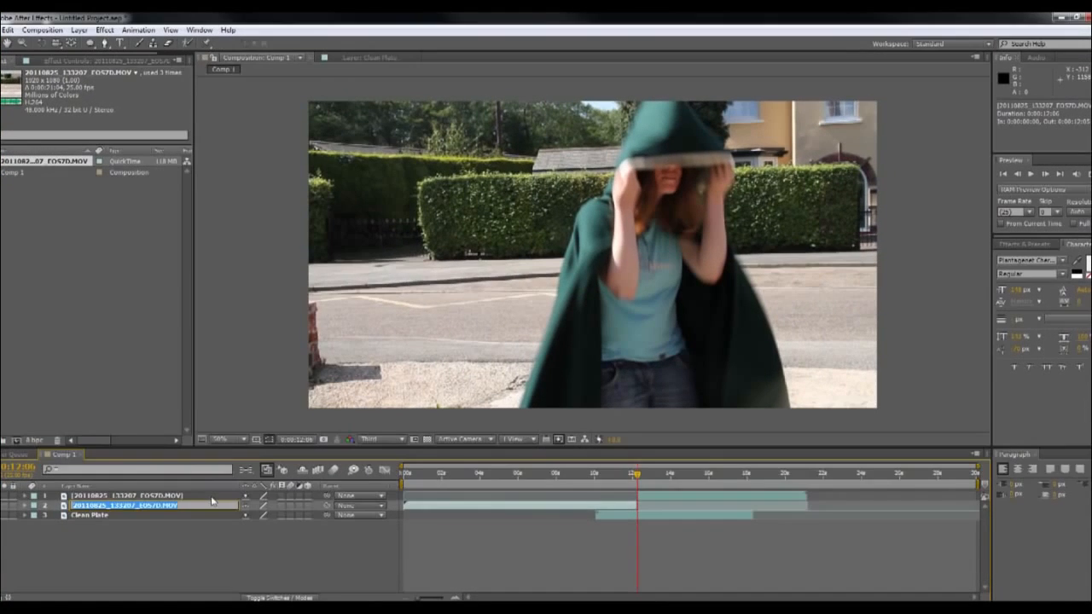
type("Walk in")
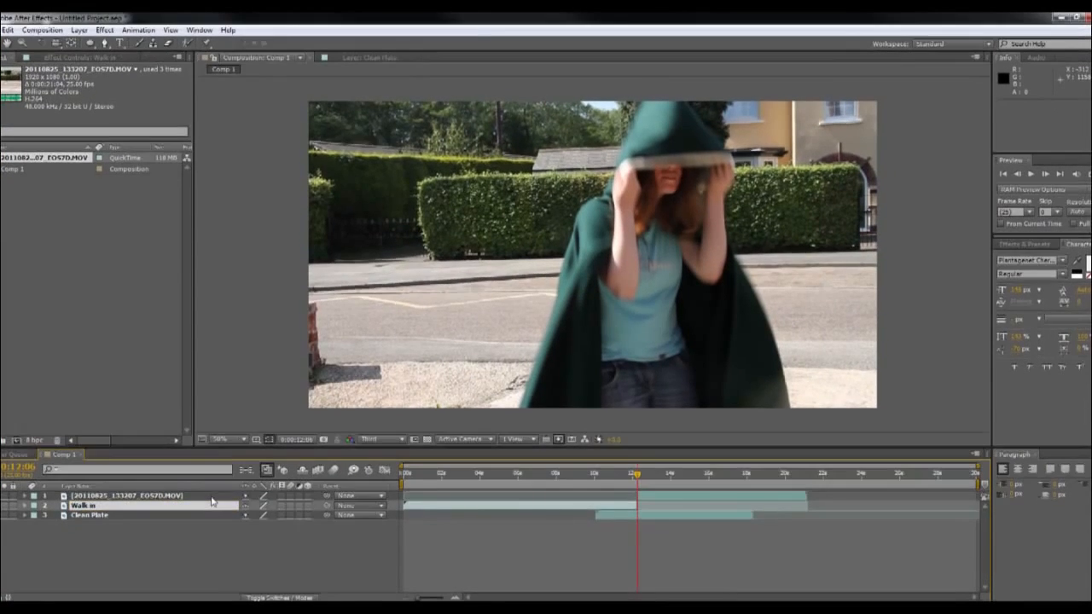
left_click(171, 498)
right_click(171, 497)
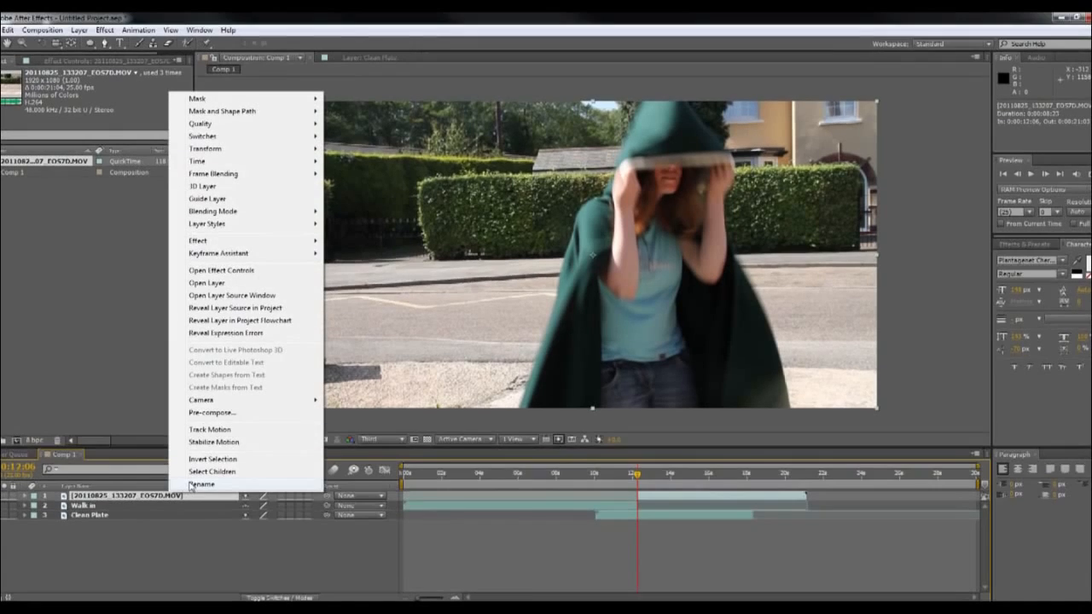
left_click(208, 486)
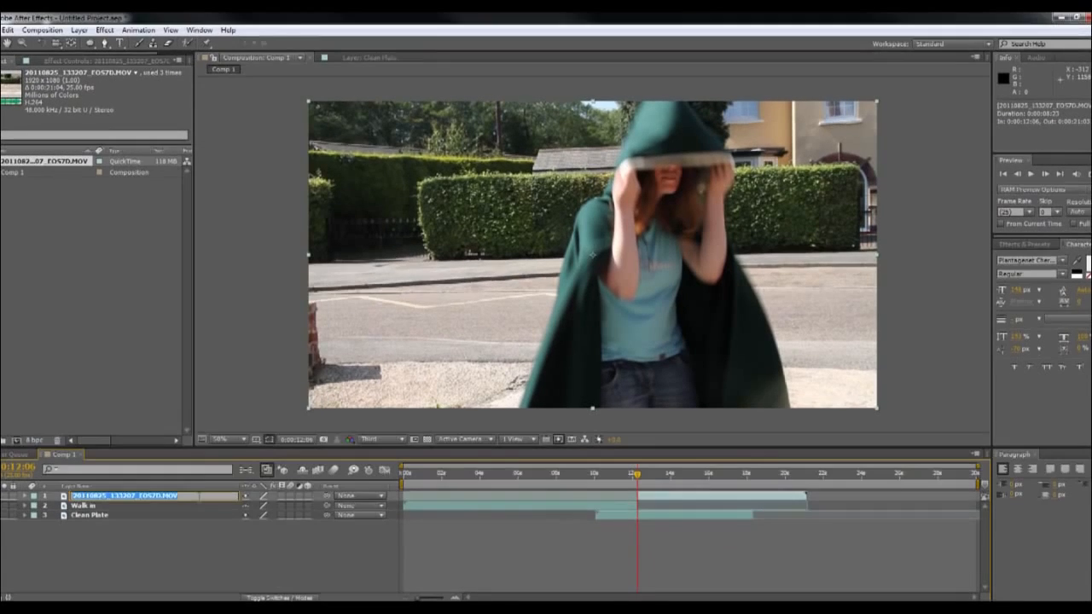
type("Invisible")
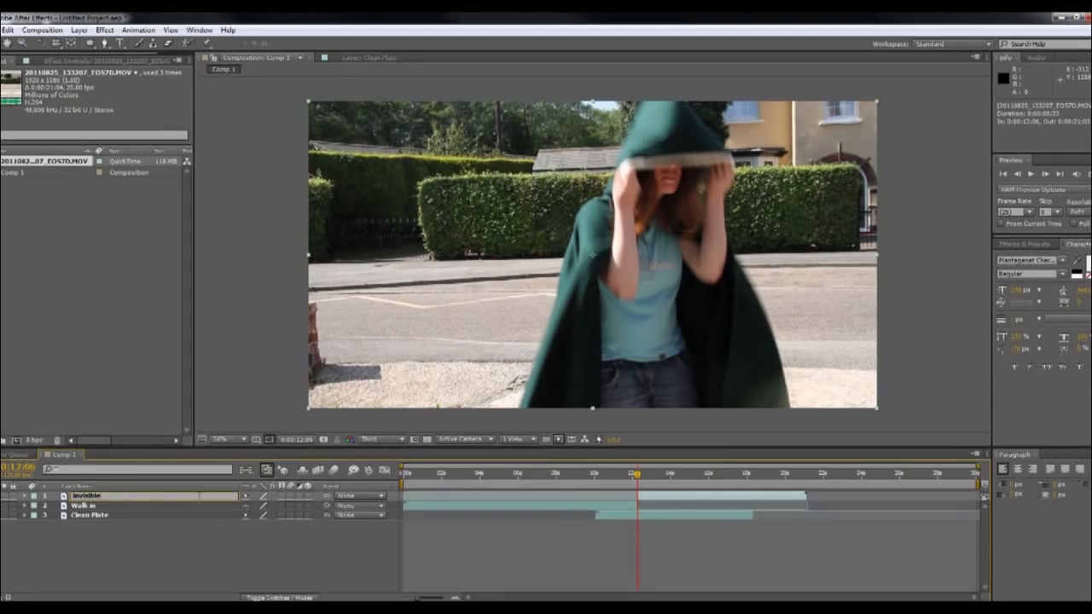
key("Return")
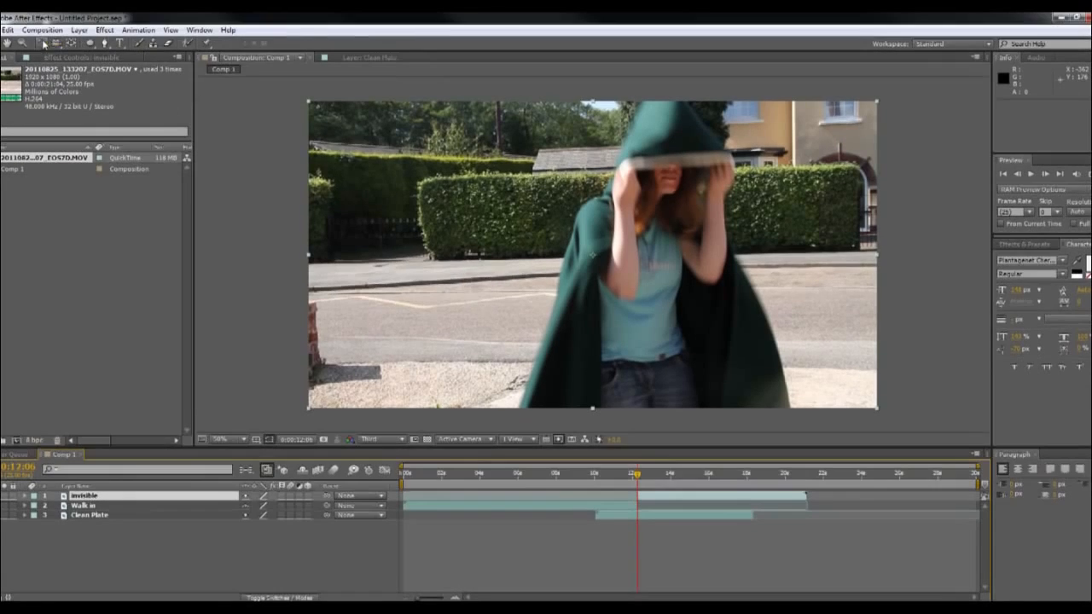
Duplicate the invisible layer, place the copy beneath Clean Plate and rename it temp.
left_click(13, 31)
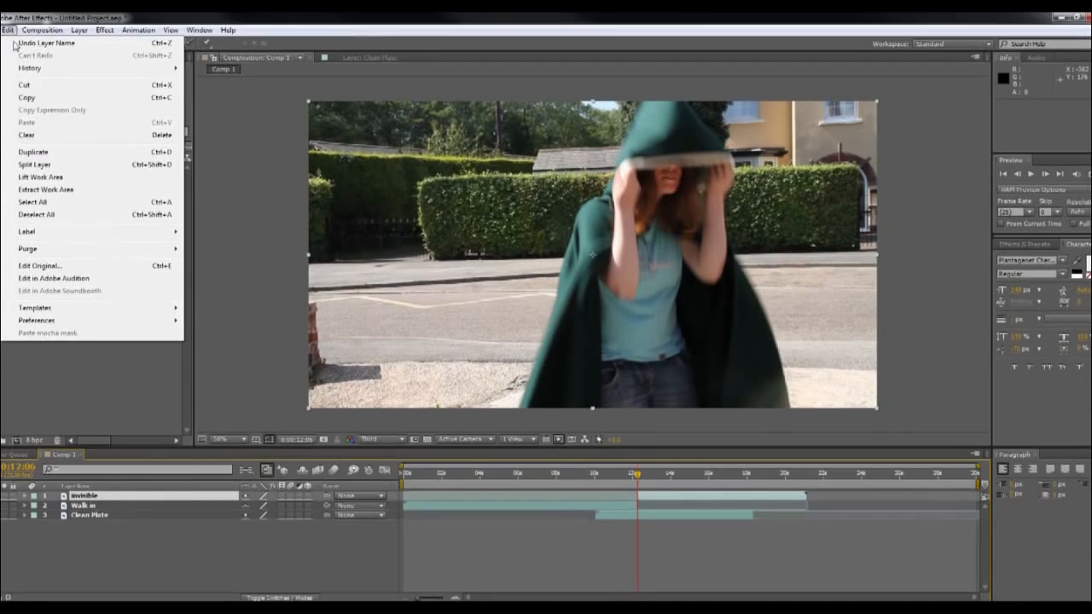
left_click(50, 154)
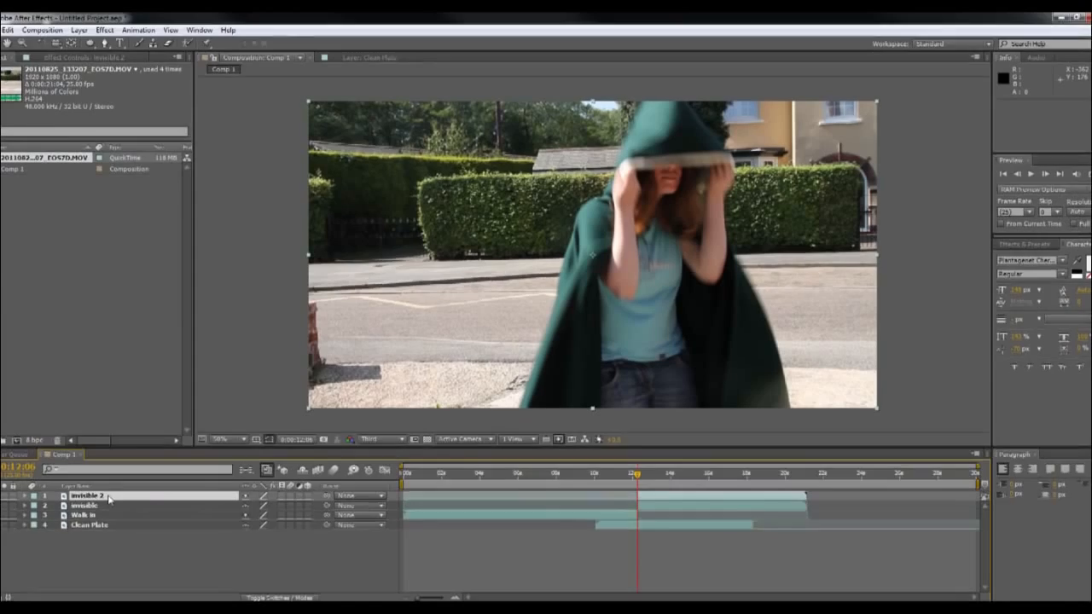
left_click_drag(110, 499, 110, 530)
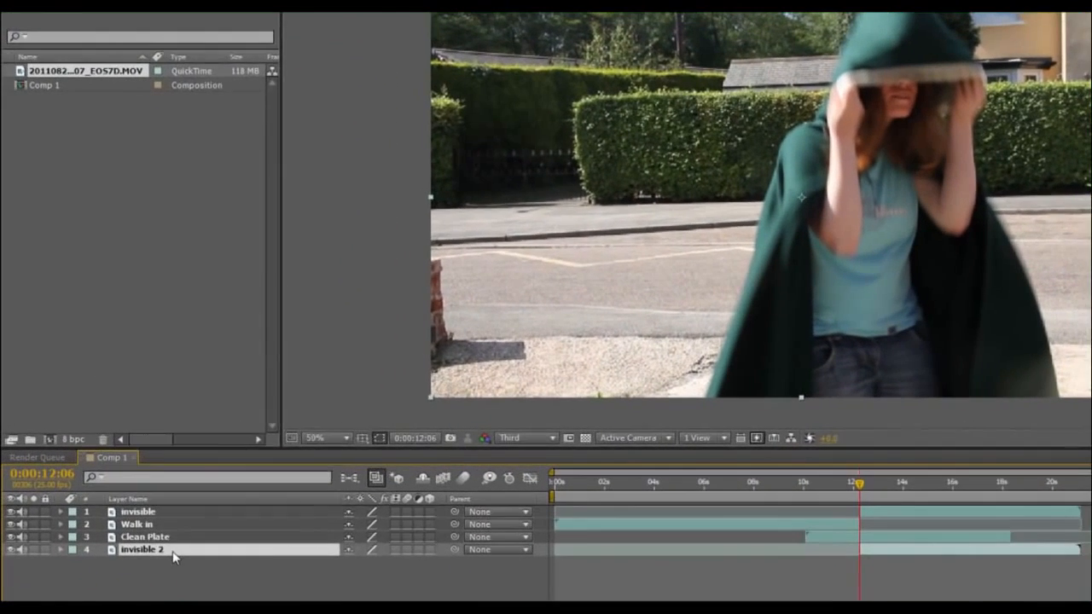
right_click(143, 539)
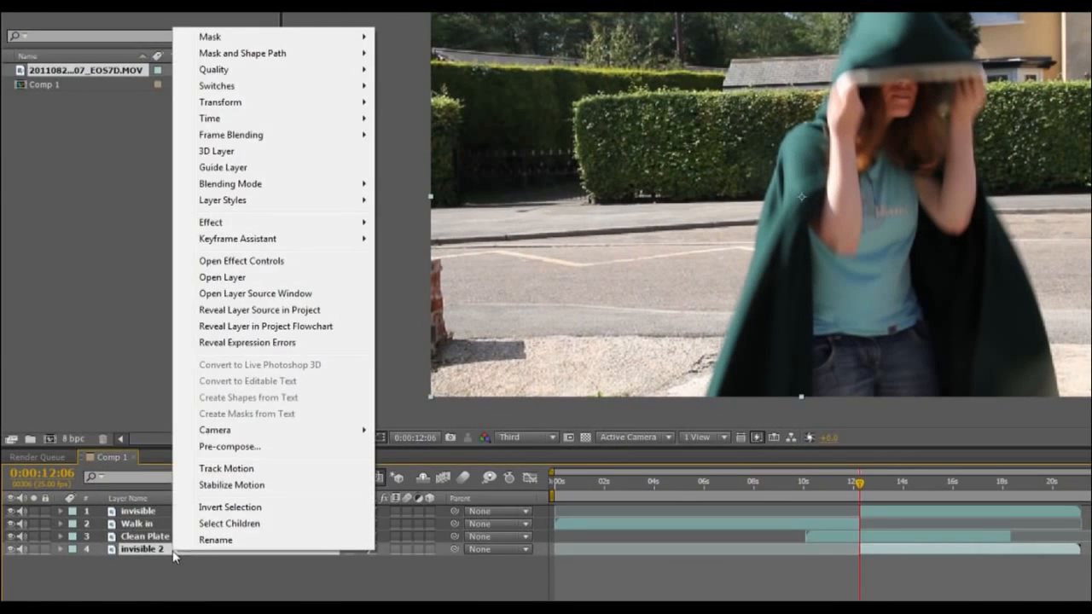
left_click(170, 531)
type("tep")
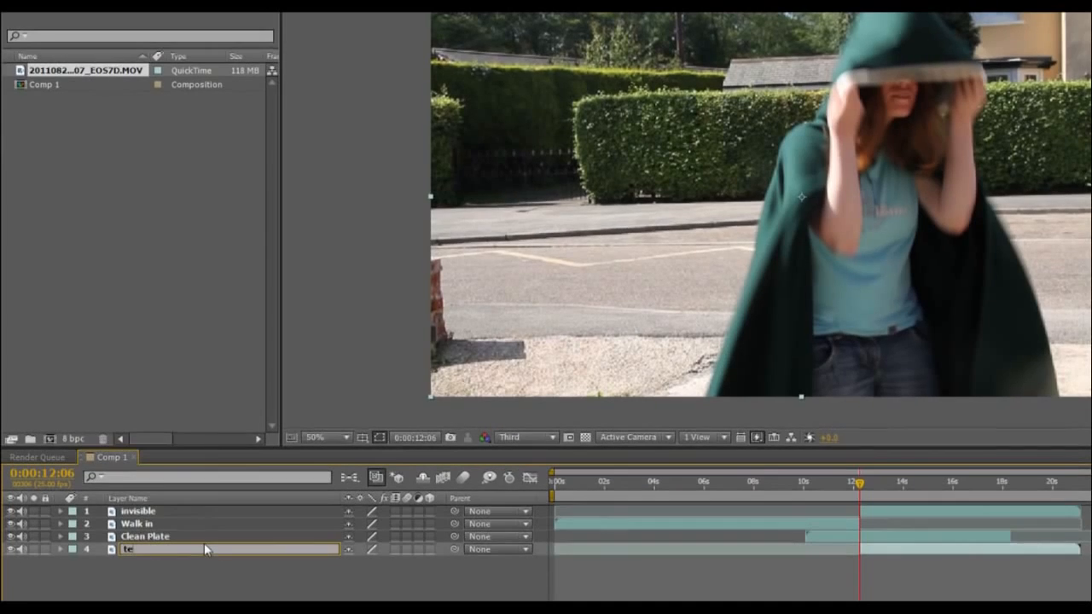
key("BackSpace")
type("mp")
key("Return")
Draw a closed Pen tool mask on the invisible layer, tracing the cloaked woman's outline and closing it below the frame.
left_click(162, 512)
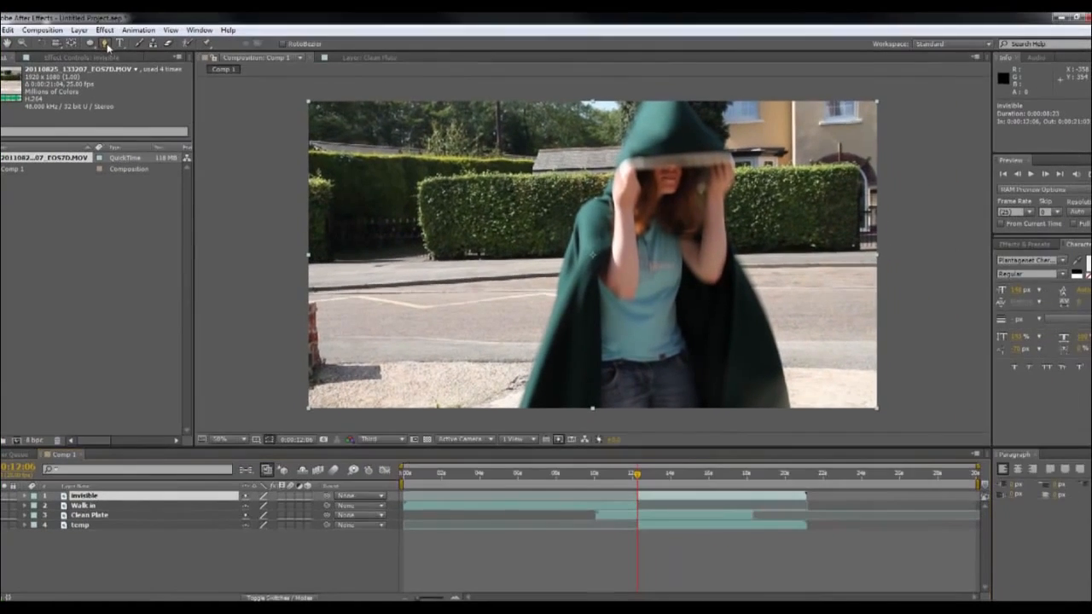
left_click(106, 43)
left_click_drag(519, 411, 535, 362)
left_click(552, 309)
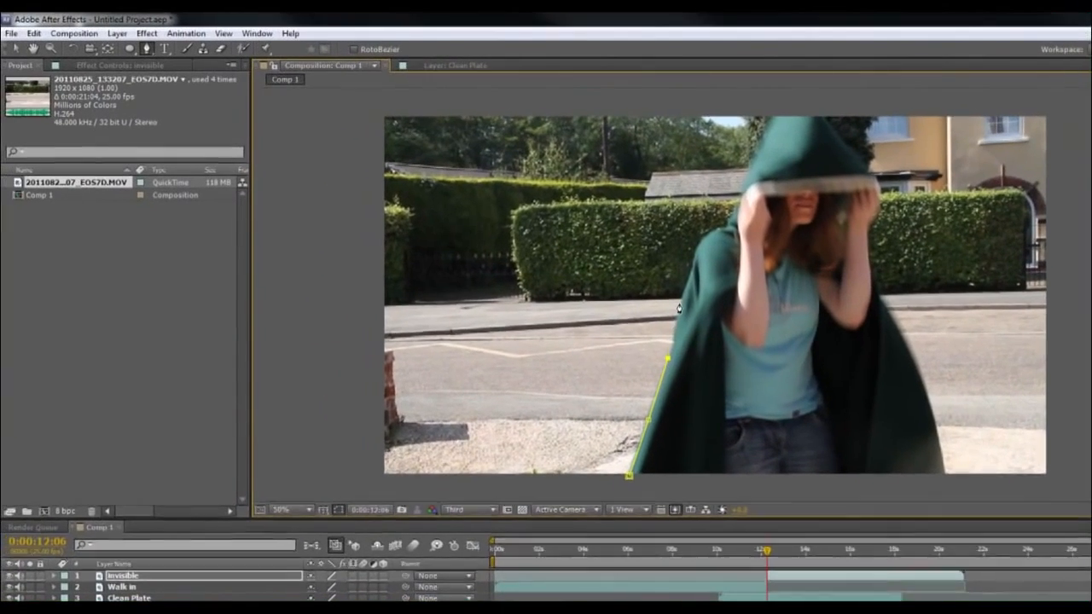
left_click(561, 261)
left_click(690, 273)
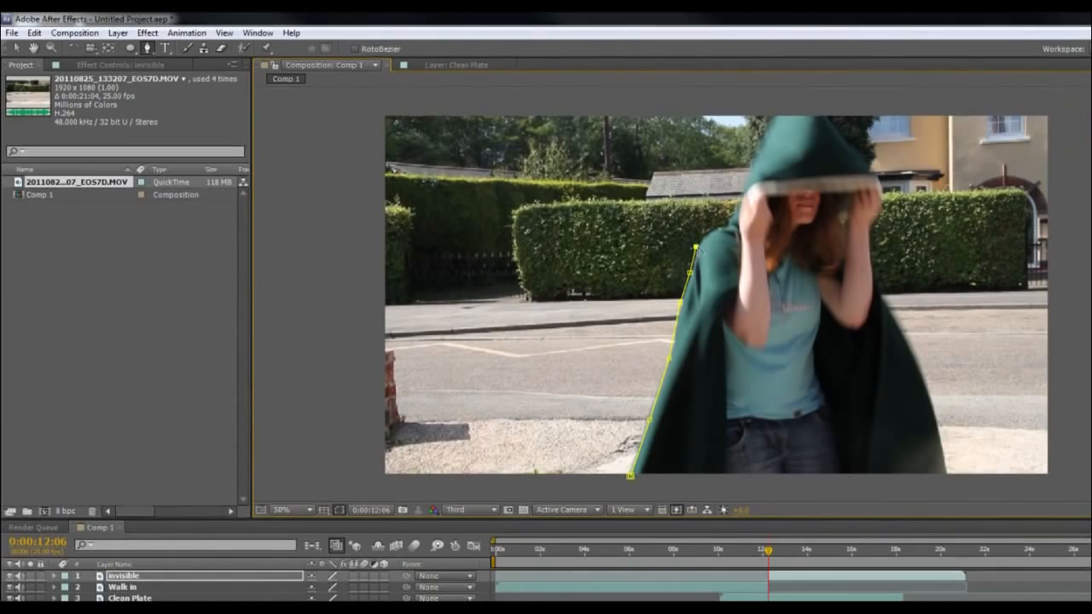
left_click(715, 232)
left_click(741, 194)
left_click(757, 156)
left_click(769, 124)
left_click(775, 112)
left_click(799, 97)
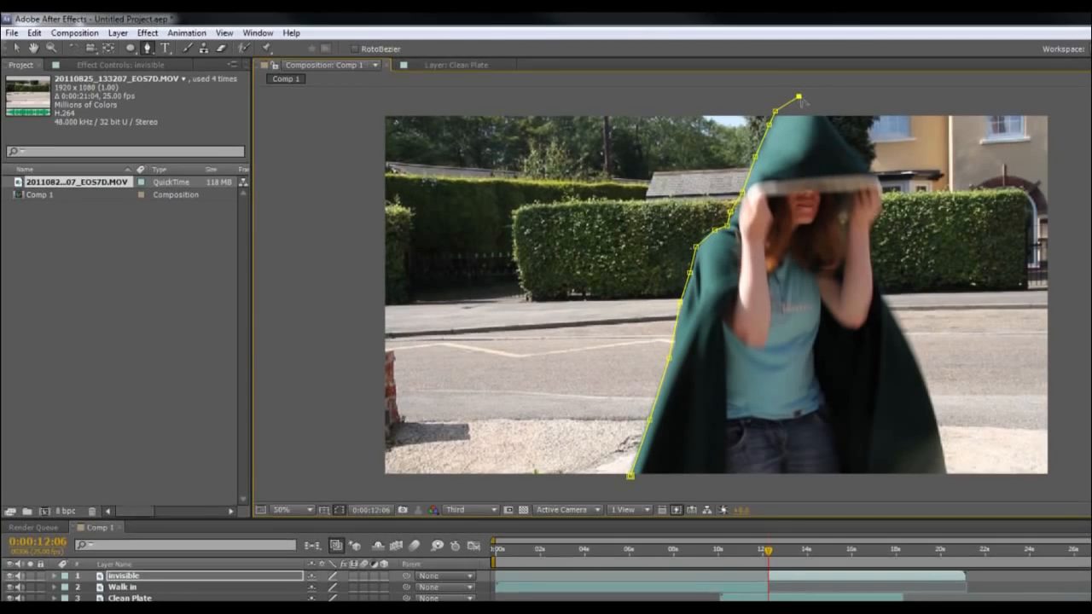
left_click(845, 140)
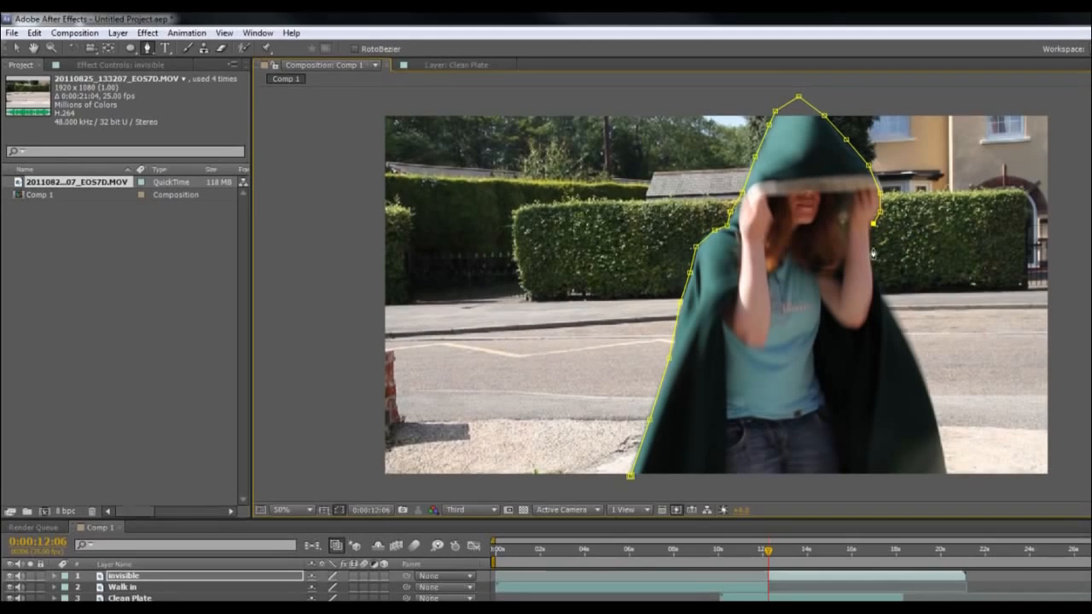
left_click(895, 313)
left_click(906, 338)
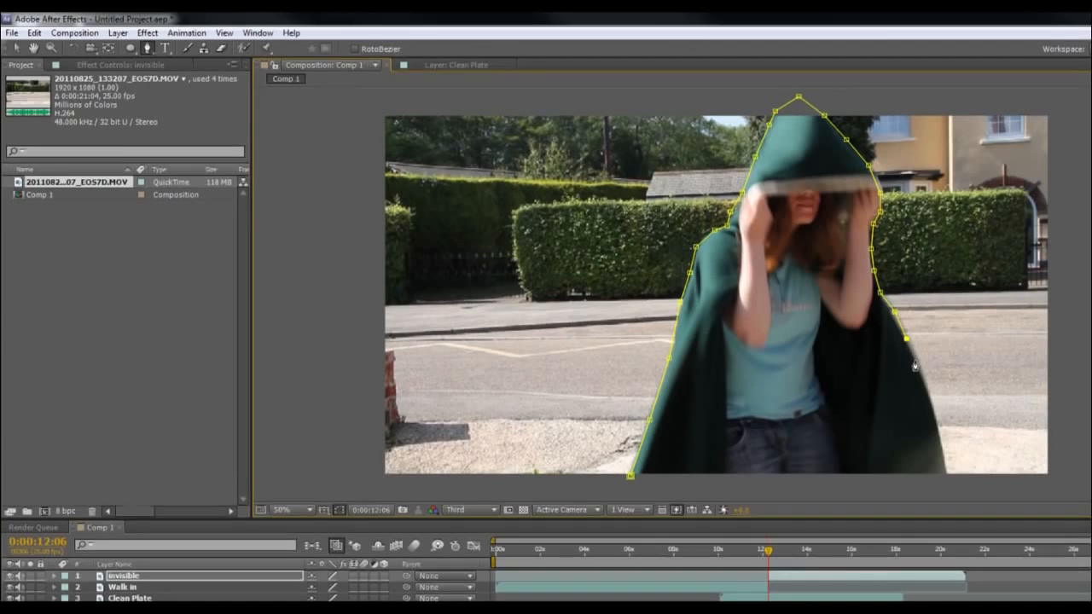
left_click(918, 363)
left_click(930, 391)
left_click(938, 418)
left_click(943, 440)
left_click(946, 483)
left_click(872, 488)
left_click(797, 486)
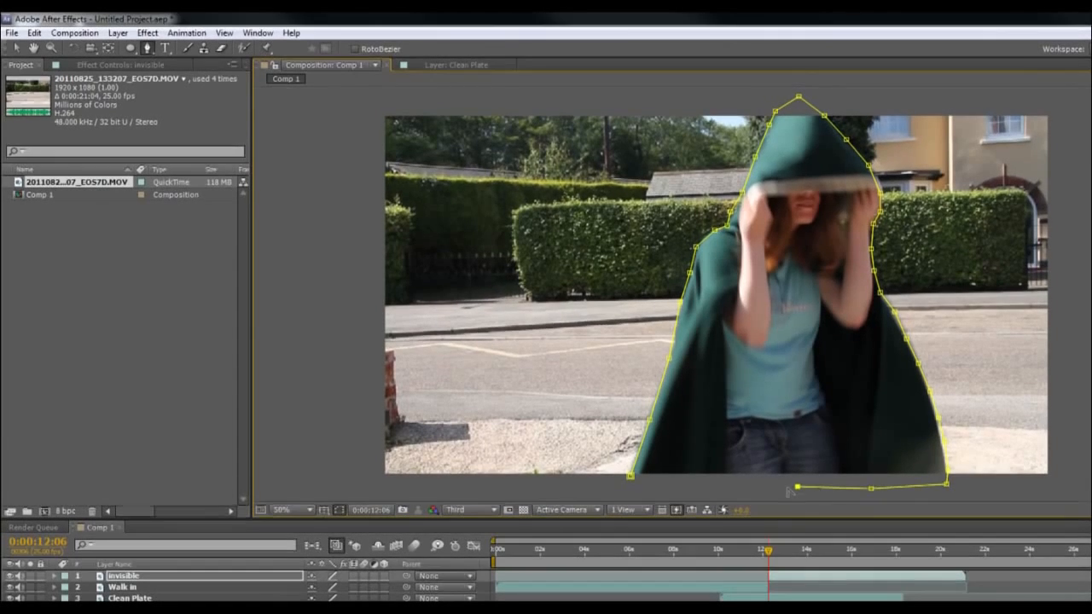
left_click(683, 485)
left_click(652, 482)
left_click(631, 478)
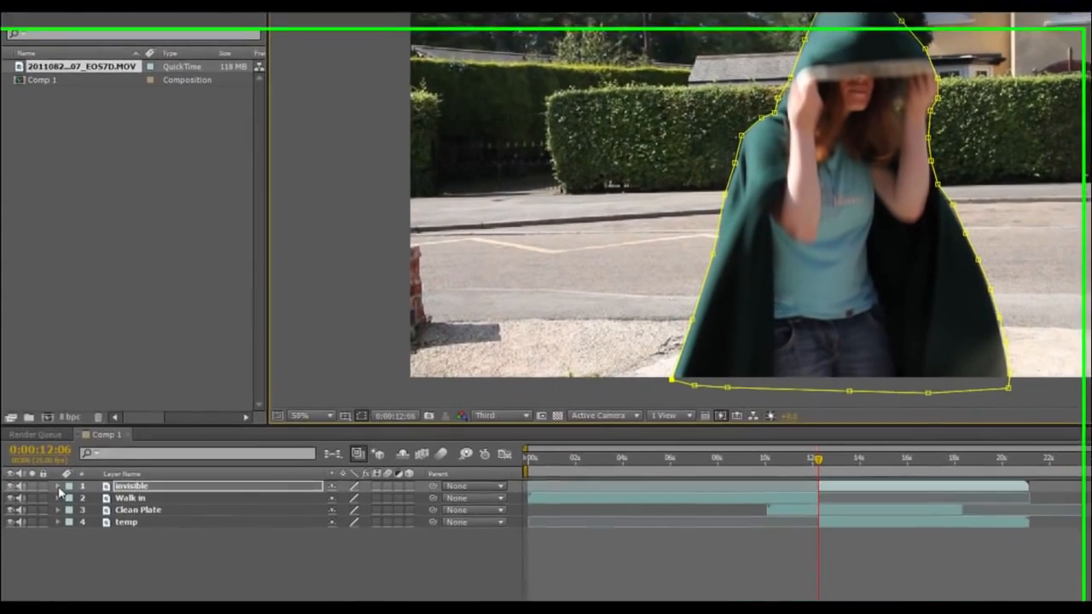
Reveal Mask 1 of the invisible layer and hide the Clean Plate and temp layers.
left_click(54, 576)
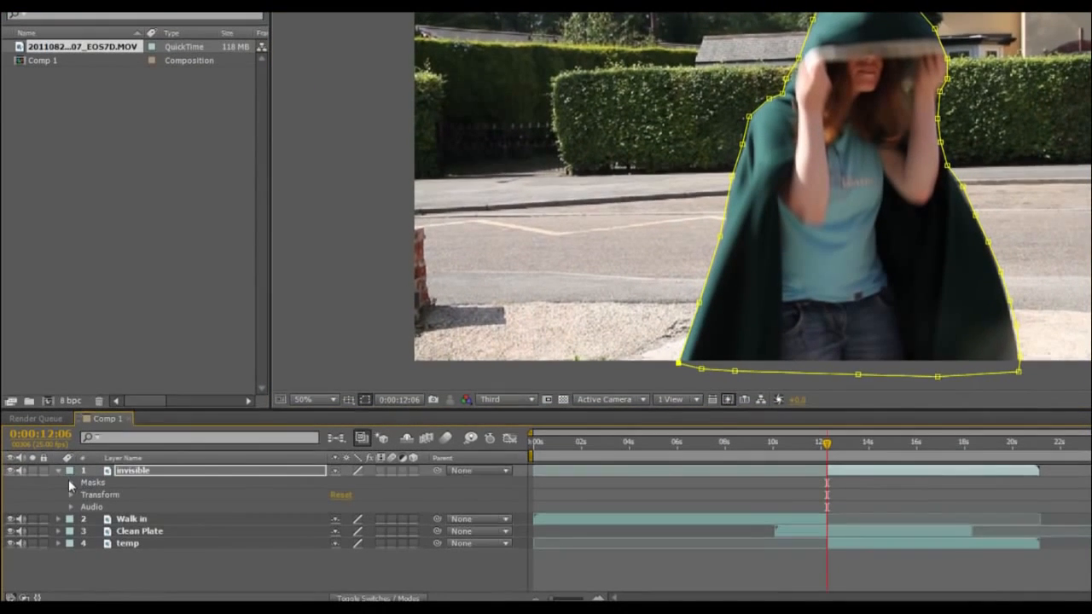
left_click(71, 482)
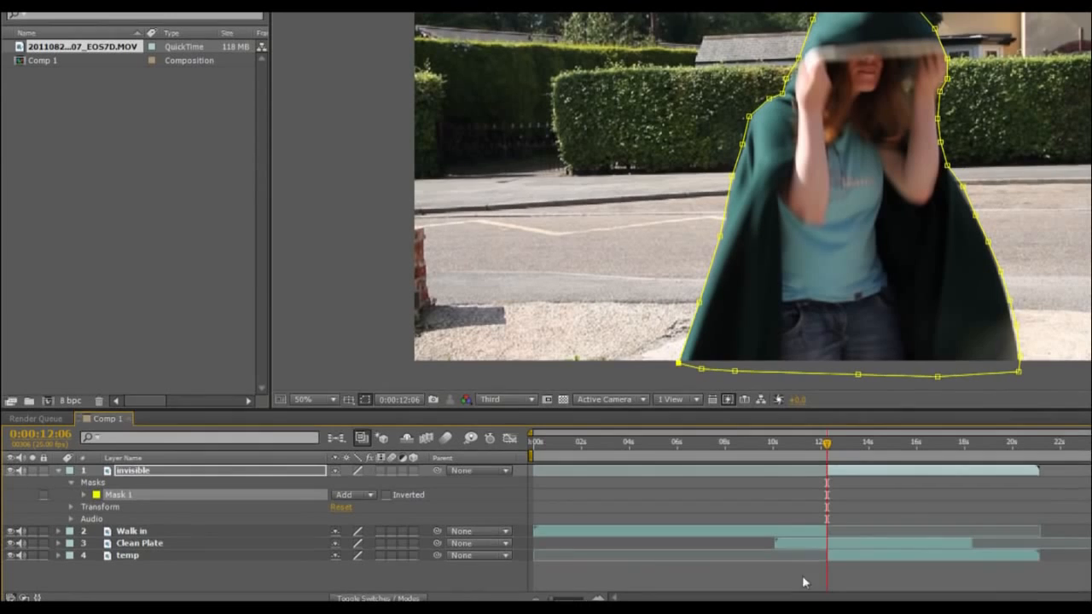
left_click(11, 555)
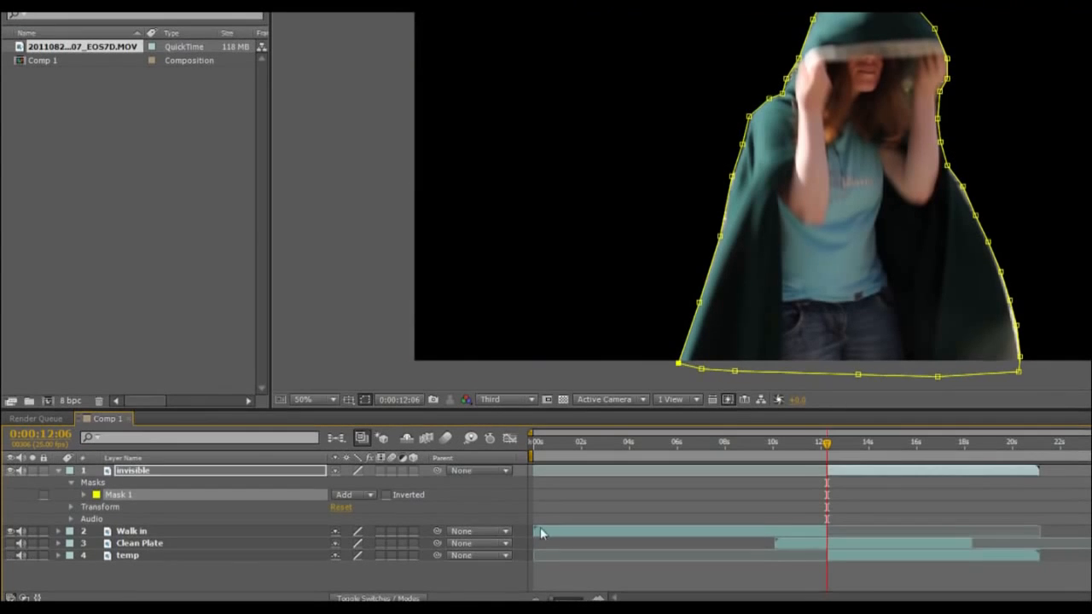
Set Mask 1's mode to None and turn on Mask Path keyframing at 0:00:12:06.
left_click(367, 495)
left_click(367, 386)
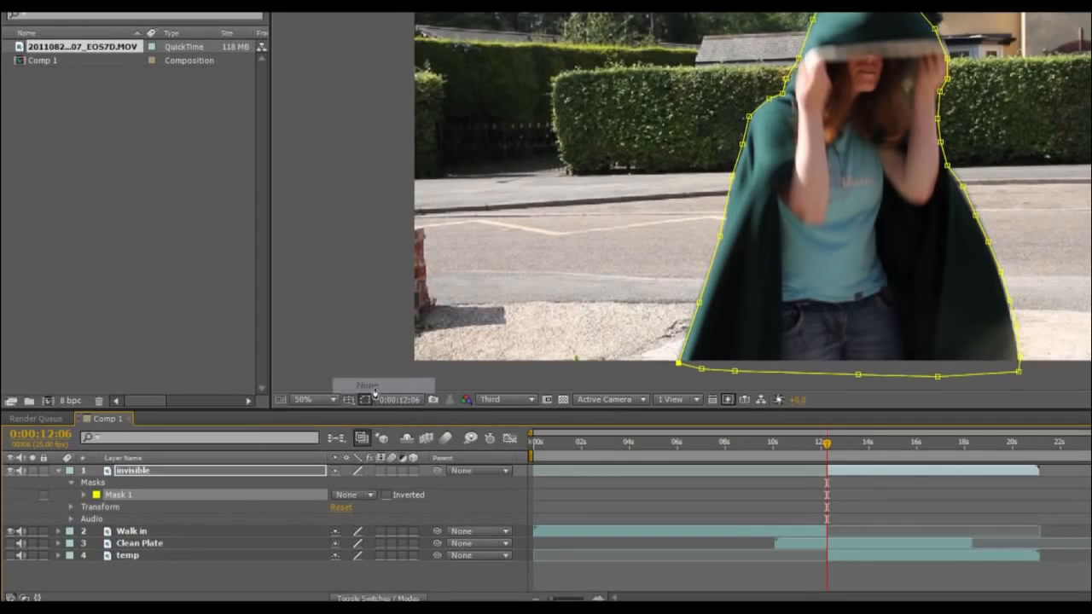
left_click(84, 495)
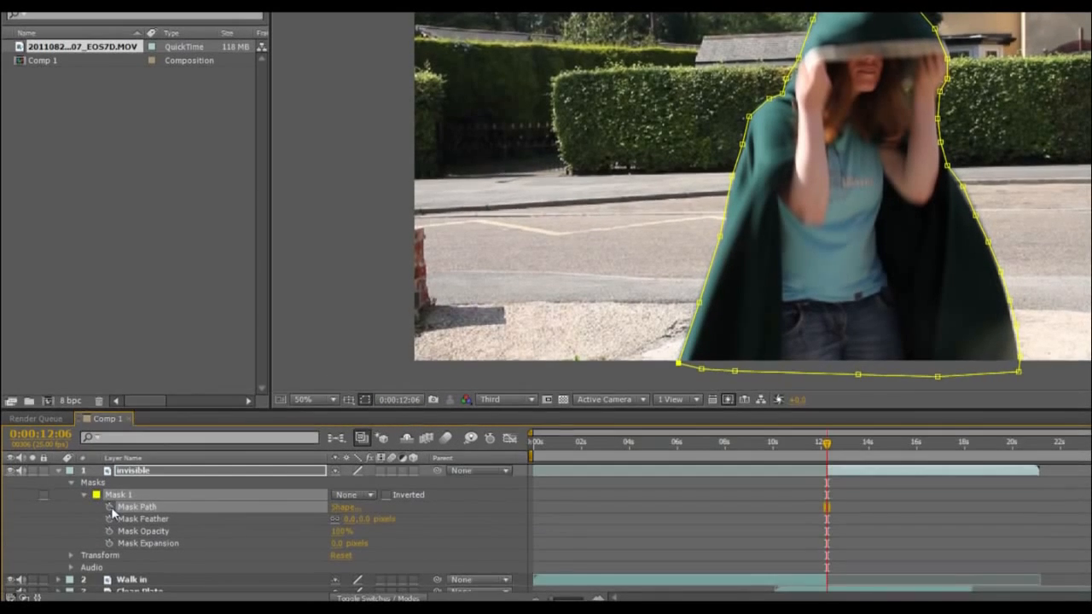
left_click(108, 506)
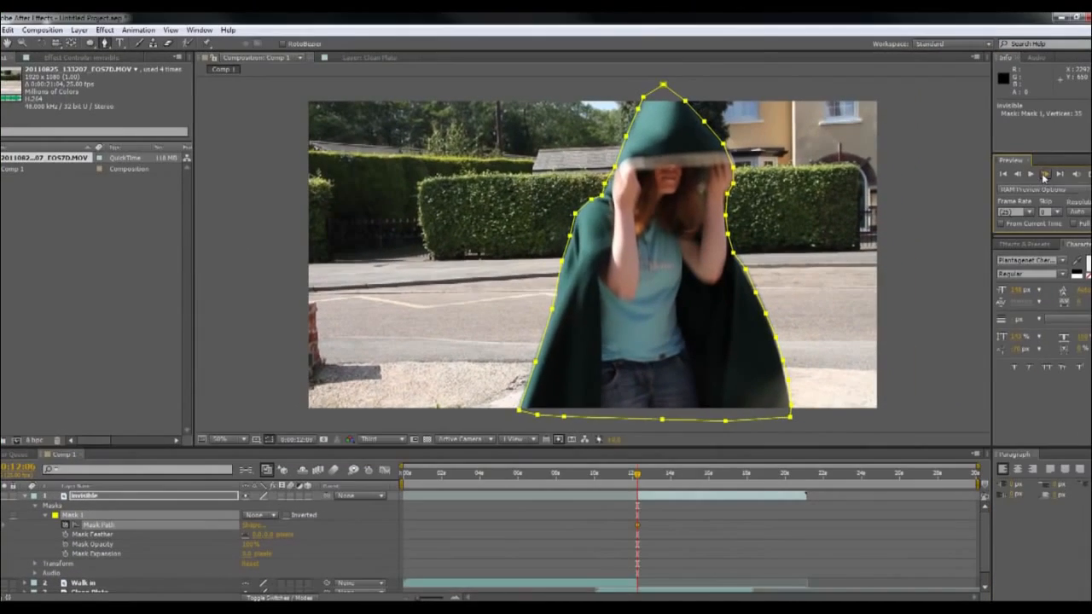
At 0:00:12:09, reshape the mask to follow the cloak's left shoulder, the hood and the raised arm.
left_click(1046, 175)
left_click(1045, 175)
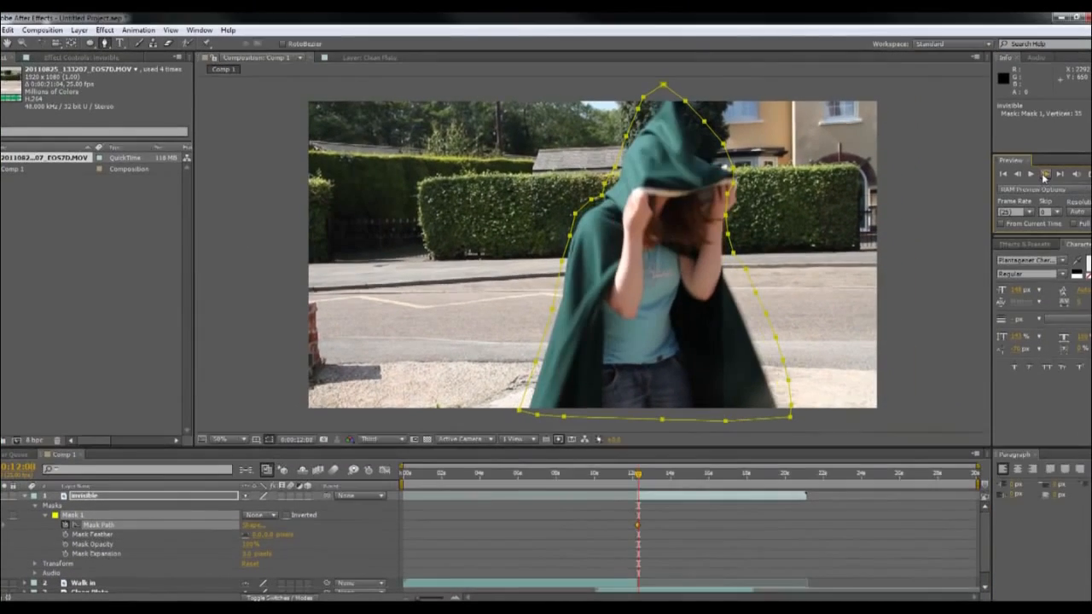
left_click(1046, 175)
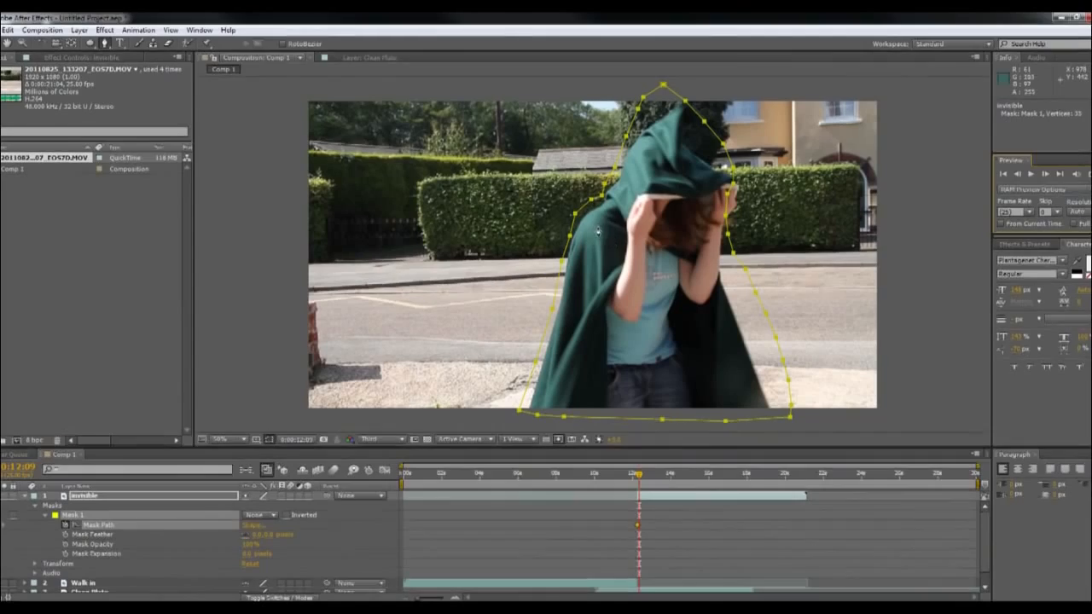
left_click(598, 227)
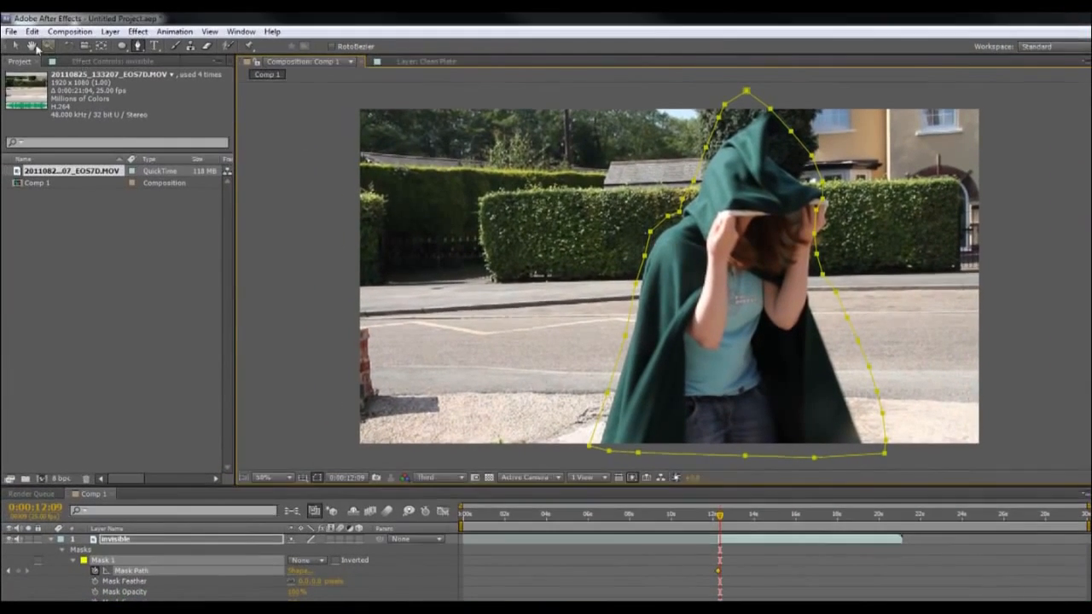
left_click(17, 46)
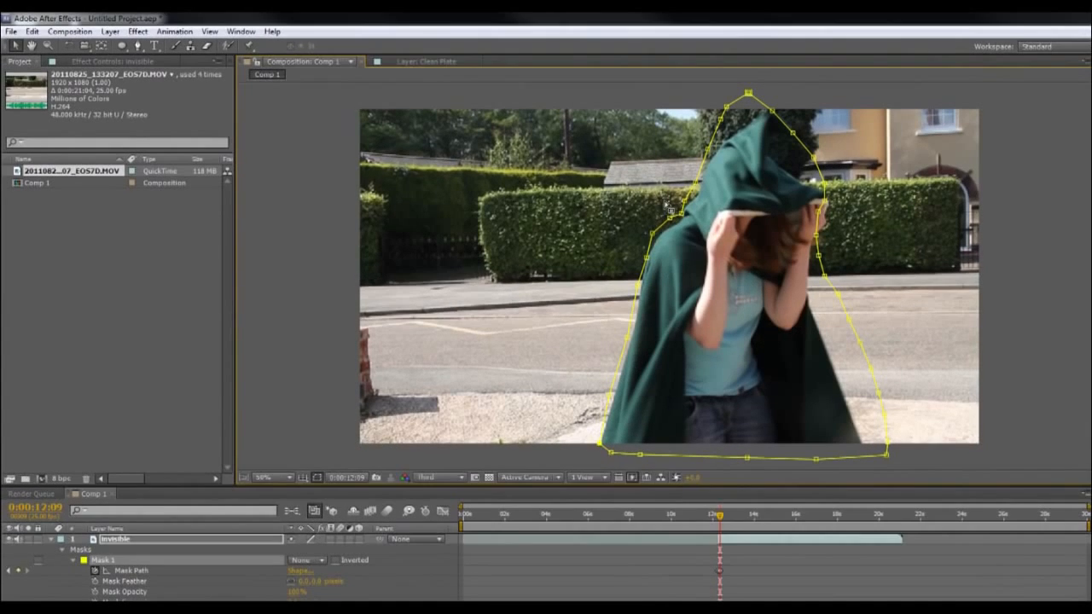
left_click(657, 237)
left_click_drag(685, 201, 711, 157)
left_click_drag(721, 119, 756, 111)
left_click_drag(814, 157, 798, 175)
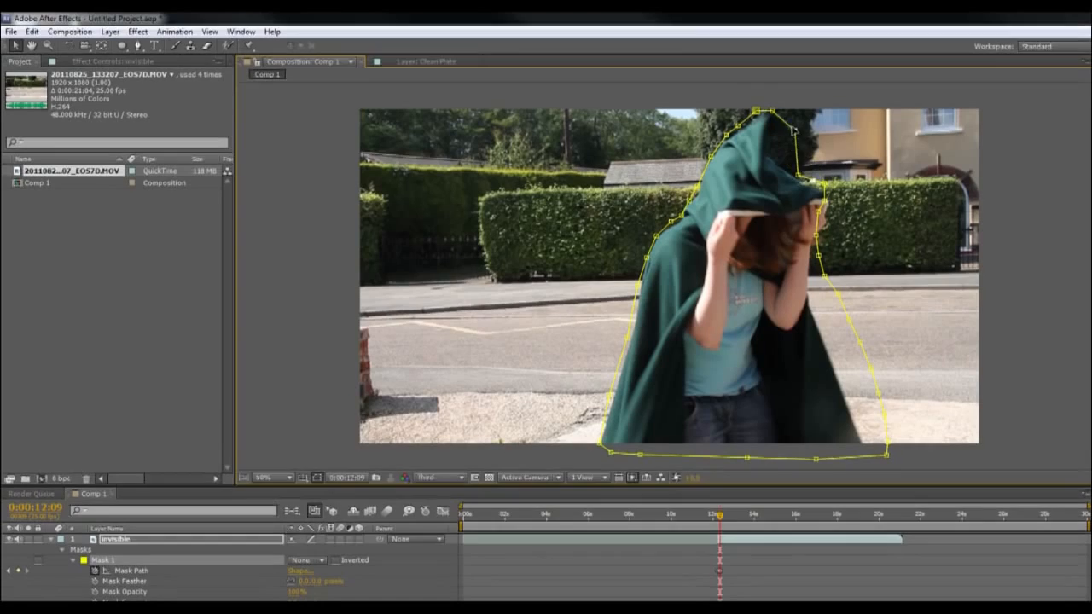
left_click_drag(825, 277, 814, 287)
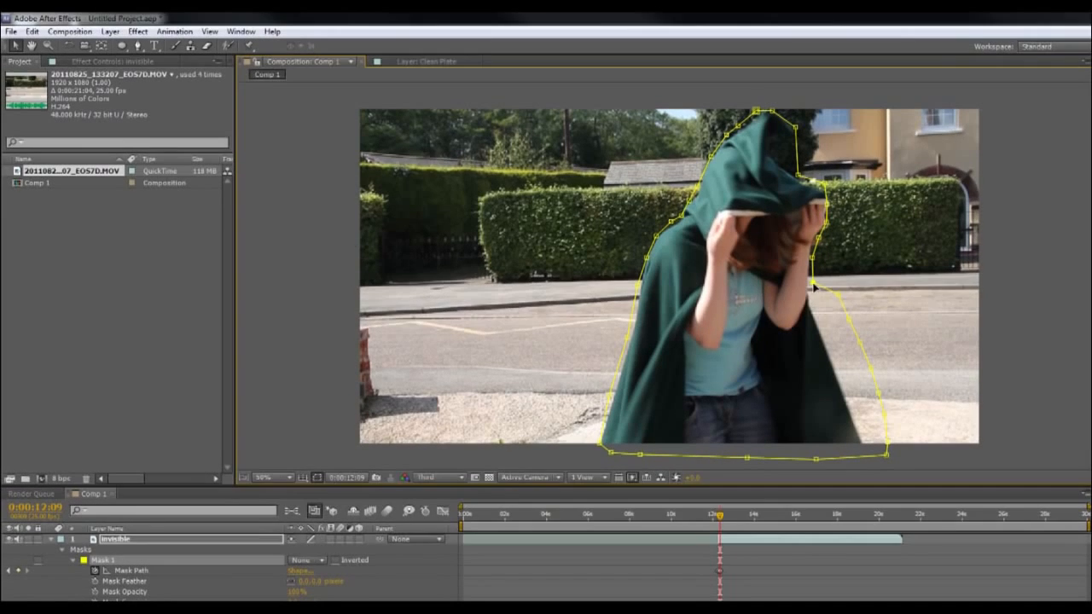
Move the mask vertices beside the cloak's right edge inward to meet it and change the mask's outline colour to red.
left_click(838, 296)
left_click(849, 319, "shift")
left_click(860, 343, "shift")
left_click(871, 369, "shift")
left_click(879, 393, "shift")
left_click(885, 417, "shift")
left_click(887, 442, "shift")
left_click_drag(868, 366, 846, 373)
left_click(82, 560)
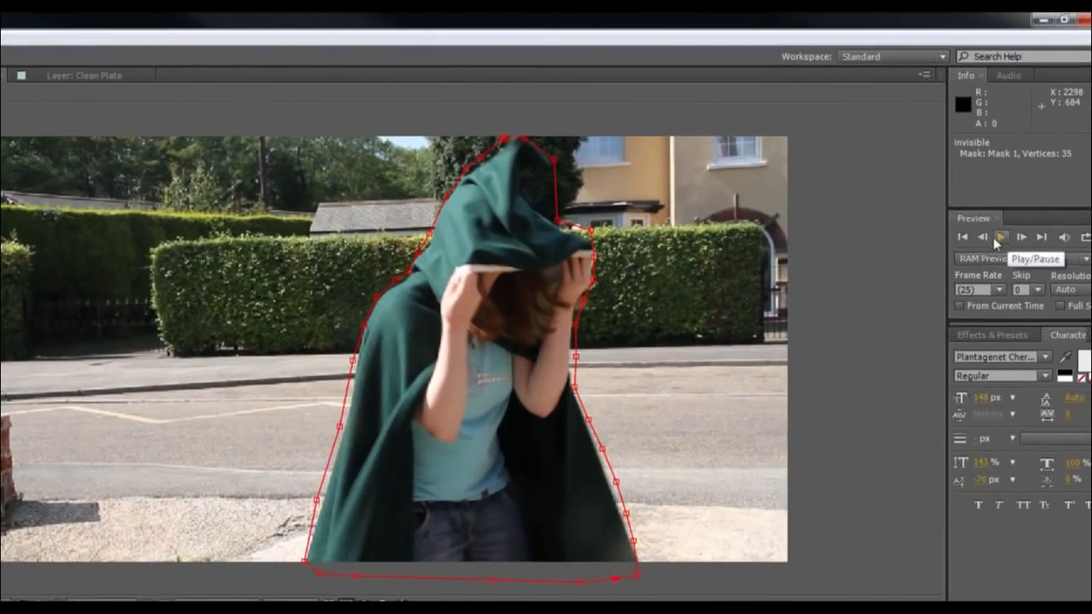
At 0:00:12:16, reposition the mask vertices along the cloak's left edge, shoulder and back of the hood.
left_click(1028, 235)
left_click(1028, 236)
left_click(1029, 235)
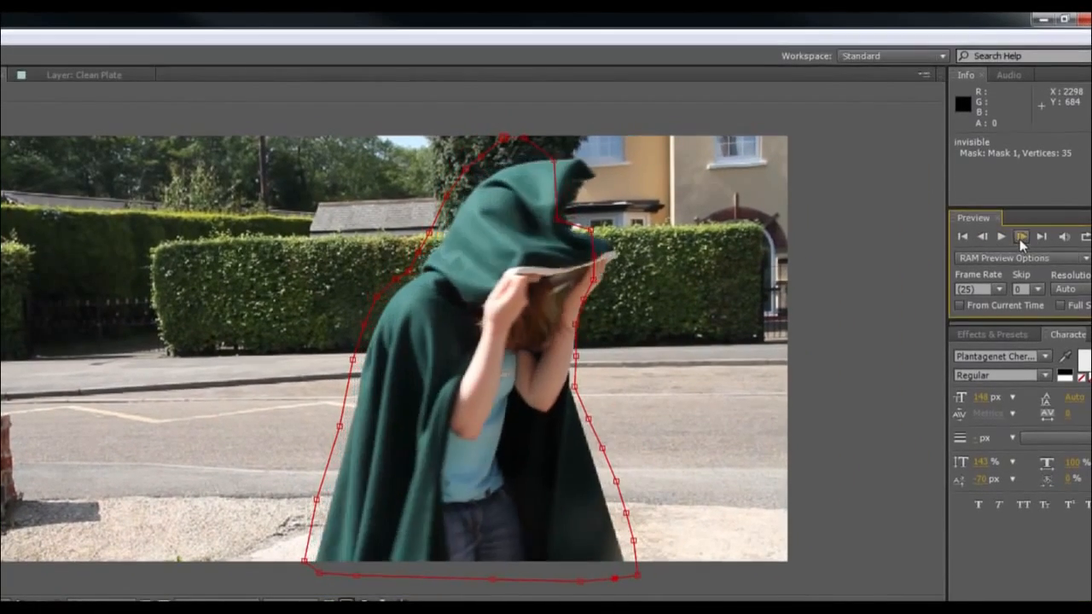
left_click(1020, 237)
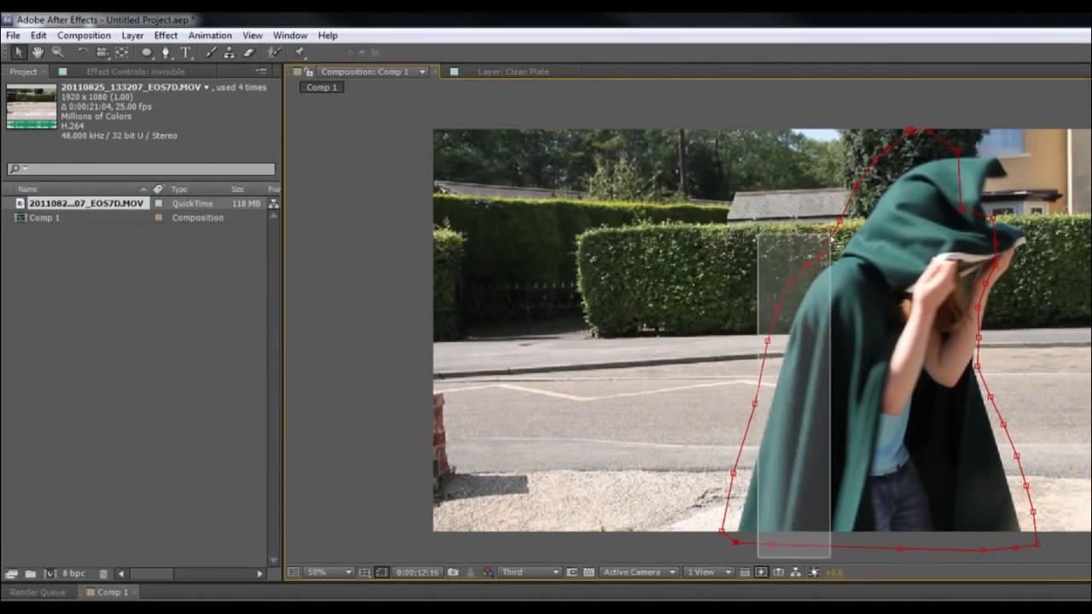
left_click_drag(832, 240, 832, 240)
left_click_drag(734, 472, 747, 478)
left_click_drag(821, 250, 908, 141)
left_click_drag(862, 193, 881, 195)
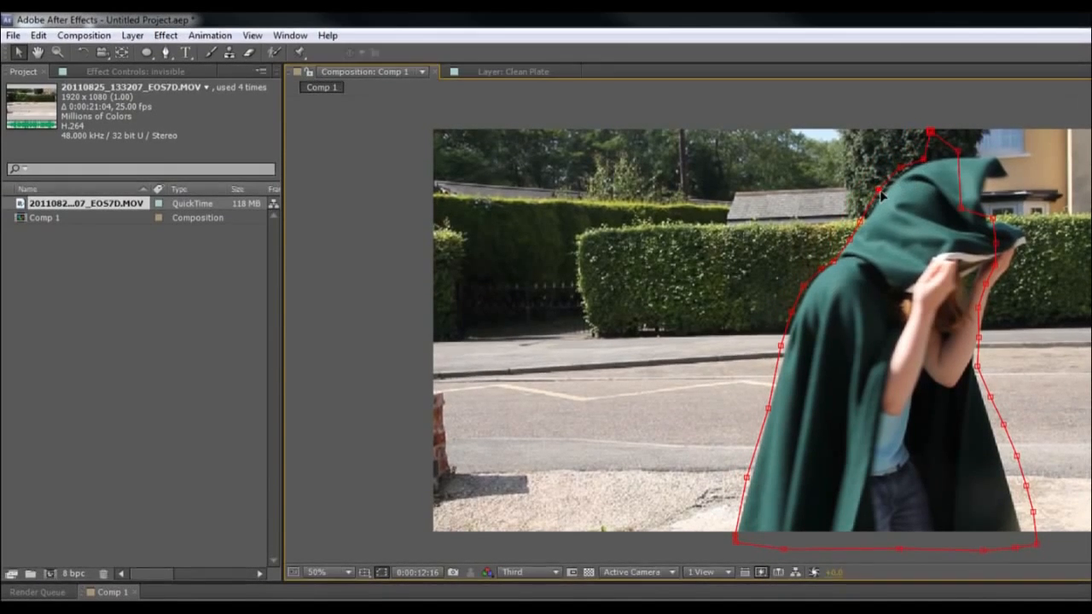
Fit the mask to the hood's front and the arm at 0:00:12:16, and to the cloak's lower right edge at 0:00:12:21.
left_click_drag(930, 133, 1032, 233)
left_click_drag(997, 270, 984, 319)
left_click_drag(1003, 424, 997, 429)
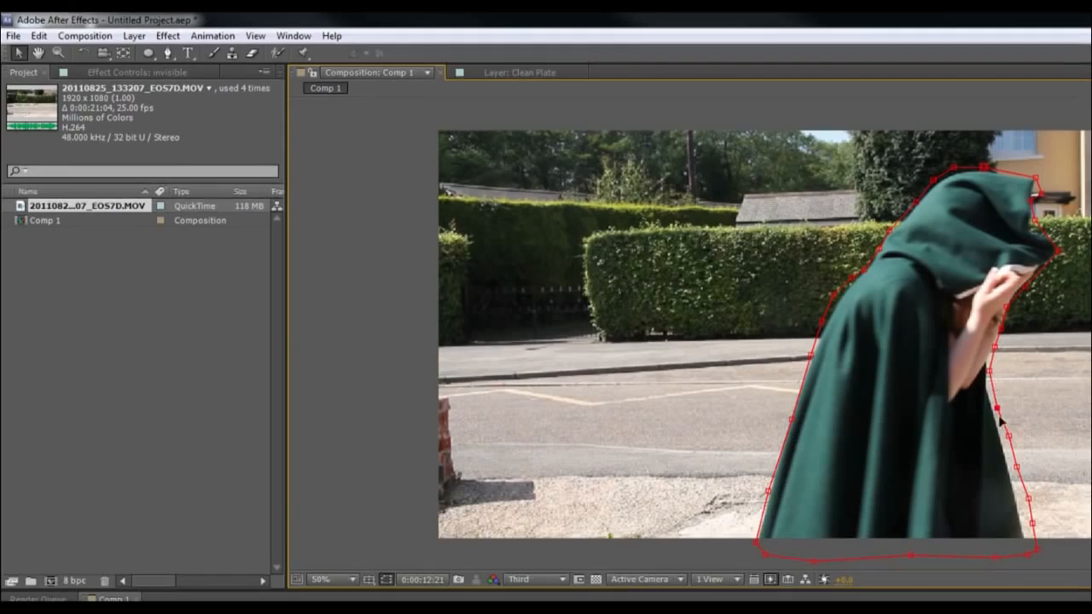
left_click_drag(1028, 499, 1019, 504)
left_click_drag(1033, 524, 1026, 527)
At 0:00:13:02, shift the mask's left side inward to the cloak and reshape it around the woman's hand and arm.
left_click(1020, 224)
left_click(1020, 224)
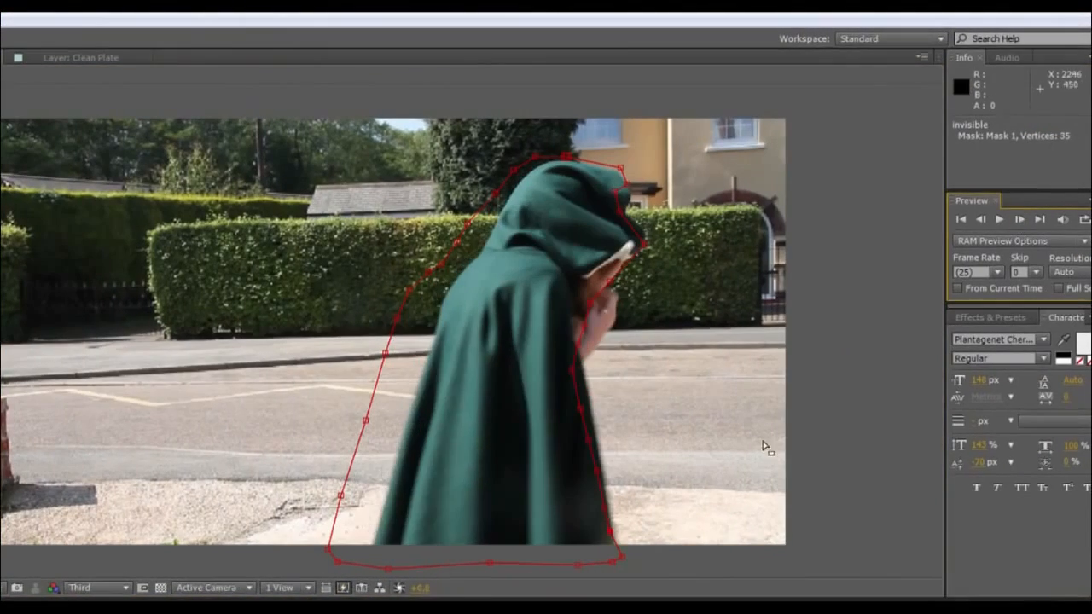
left_click_drag(459, 575, 325, 264)
left_click_drag(449, 245, 488, 245)
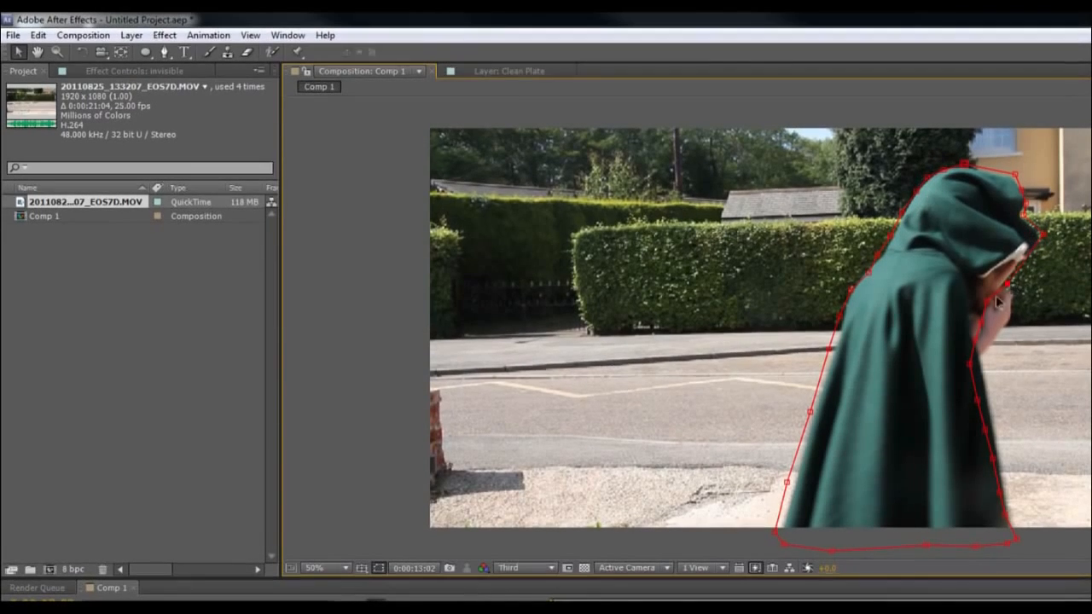
left_click_drag(1006, 336, 985, 361)
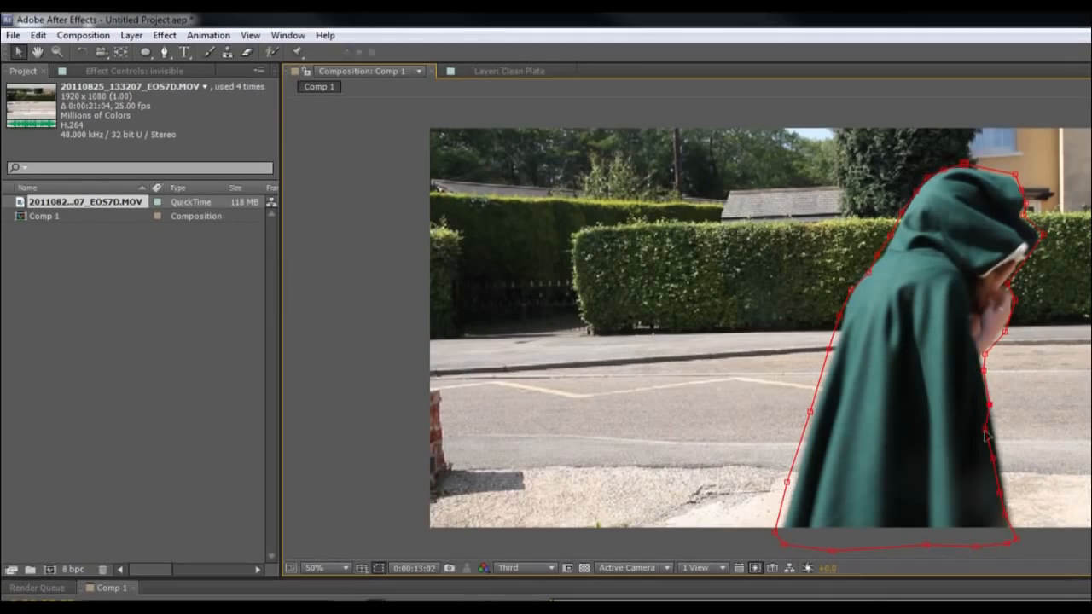
Refine the mask's lower corners at 0:00:13:02 and extend its right edge out to the cloak at 0:00:13:06.
left_click_drag(1002, 491, 1006, 491)
left_click_drag(1007, 516, 1010, 516)
left_click_drag(787, 483, 790, 484)
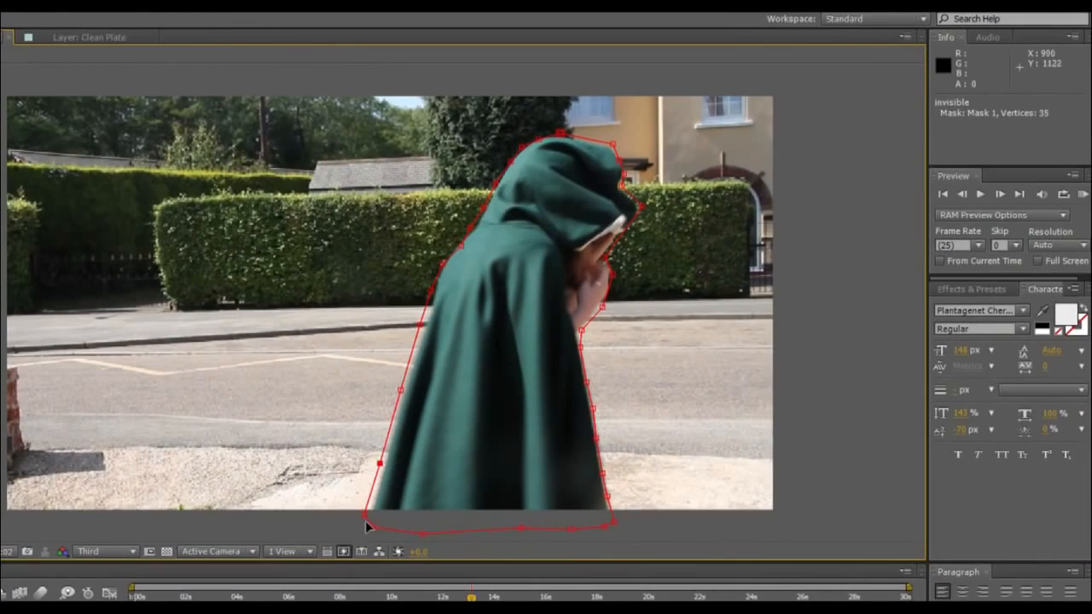
left_click_drag(775, 533, 778, 535)
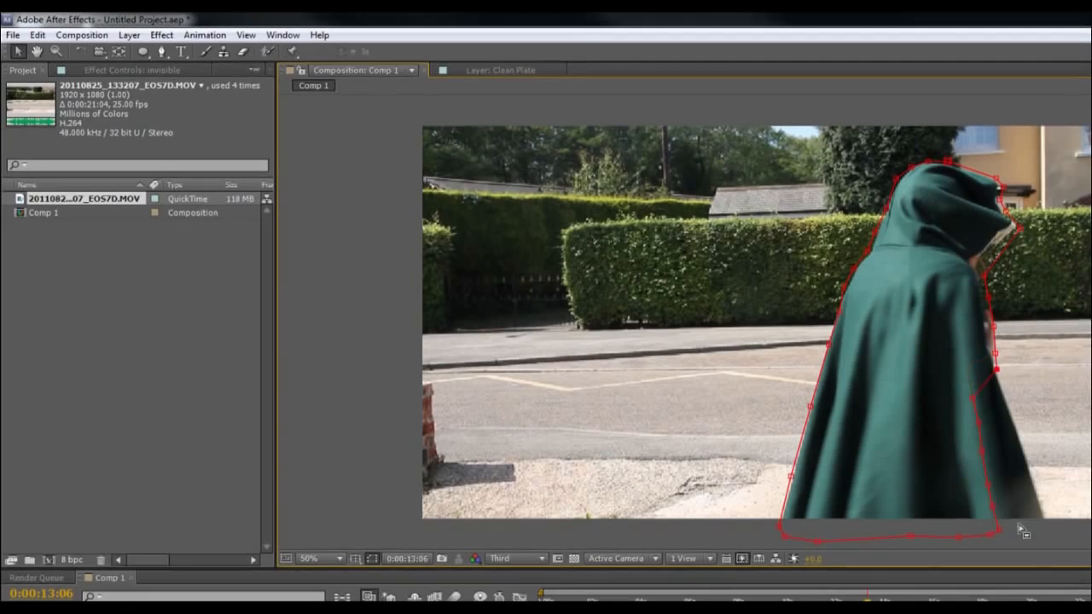
left_click_drag(1023, 531, 982, 439)
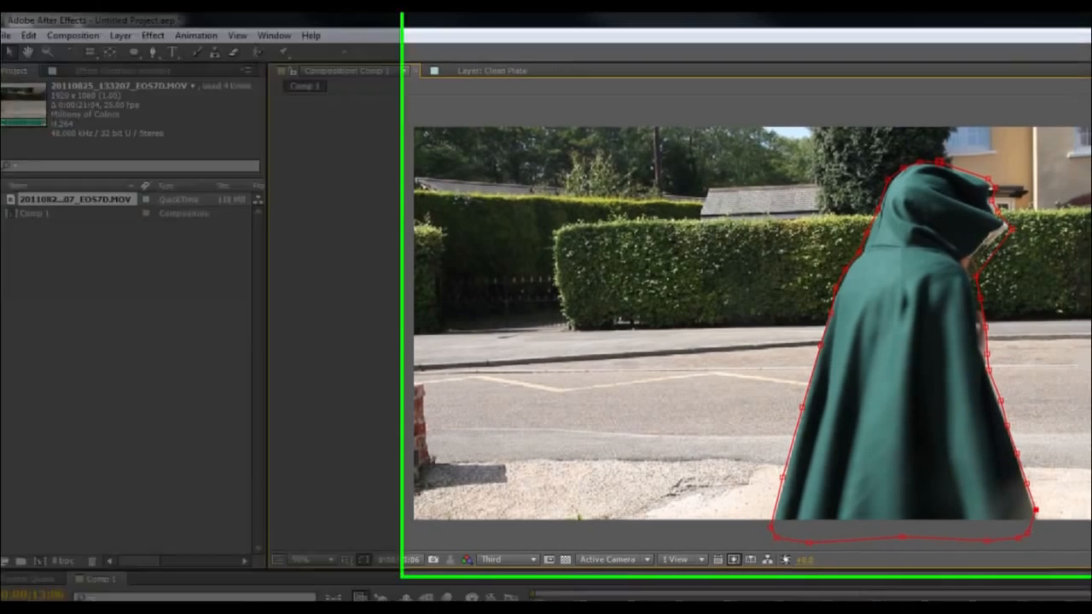
At 0:00:13:16, tighten the mask around the hood and move its right edge outward along the cloak down to the hem.
left_click(964, 232)
left_click(964, 231)
left_click(1005, 232)
left_click(1004, 232)
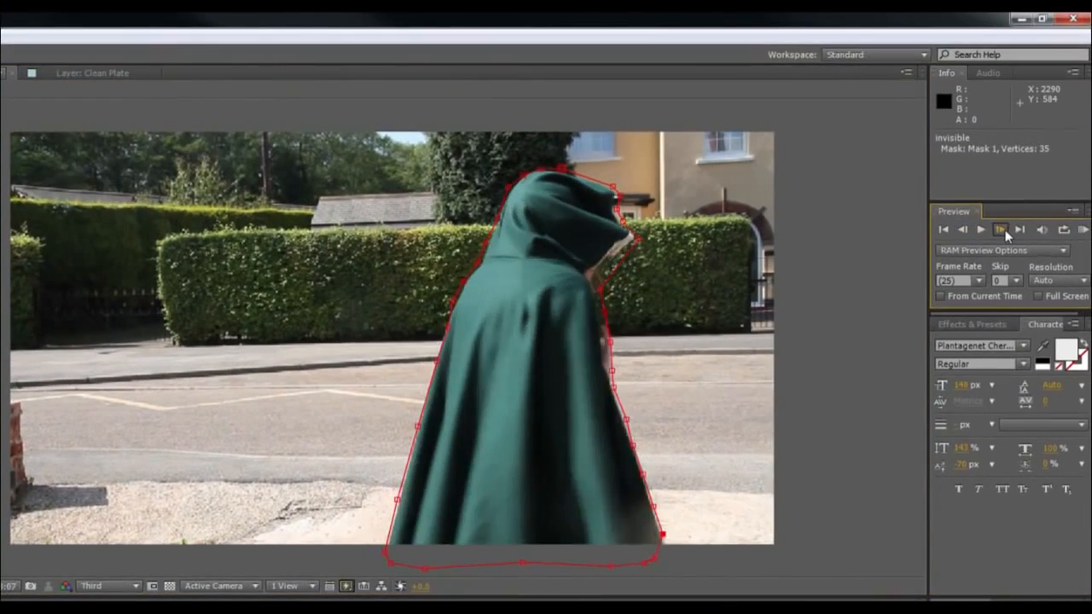
left_click(1005, 230)
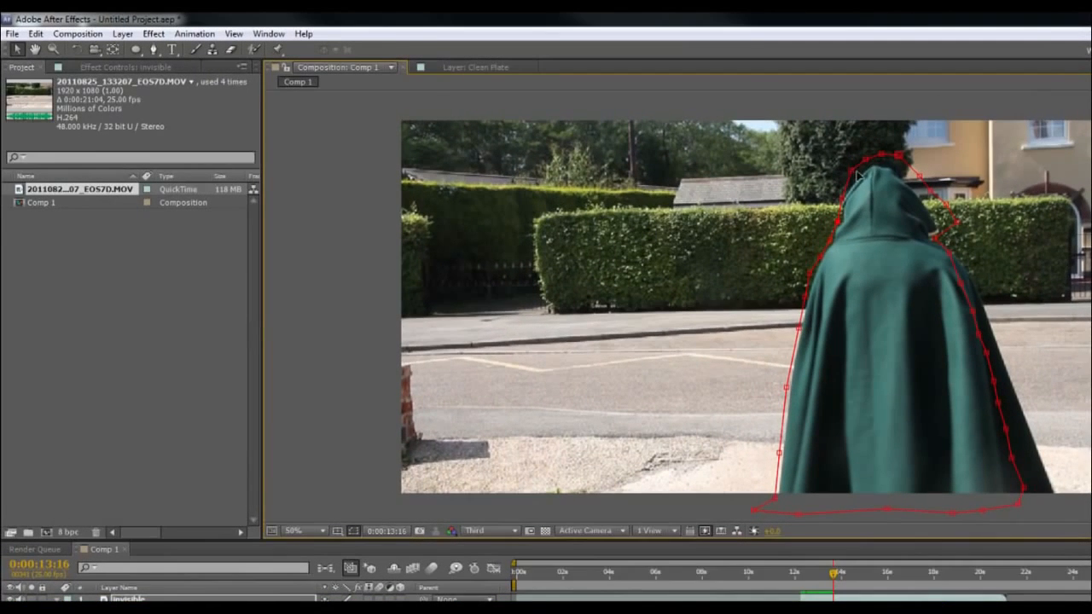
left_click_drag(867, 160, 869, 166)
left_click_drag(883, 156, 973, 275)
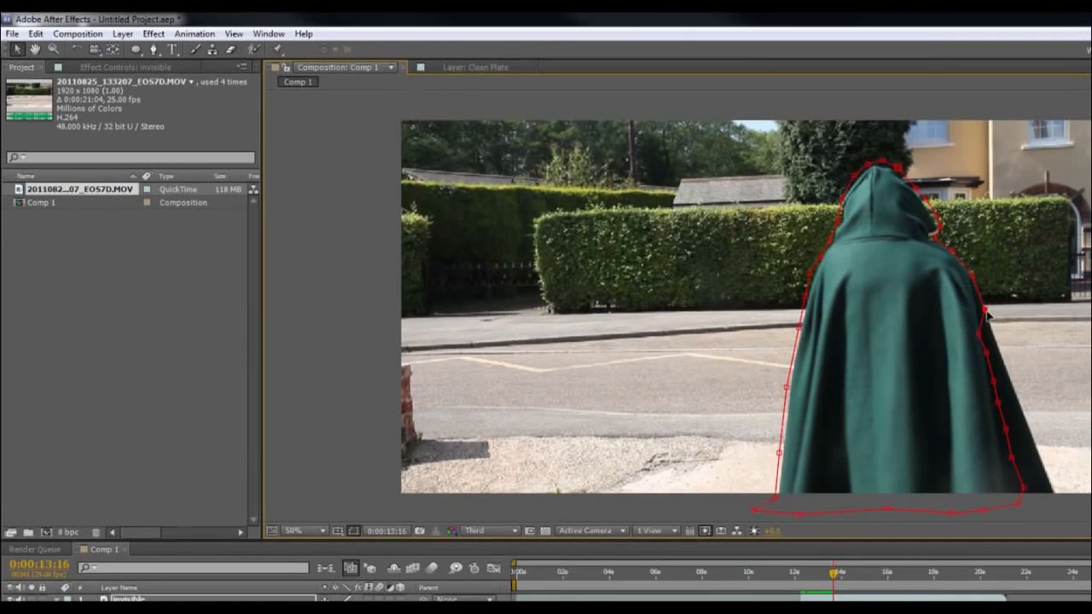
left_click_drag(987, 350, 999, 352)
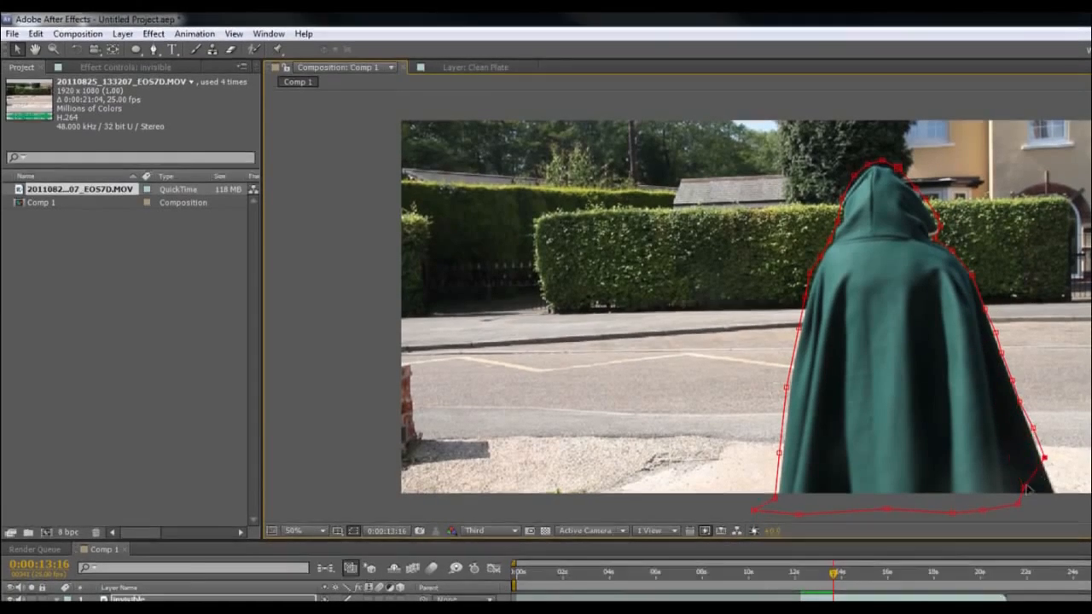
left_click_drag(1025, 489, 1057, 492)
At 0:00:13:23, reposition the mask vertices to fit the hood and both sides of the cloak.
left_click(983, 197)
left_click(967, 196)
left_click(578, 535)
left_click(1016, 197)
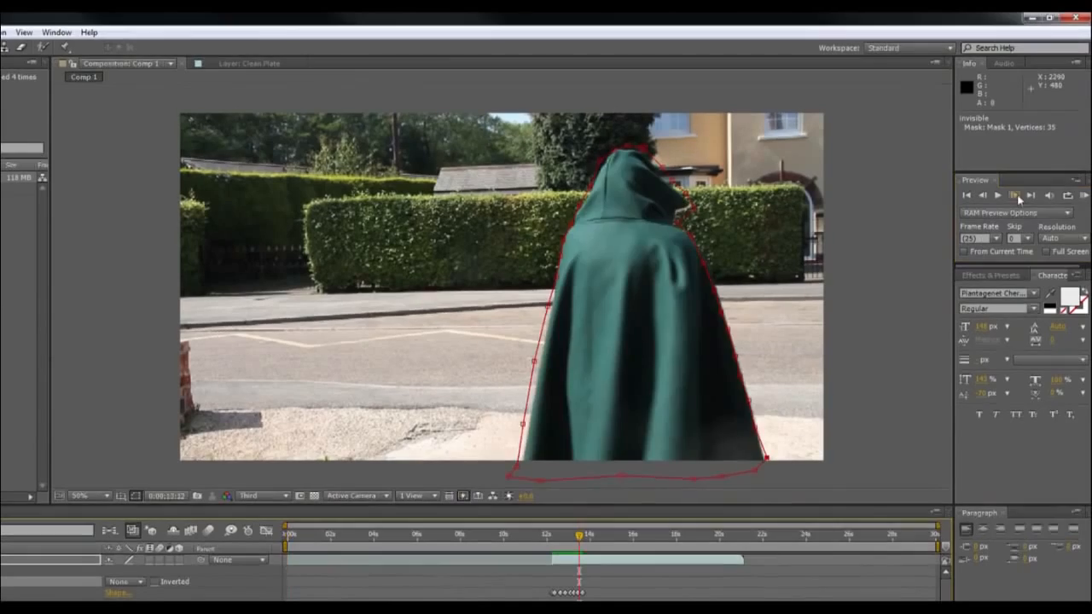
left_click(1017, 198)
left_click(1017, 197)
left_click(1017, 197)
left_click(1017, 197)
left_click(1017, 197)
left_click(1017, 197)
left_click(1018, 197)
left_click_drag(543, 129, 796, 491)
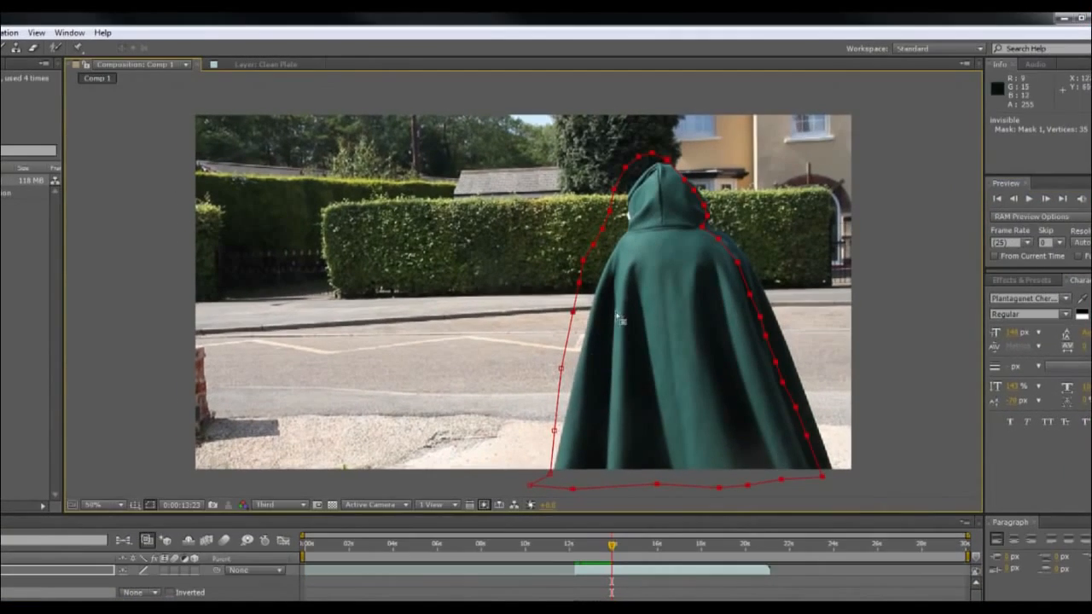
left_click_drag(589, 346, 539, 448, "shift")
left_click_drag(602, 488, 616, 489)
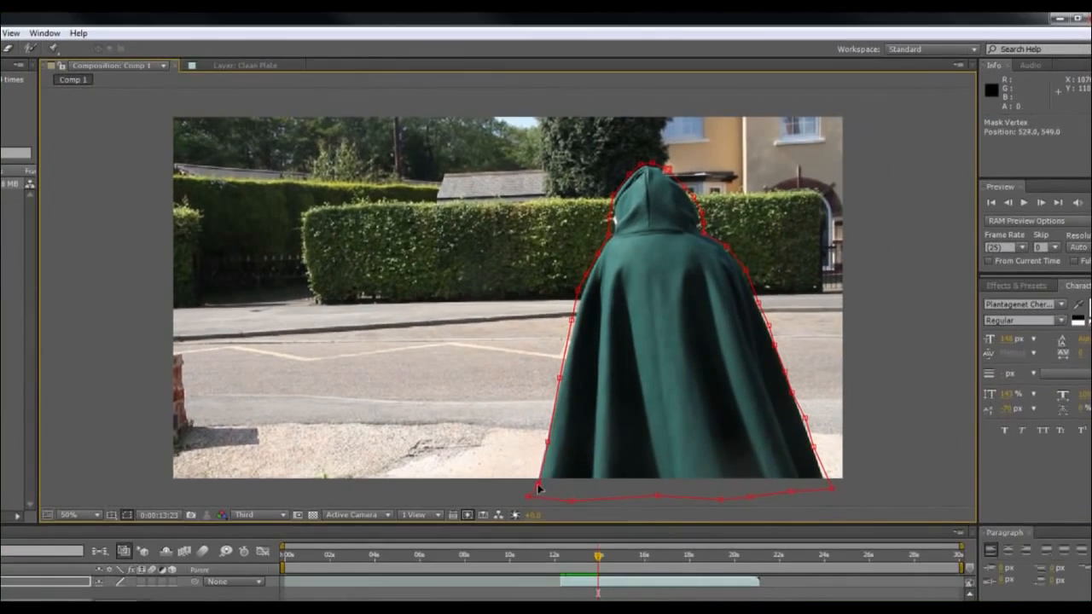
At 0:00:14:06, shift the group of mask vertices along the cloak's right edge inward to match it.
left_click(1042, 203)
left_click(1042, 202)
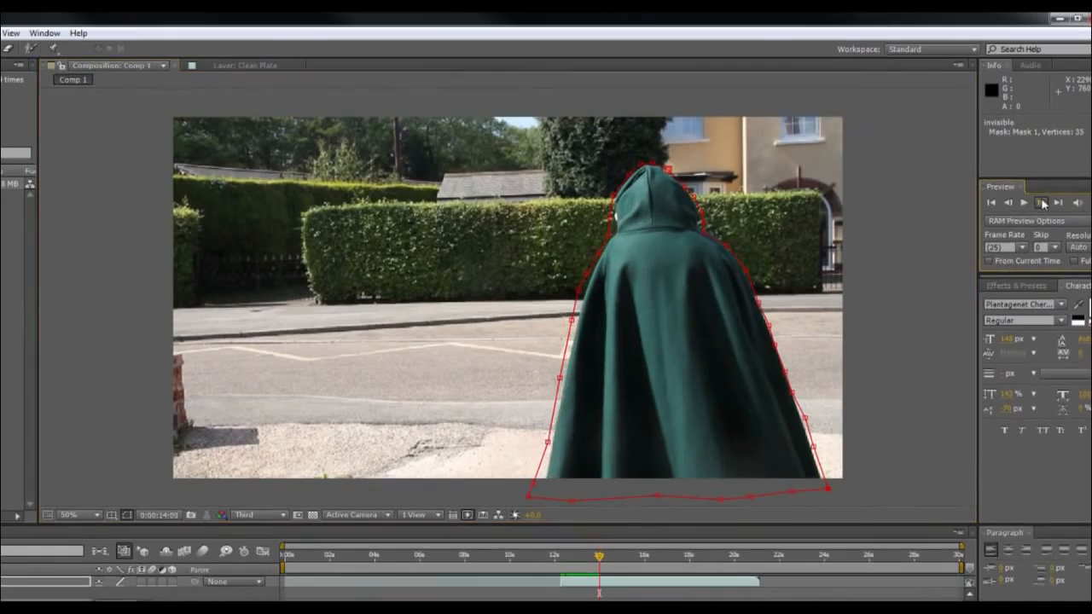
left_click(1042, 203)
left_click(1042, 203)
left_click(1042, 203)
left_click(1042, 203)
left_click(1042, 203)
left_click(1042, 203)
left_click_drag(877, 507, 713, 239)
left_click_drag(775, 345, 764, 345)
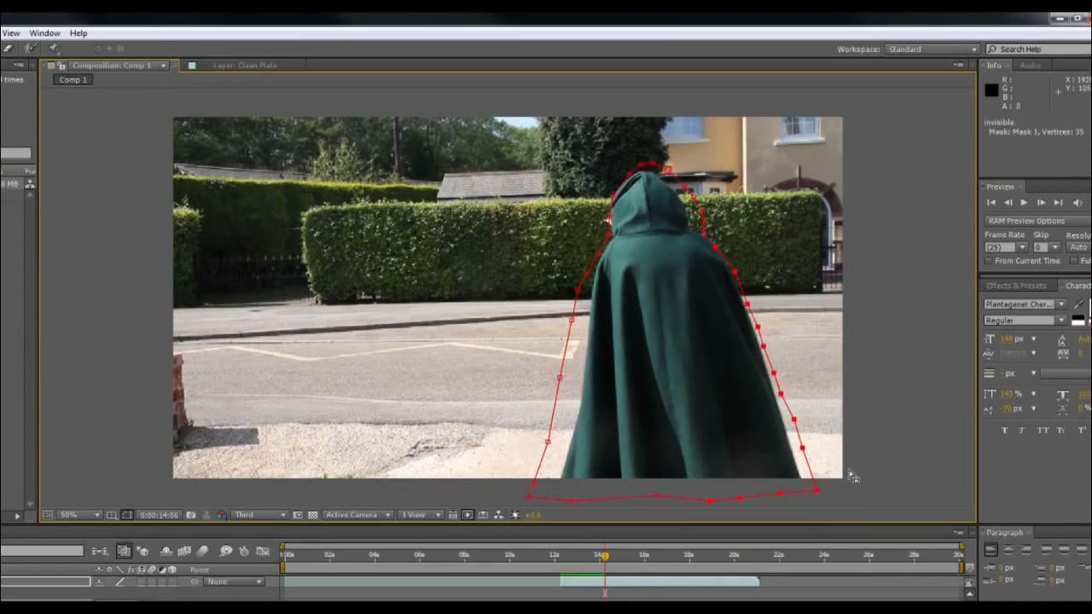
left_click(850, 475)
Adjust the individual mask vertices near the hem at 0:00:14:06, bringing the lower right and lower left sides in to the cloak.
left_click_drag(793, 419, 786, 422)
left_click_drag(802, 448, 795, 451)
left_click_drag(818, 490, 806, 490)
left_click_drag(548, 442, 565, 445)
left_click_drag(534, 483, 558, 485)
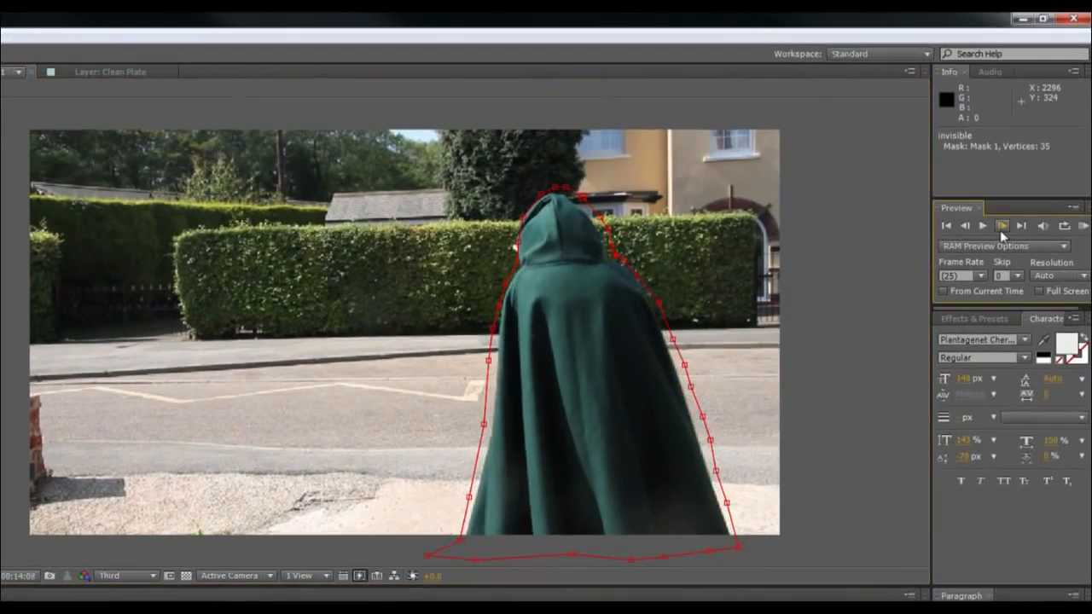
At 0:00:14:13, nudge the mask's lower right corner outward and pull its left edge in to the cloak.
left_click(1001, 229)
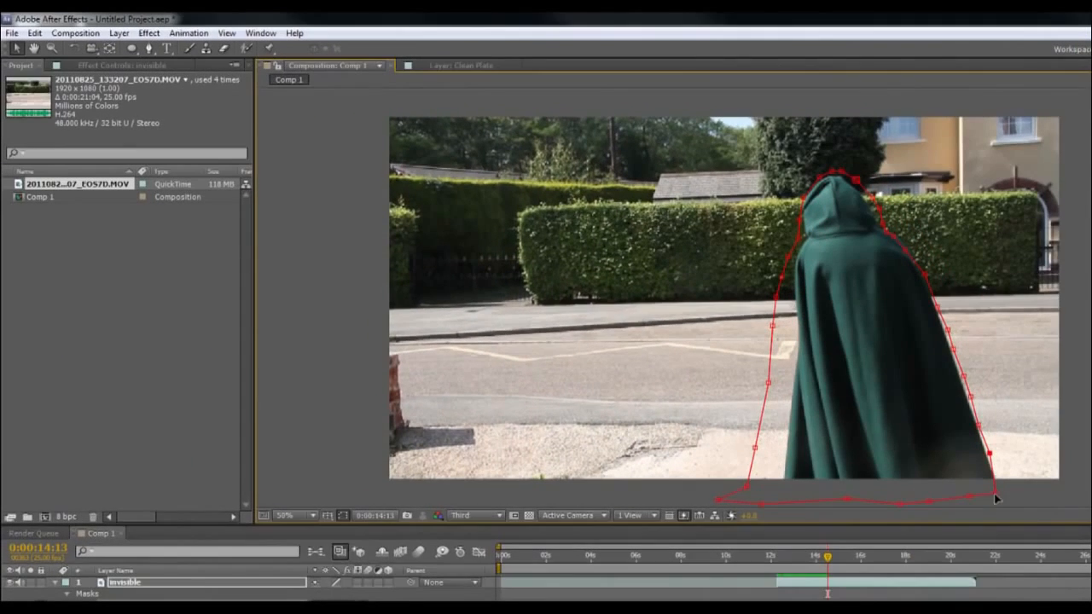
left_click_drag(996, 493, 1001, 489)
left_click_drag(747, 487, 782, 486)
left_click_drag(755, 448, 784, 446)
left_click_drag(769, 383, 792, 385)
left_click_drag(773, 326, 795, 294)
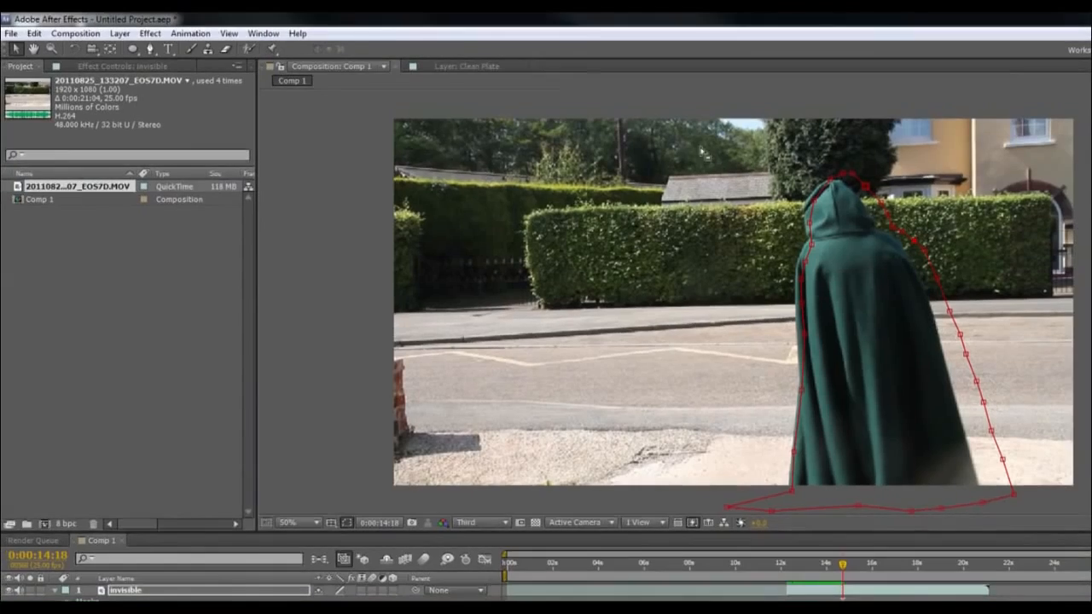
At 0:00:14:18, raise the mask's bottom-edge vertices into the lower part of the cloak and bring in its lower right corner.
left_click_drag(800, 501, 813, 486)
left_click_drag(773, 511, 856, 469)
left_click_drag(859, 507, 891, 460)
left_click_drag(911, 511, 923, 455)
left_click_drag(943, 508, 946, 440)
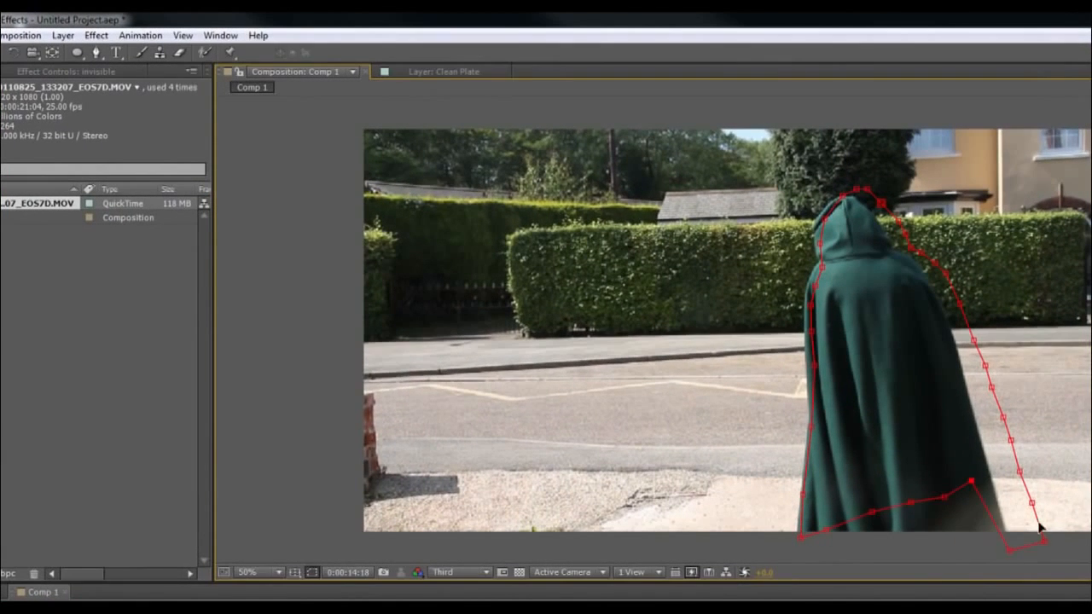
left_click_drag(1014, 494, 954, 411)
left_click_drag(1009, 551, 971, 470)
Shift the group of mask vertices along the cloak's right side inward and even out the vertices near the right hem.
left_click_drag(1054, 518, 943, 282)
left_click_drag(974, 342, 934, 338)
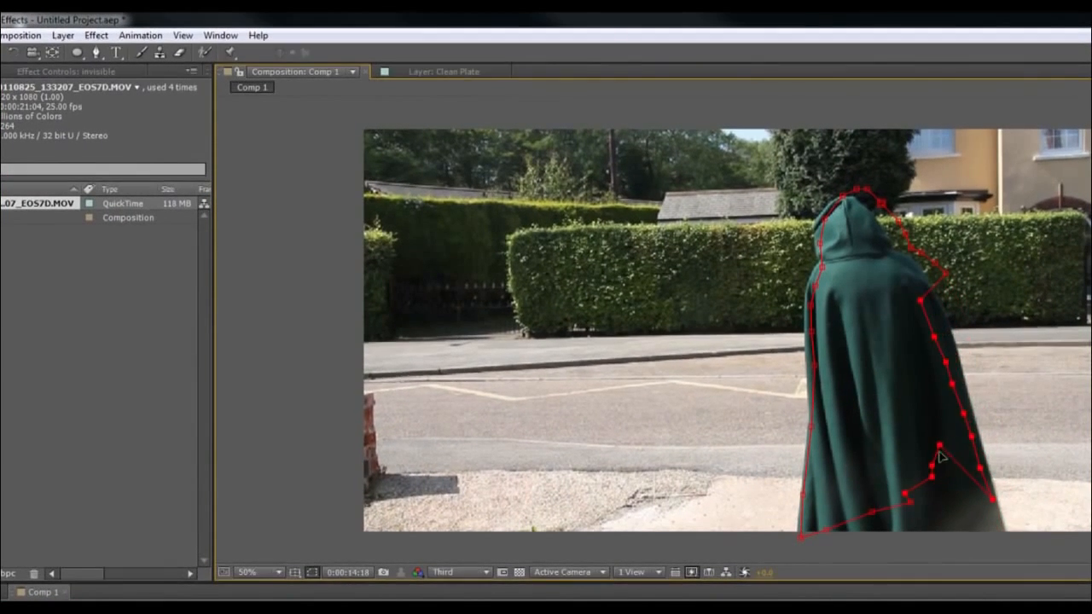
left_click_drag(940, 447, 968, 501)
left_click_drag(932, 468, 932, 509)
Move the mask's left side inward and fit its hood and right shoulder vertices inside the cloak's outline at 0:00:14:18.
left_click_drag(833, 553, 754, 304)
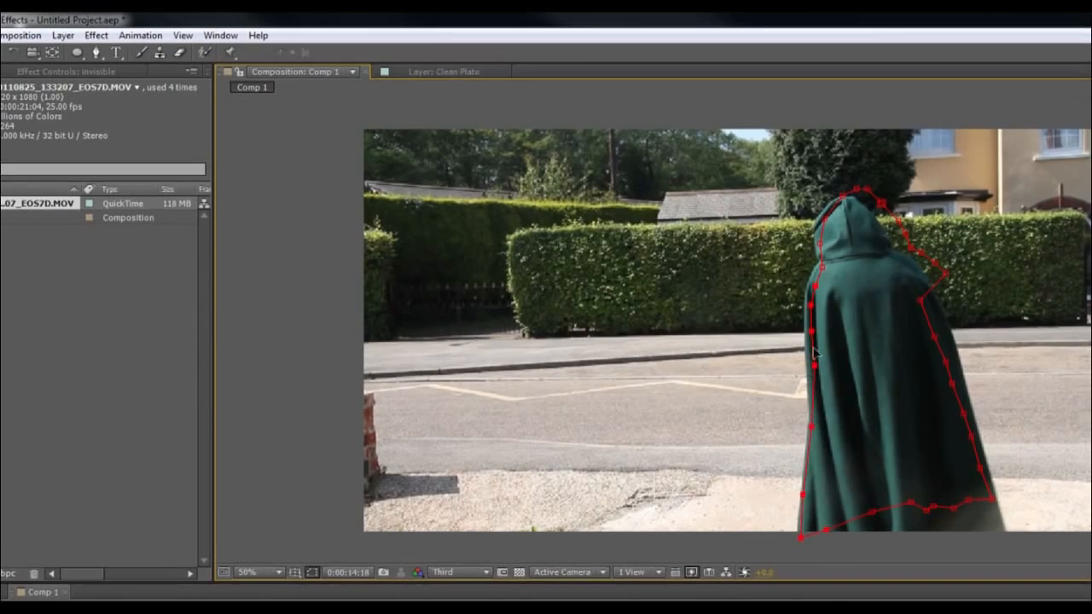
left_click_drag(806, 539, 837, 505)
left_click_drag(993, 298, 800, 175)
left_click_drag(821, 244, 819, 263)
left_click_drag(820, 287, 834, 248)
left_click_drag(943, 293, 907, 286)
left_click_drag(932, 283, 887, 254)
left_click_drag(894, 241, 872, 230)
left_click_drag(865, 208, 867, 222)
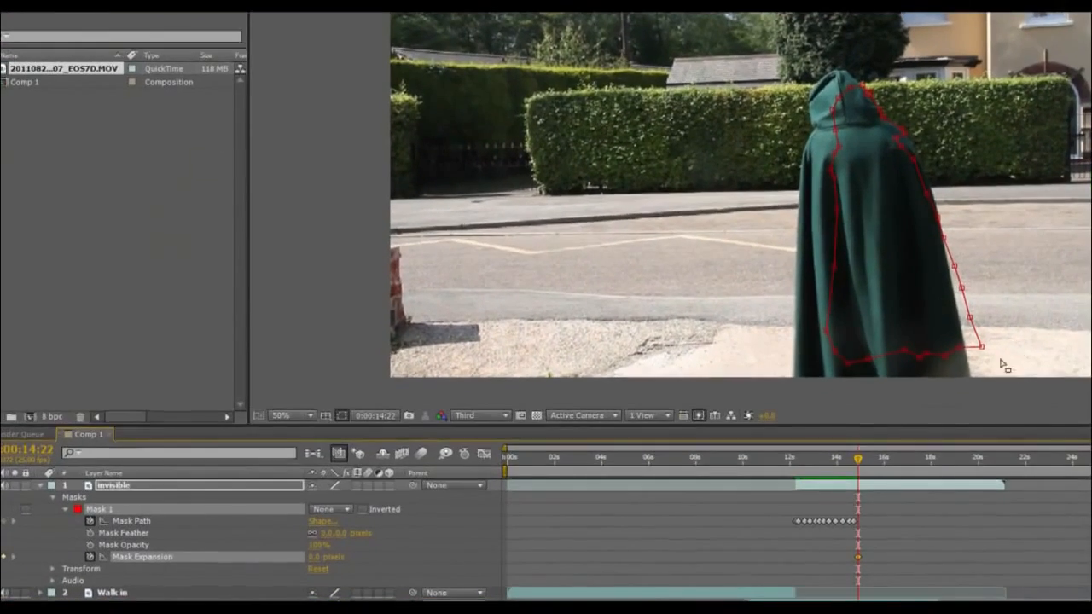
Adjust the mask from 0:00:14:22 onward, and at 0:00:15:04 shift the whole mask left onto the cloak.
left_click_drag(1002, 366, 739, 72)
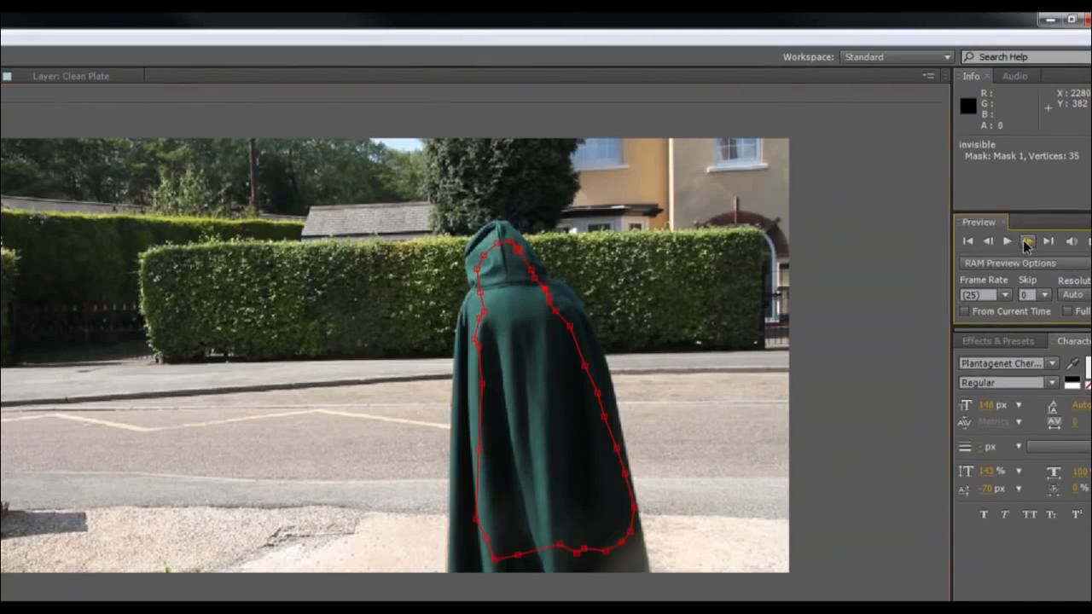
left_click(1029, 244)
left_click_drag(646, 203, 389, 581)
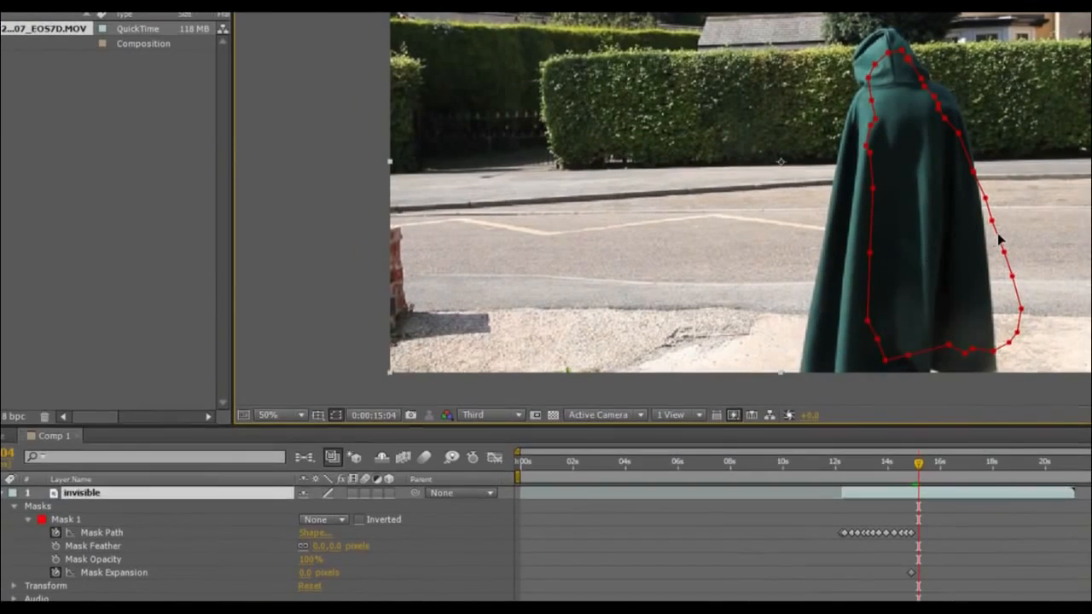
left_click(997, 236)
left_click_drag(1066, 365, 823, 26)
left_click_drag(973, 172, 961, 176)
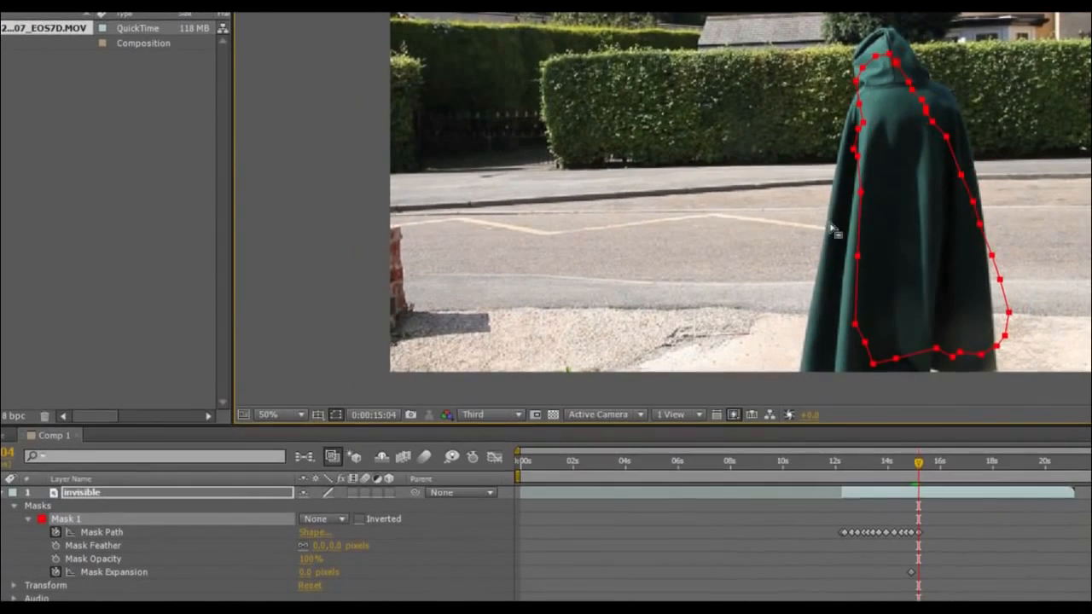
left_click_drag(309, 575, 407, 580)
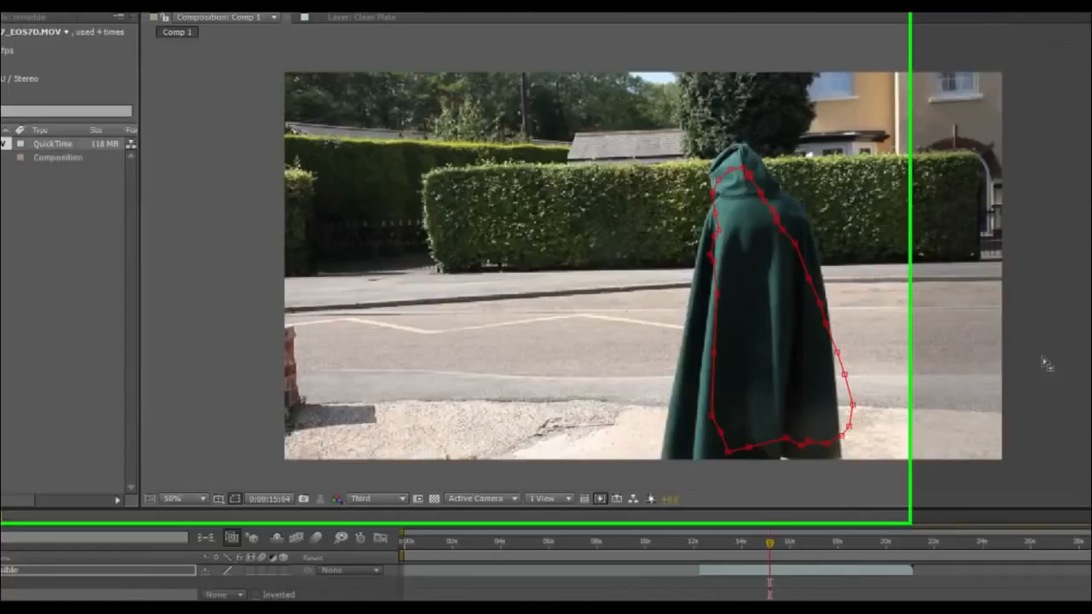
At 0:00:15:04, pull the mask's right-edge vertices inside the cloak and move the hood's left-side vertices inward.
left_click_drag(1005, 336, 973, 295)
left_click_drag(1035, 480, 993, 424)
left_click_drag(1018, 425, 992, 411)
left_click_drag(1001, 372, 989, 374)
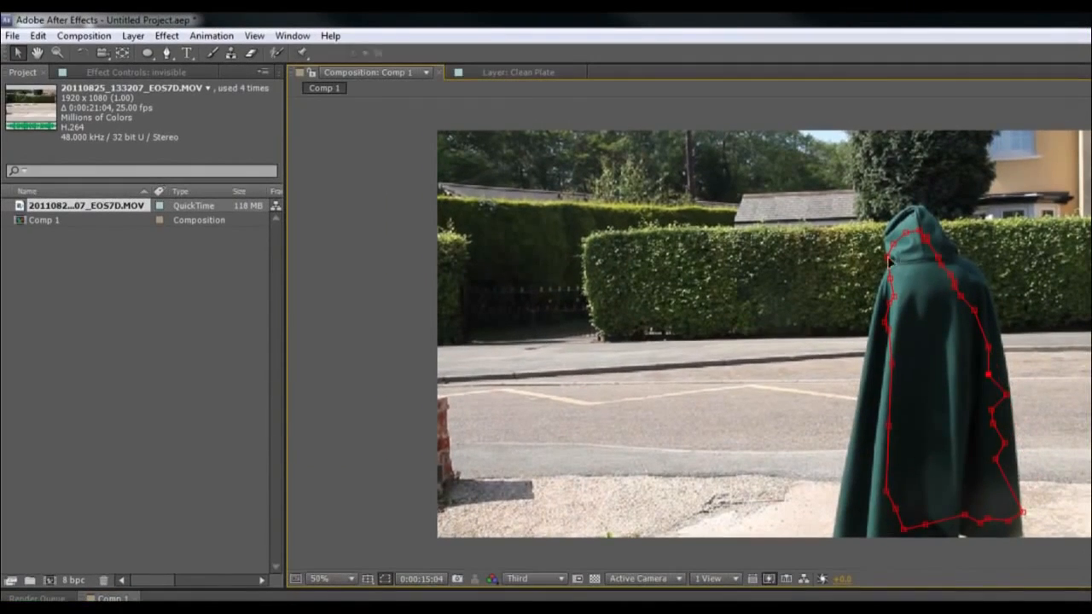
left_click_drag(889, 258, 900, 261)
left_click_drag(890, 279, 906, 280)
left_click_drag(1007, 395, 990, 395)
left_click_drag(1005, 444, 993, 443)
left_click_drag(1023, 513, 998, 494)
At 0:00:15:04, bring the mask's left-edge vertices further into the cloak and raise the vertices along the hem.
left_click_drag(887, 491, 901, 488)
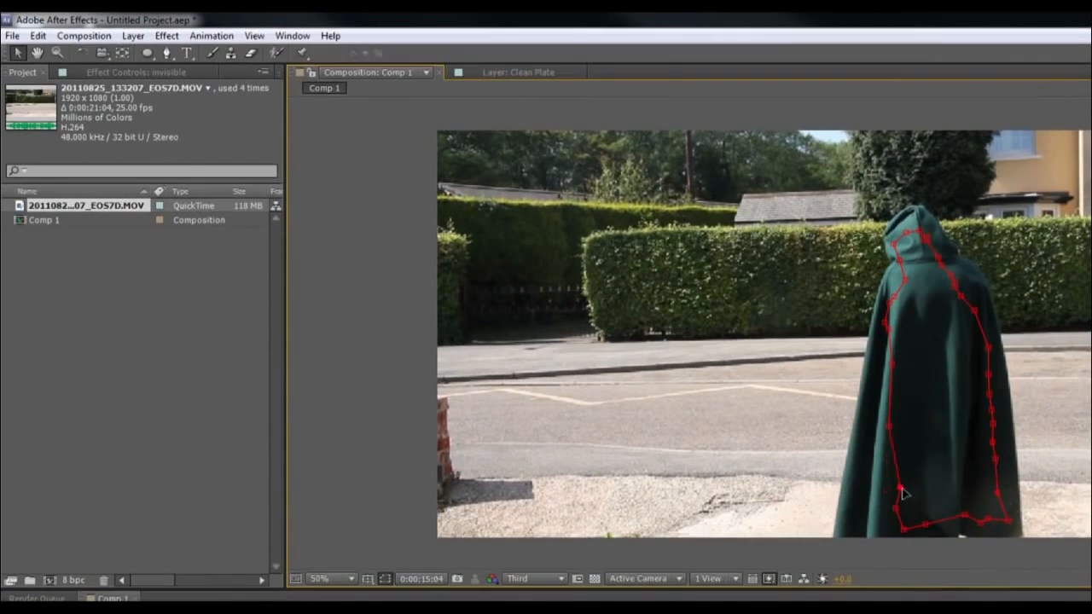
left_click_drag(889, 426, 905, 425)
left_click_drag(893, 365, 908, 364)
left_click_drag(888, 327, 928, 246)
left_click_drag(981, 524, 975, 511)
left_click_drag(904, 530, 910, 520)
left_click_drag(896, 510, 904, 510)
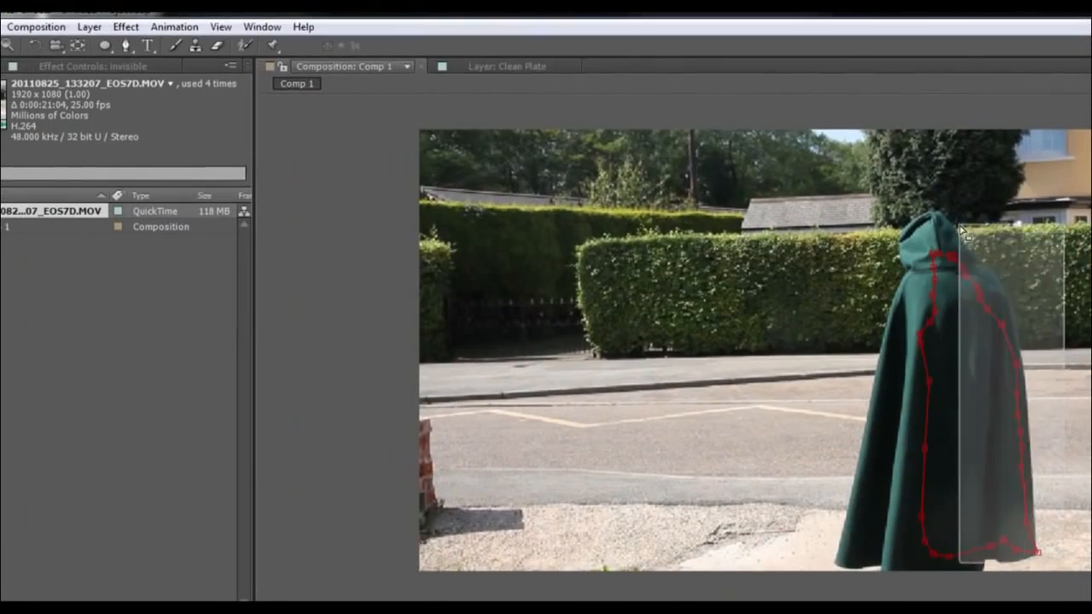
Shift the mask's right-side vertices toward the middle of the cloak, narrow its hood section and bring in the lower left side.
left_click(963, 275)
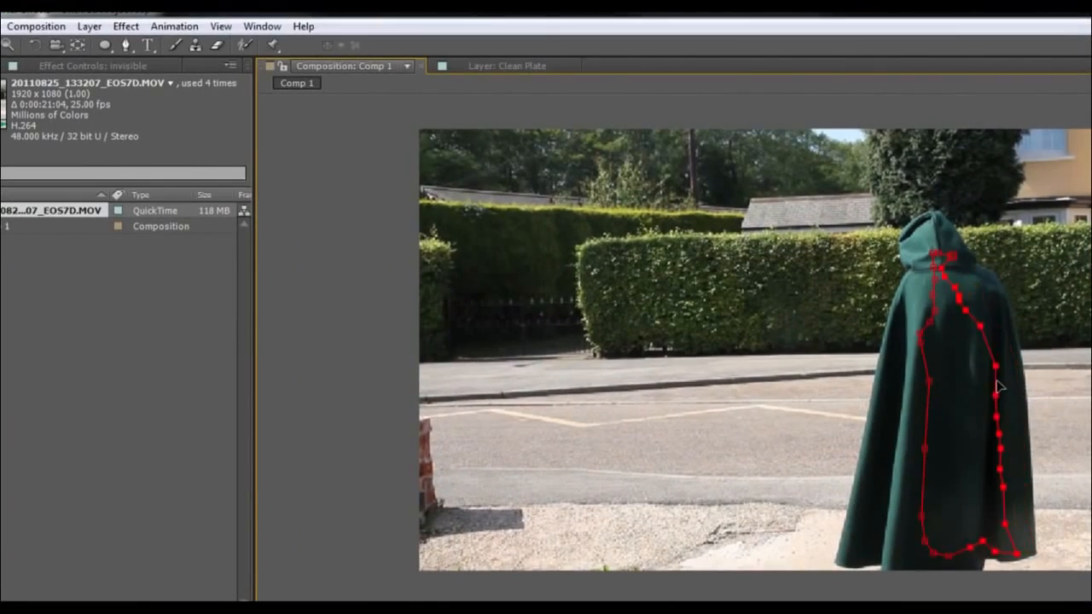
left_click_drag(927, 272, 944, 273)
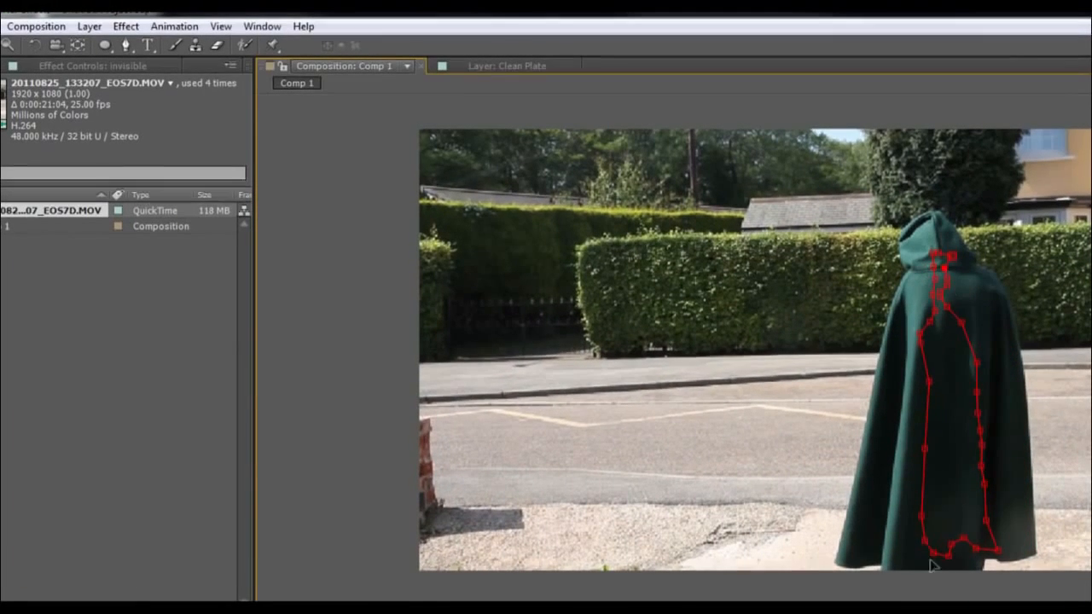
left_click_drag(893, 563, 956, 320)
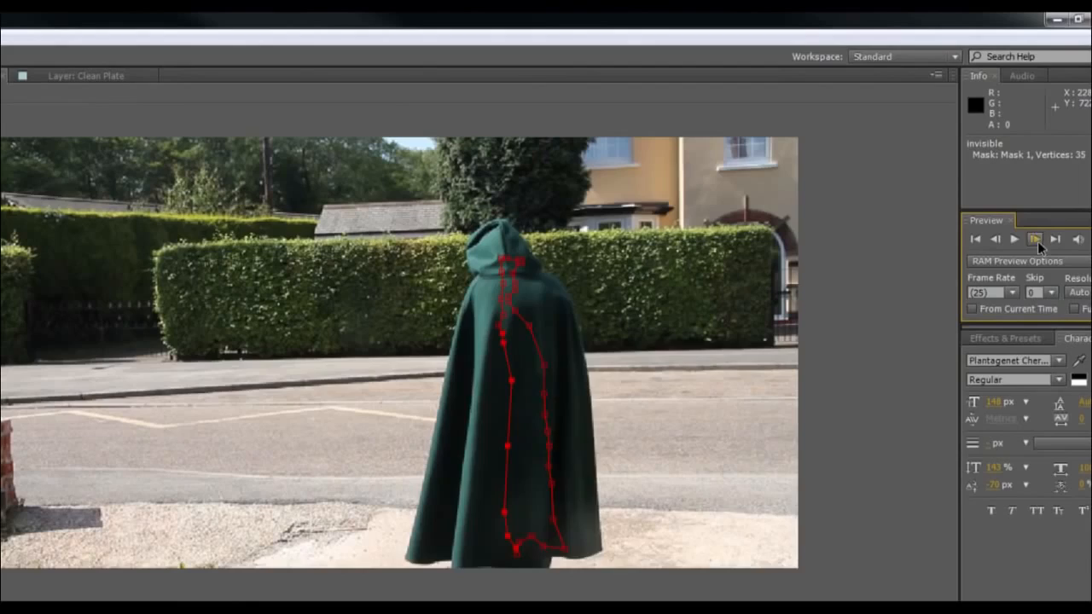
Squeeze the mask's right and left sides toward each other into a thin strip inside the cloak.
left_click_drag(1021, 544, 981, 394)
left_click_drag(561, 405, 560, 403)
left_click_drag(550, 478, 524, 478)
left_click_drag(494, 573, 487, 363)
left_click_drag(505, 384, 514, 384)
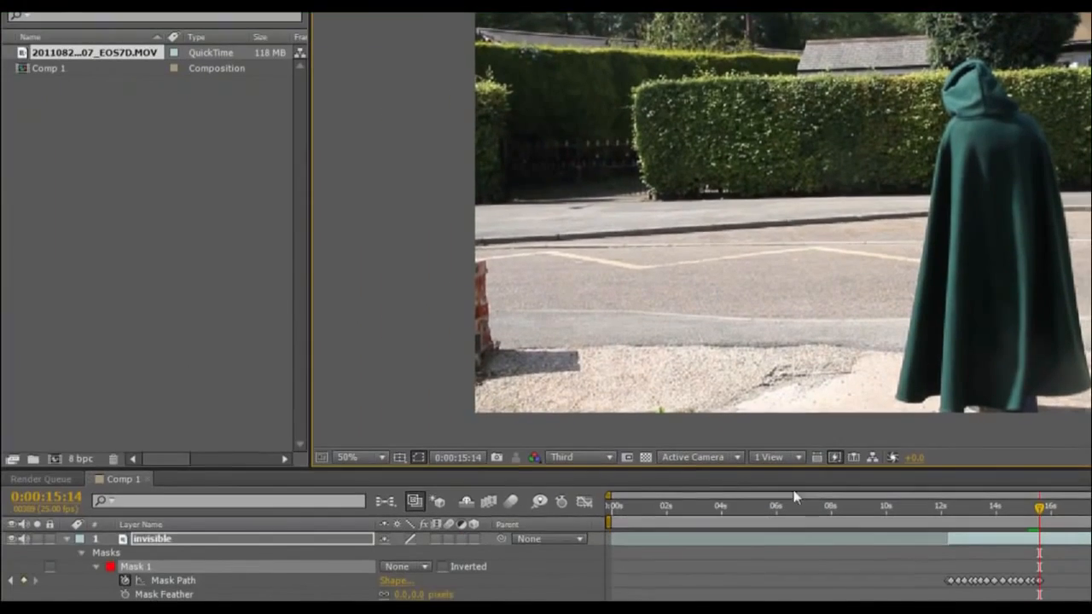
Try the Subtract mode for Mask 1 on the invisible layer.
left_click(67, 541)
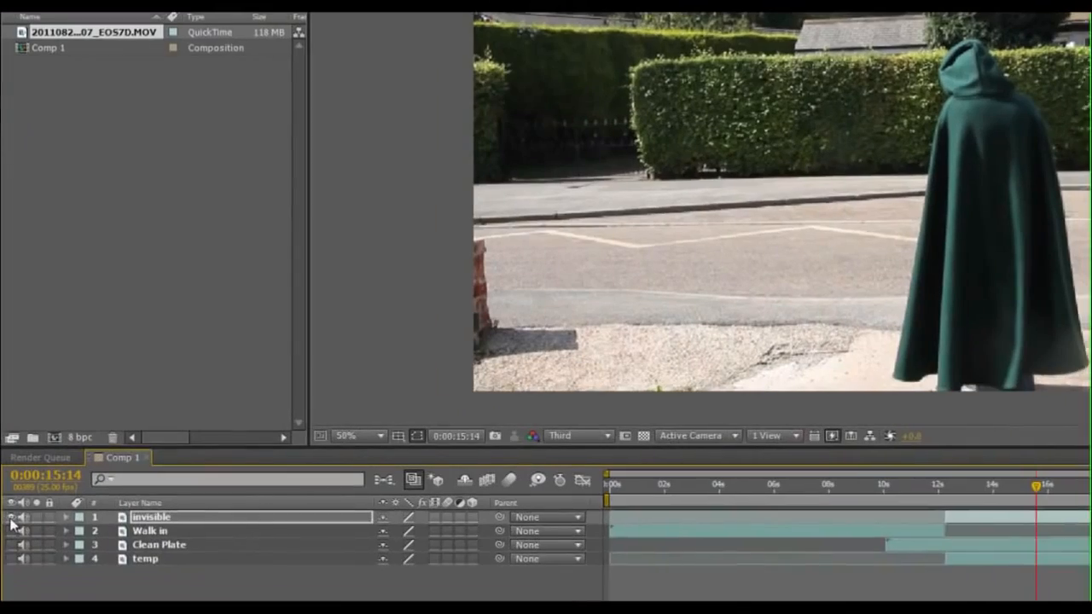
left_click(65, 518)
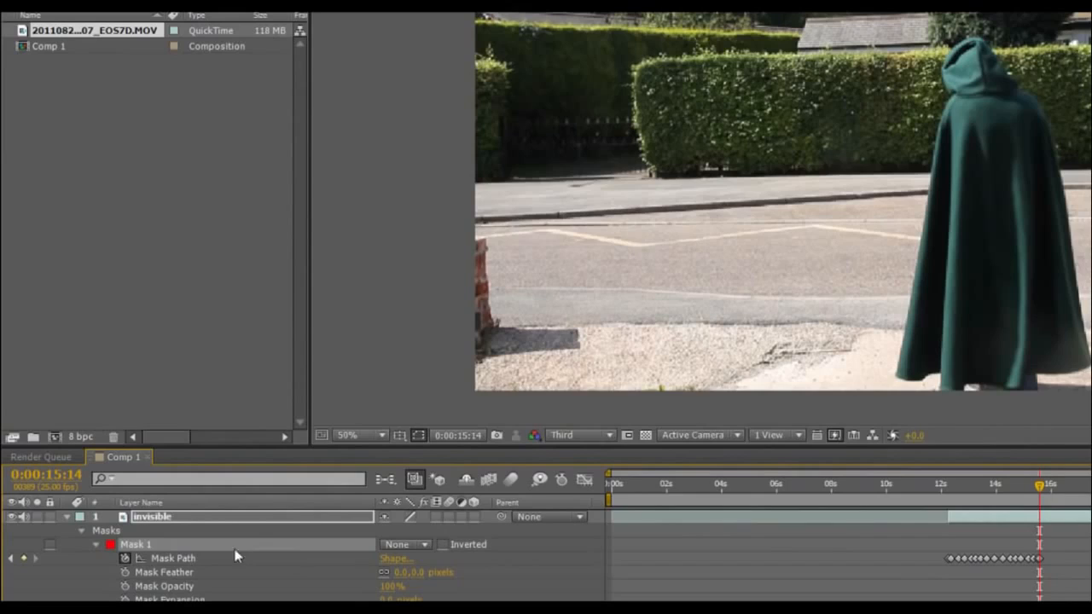
left_click(408, 545)
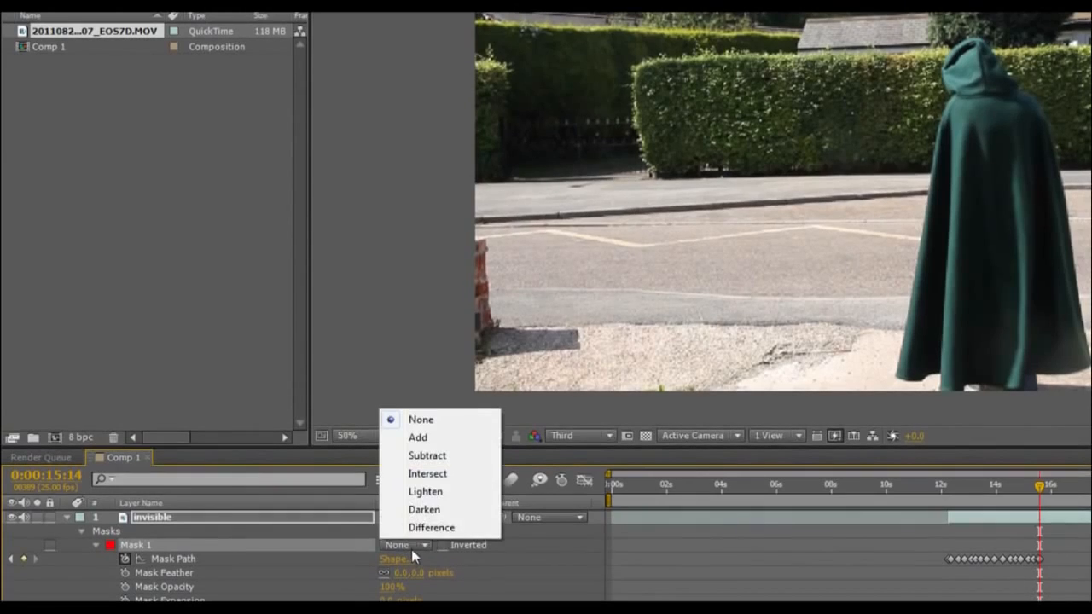
left_click(430, 459)
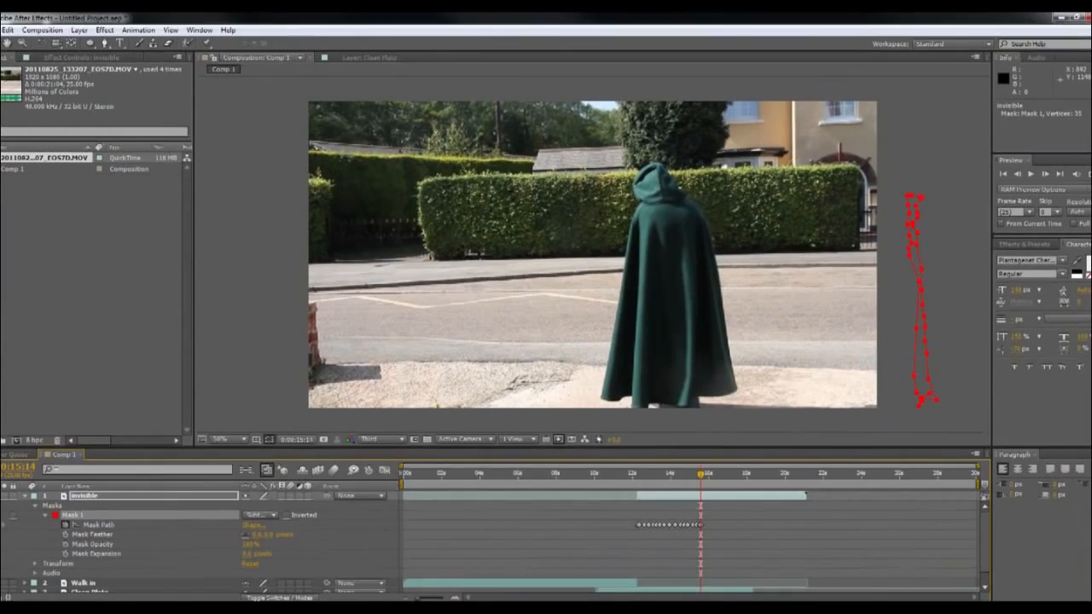
Set the mode of Mask 1 on the invisible layer to Add.
left_click(256, 516)
left_click(269, 441)
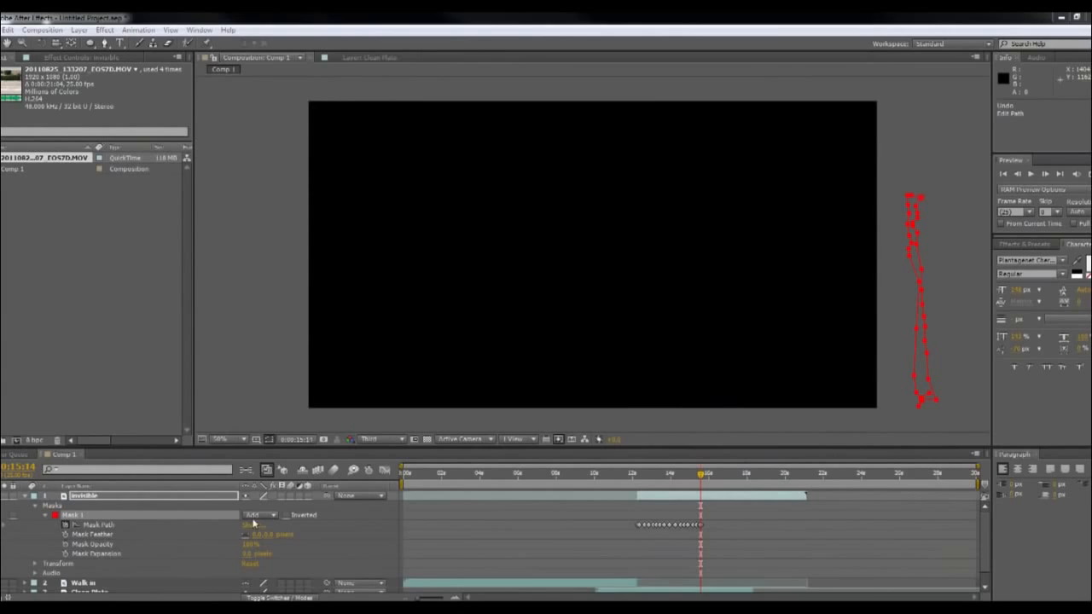
left_click(256, 516)
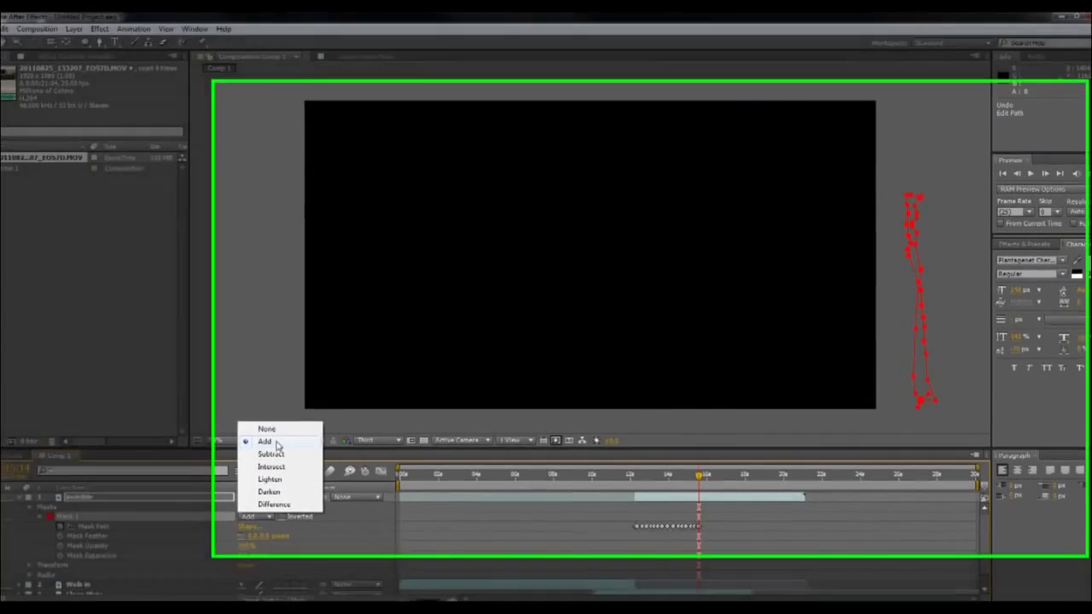
left_click(269, 442)
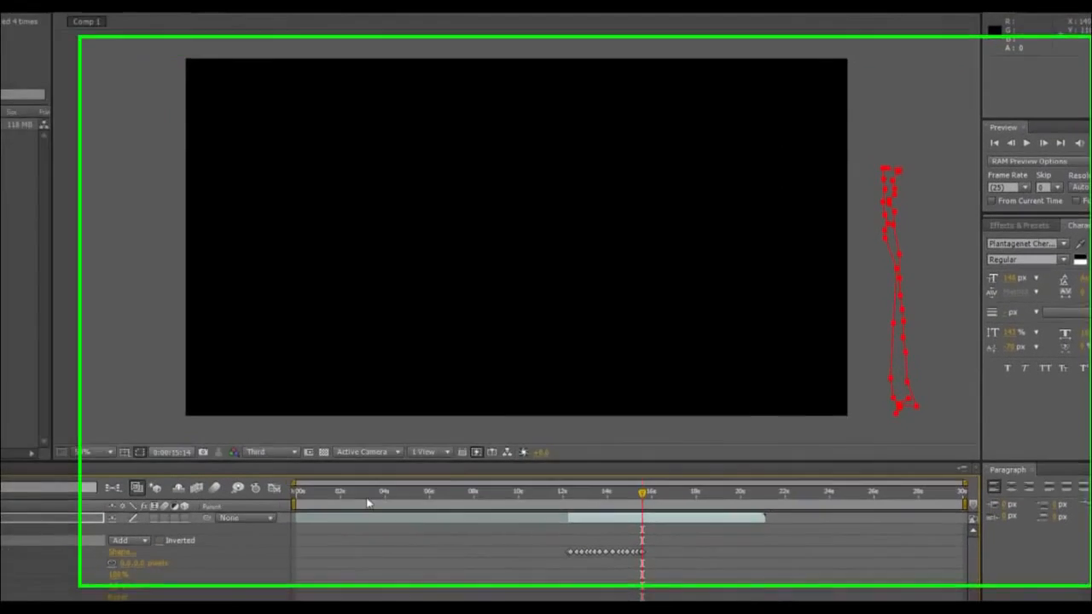
At 0:00:12:23, move the mask vertices beside the raised hand and forearm outward to include them.
left_click_drag(607, 505, 528, 518)
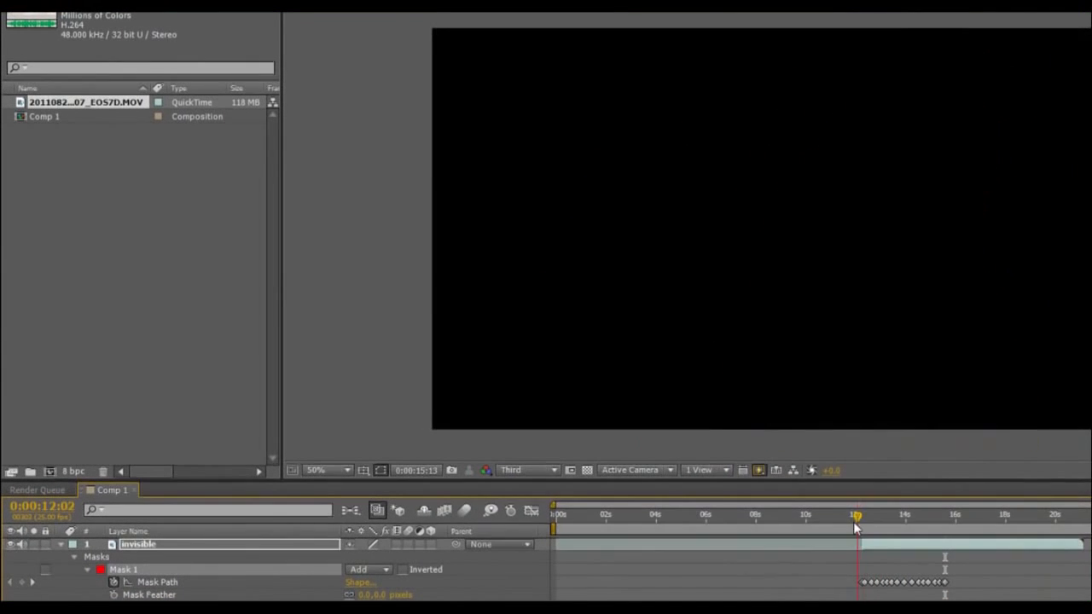
left_click_drag(856, 529, 881, 530)
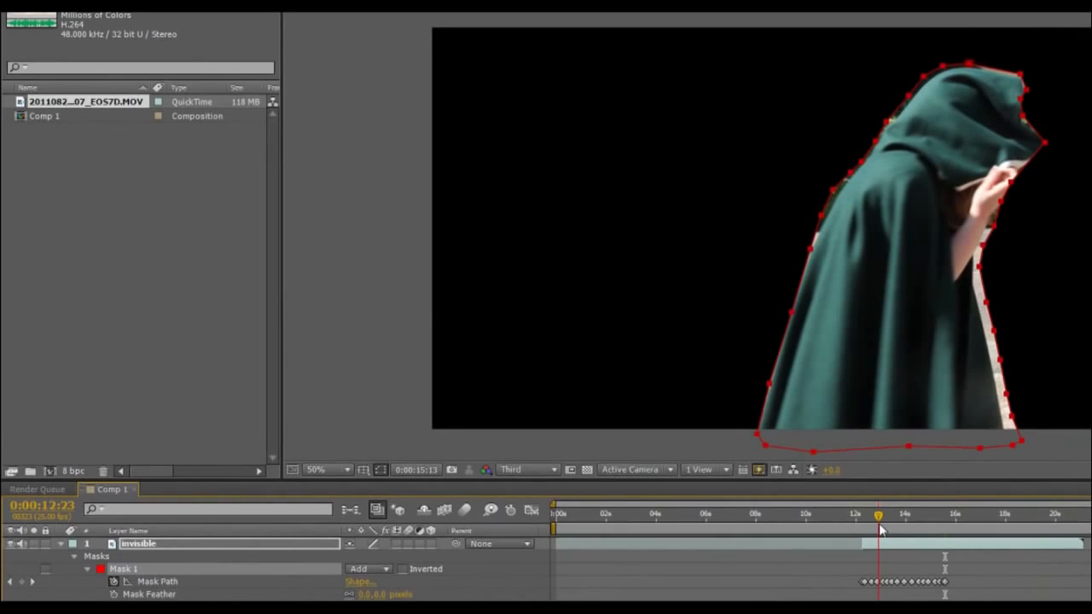
double_click(1016, 189)
key("Return")
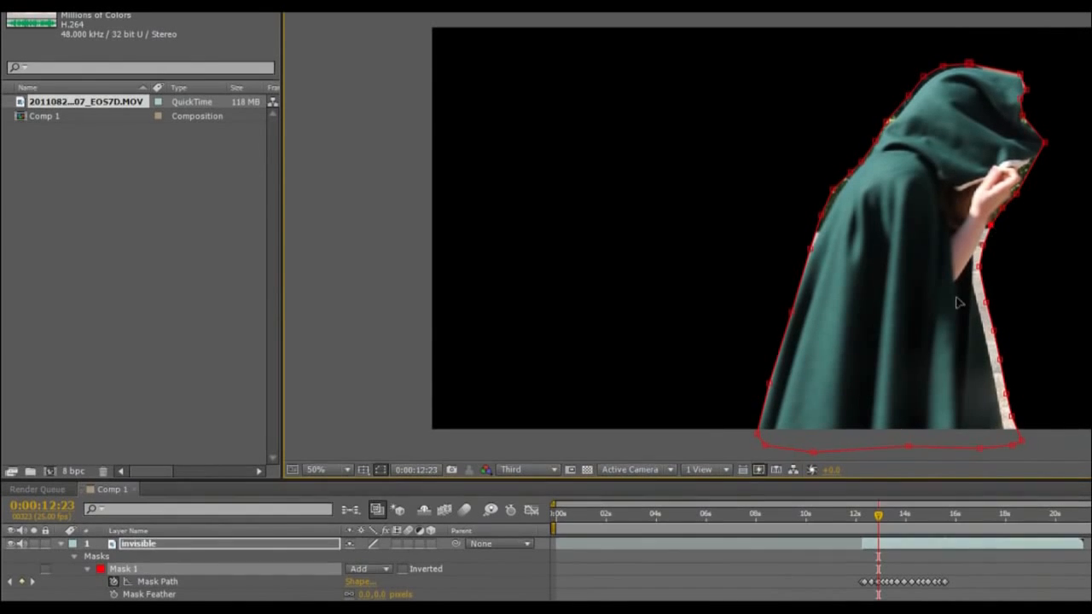
Preview Mask 1 in Subtract mode from 0:00:13:01 and return it to Add mode.
mouse_move(879, 521)
left_mouse_down()
mouse_move(928, 521)
mouse_move(881, 518)
left_mouse_up()
left_click(375, 570)
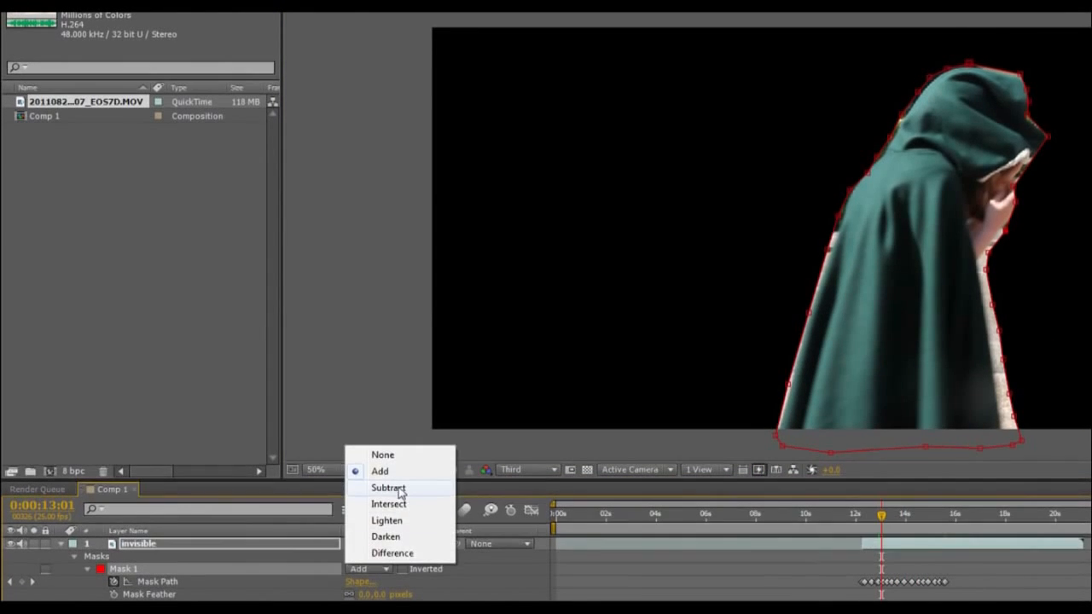
left_click(401, 489)
left_click_drag(884, 517, 858, 524)
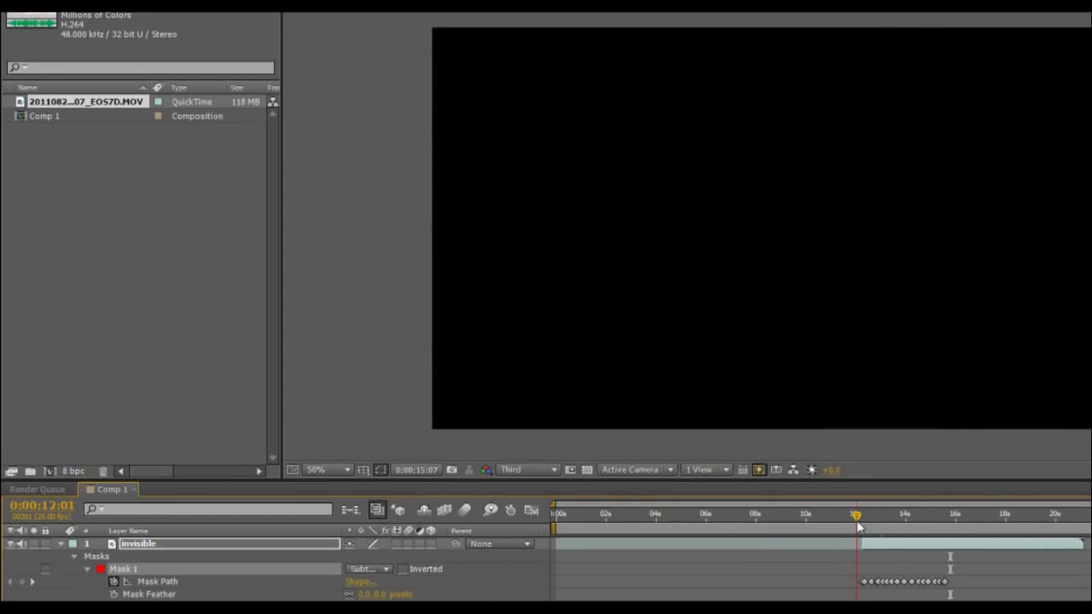
left_click(365, 569)
left_click(381, 471)
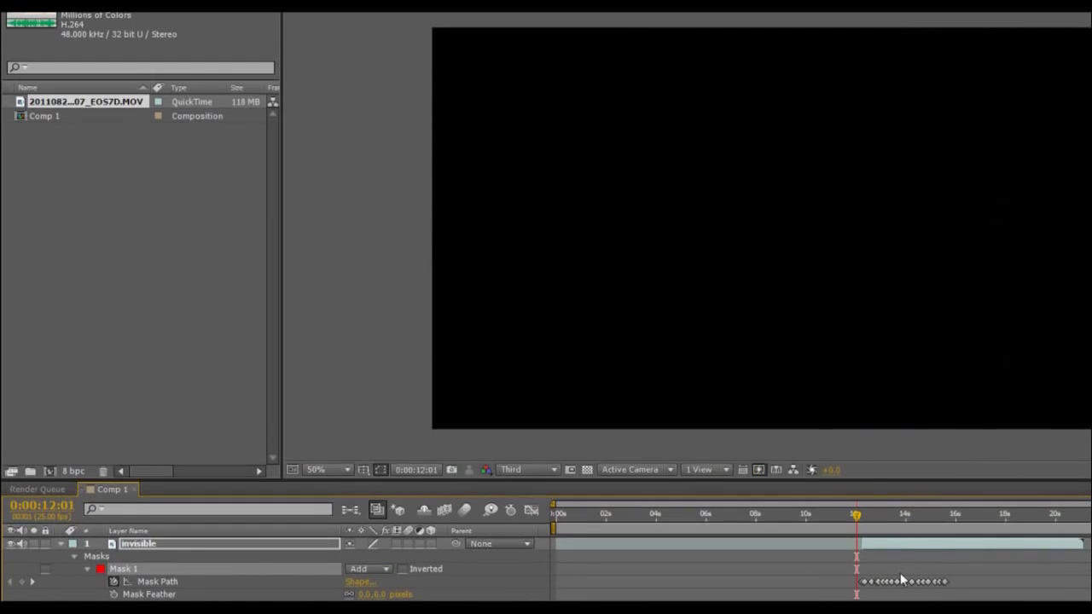
Pre-compose the invisible layer as invisible Comp 1, moving all attributes into the new composition.
right_click(881, 544)
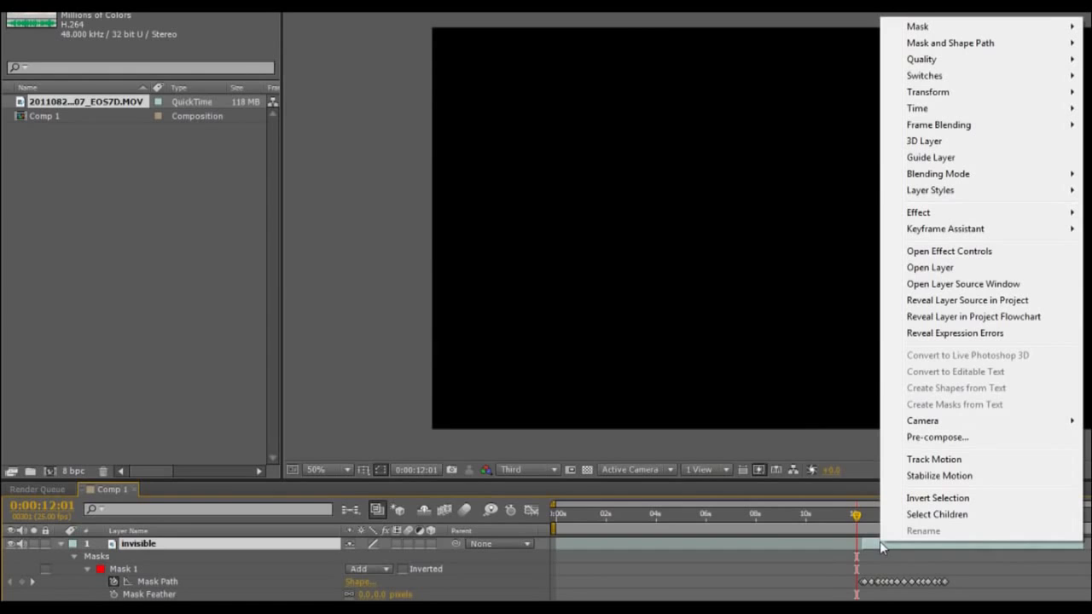
left_click(943, 439)
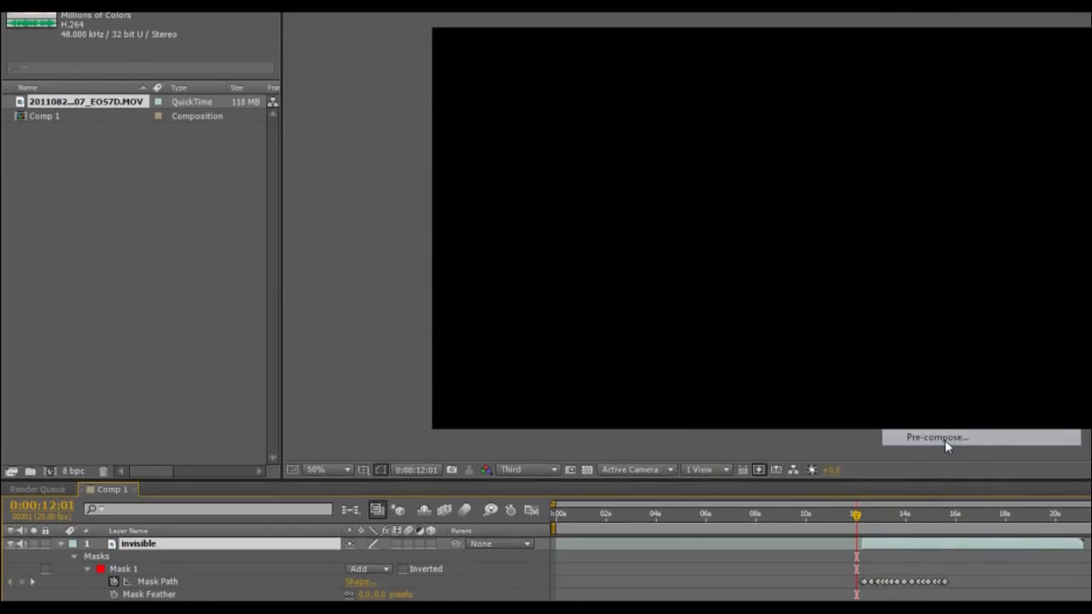
left_click(632, 318)
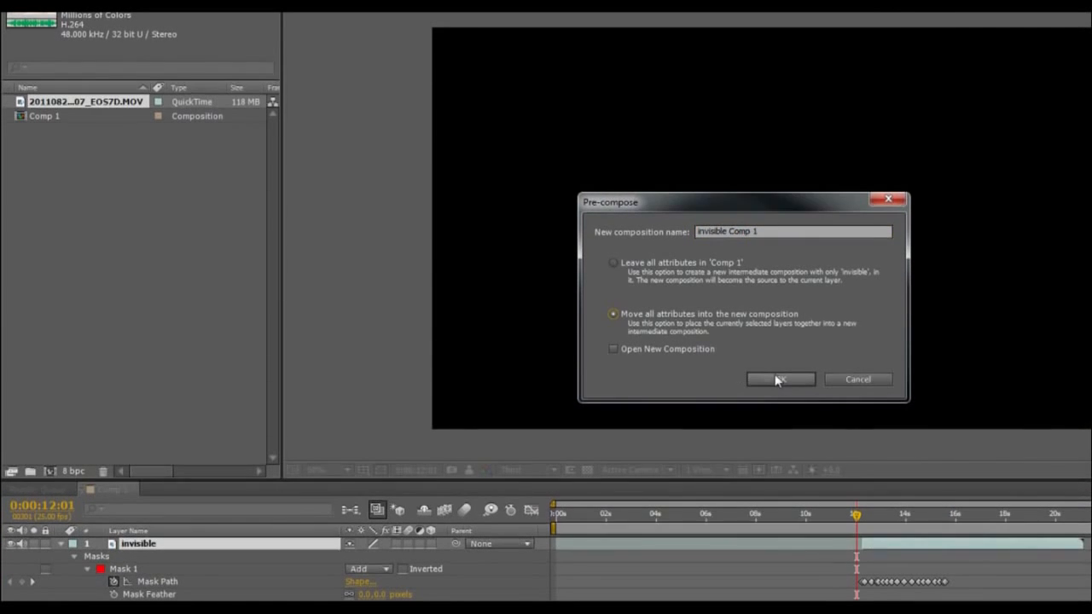
left_click(777, 381)
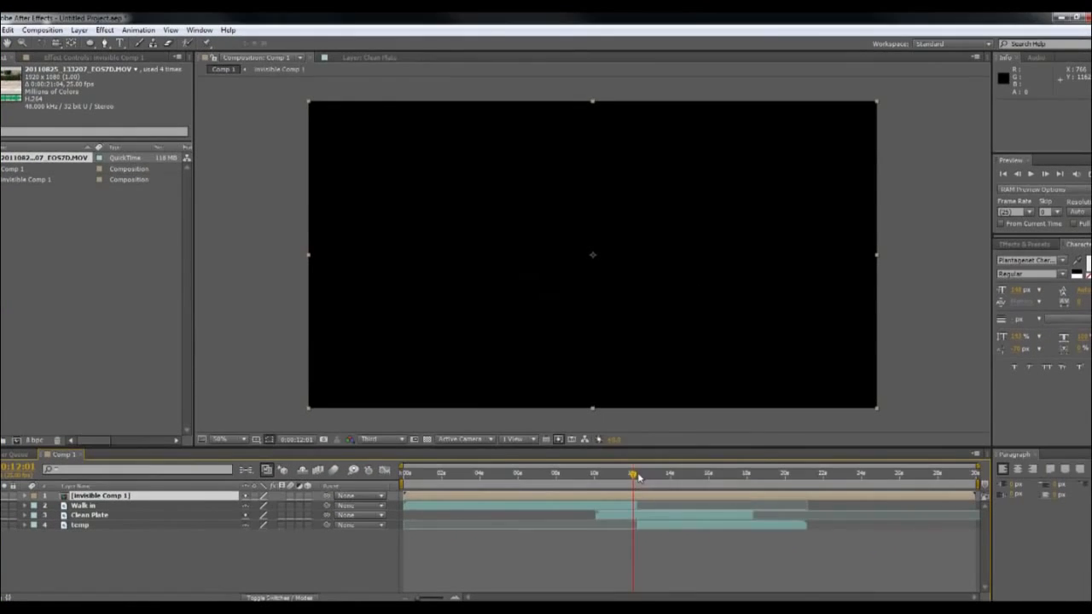
Scrub Comp 1 between about 0:00:11:15 and 0:00:13:01 to examine the change from the Walk in footage to the masked cloak.
mouse_move(634, 476)
left_mouse_down()
mouse_move(610, 476)
mouse_move(670, 480)
mouse_move(644, 478)
left_mouse_up()
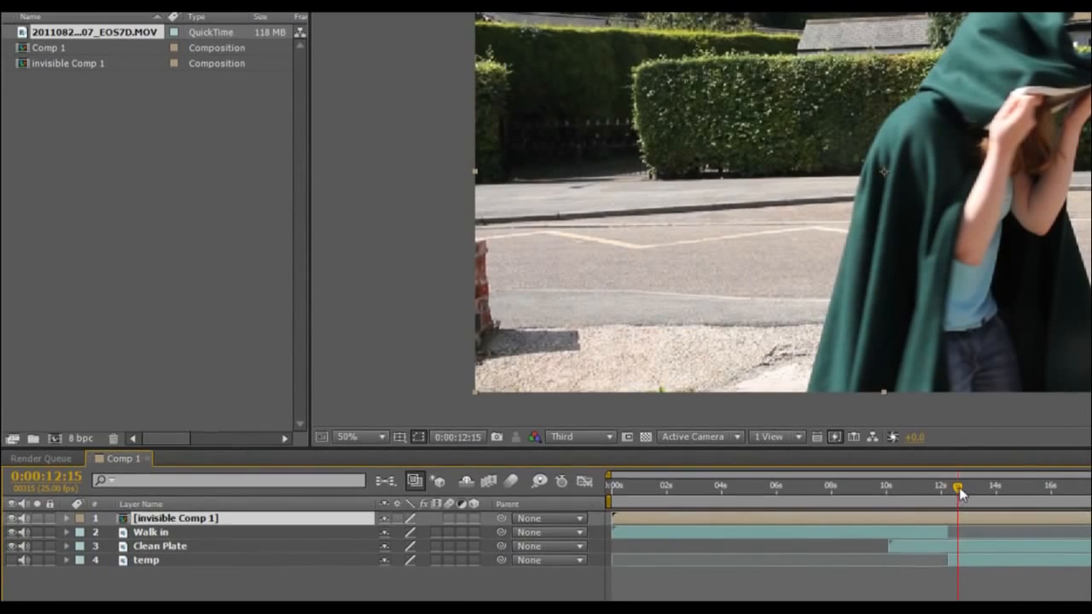
left_click_drag(958, 489, 931, 491)
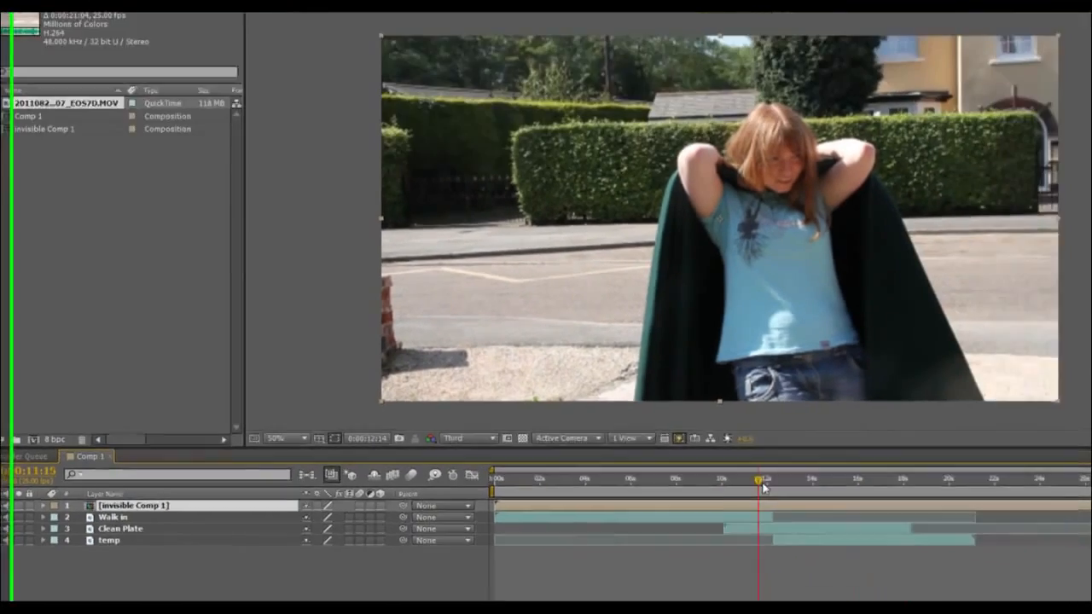
left_click_drag(763, 488, 787, 487)
left_click_drag(654, 479, 652, 480)
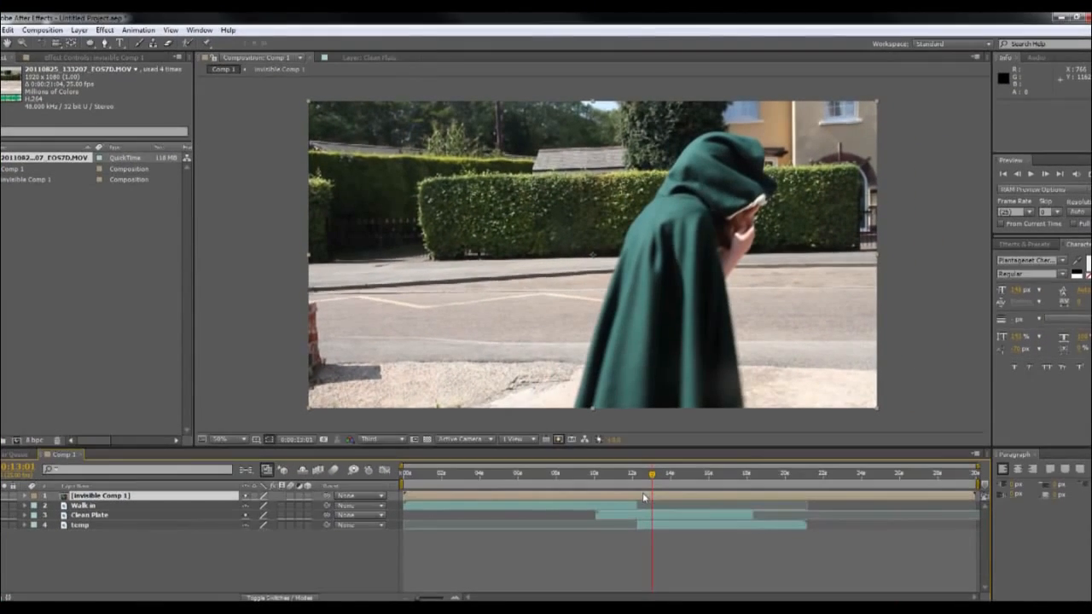
Find the Displacement Map effect by searching for "displ" and apply it to the Clean Plate layer.
left_click(96, 516)
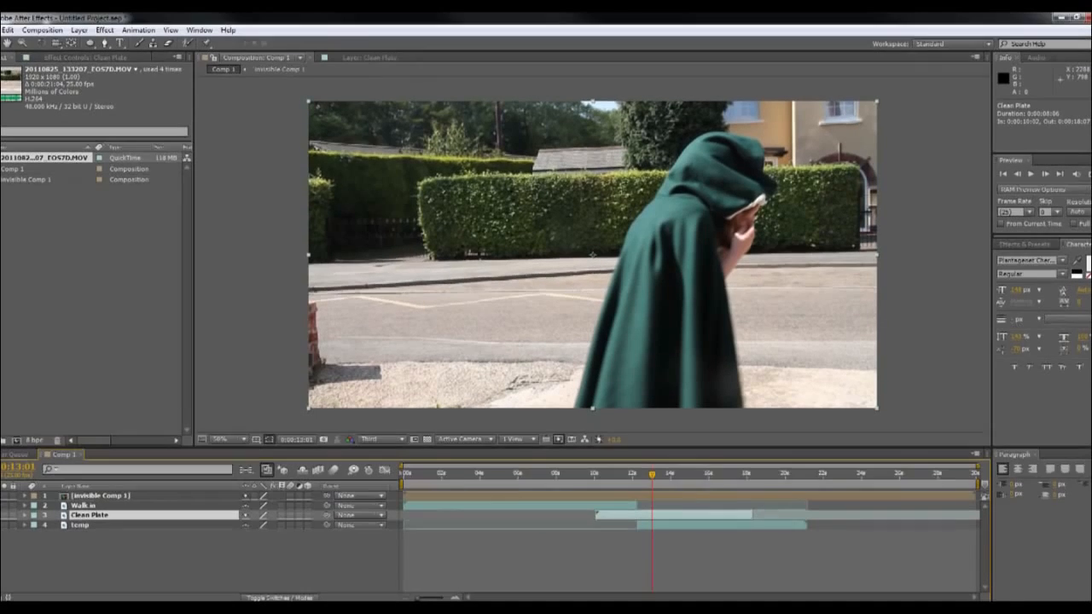
left_click(1027, 245)
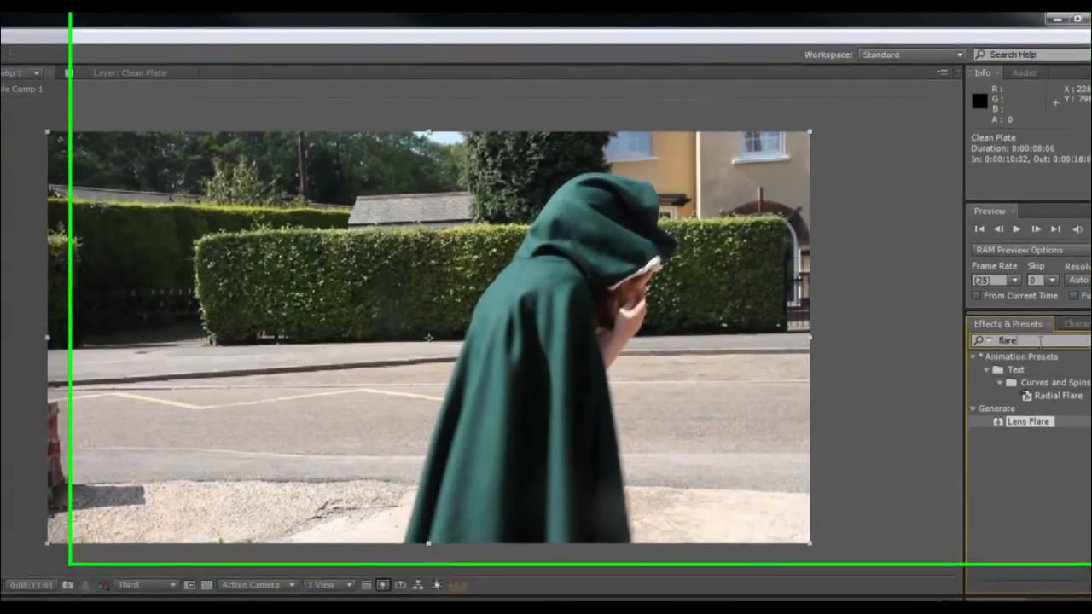
left_click(1041, 341)
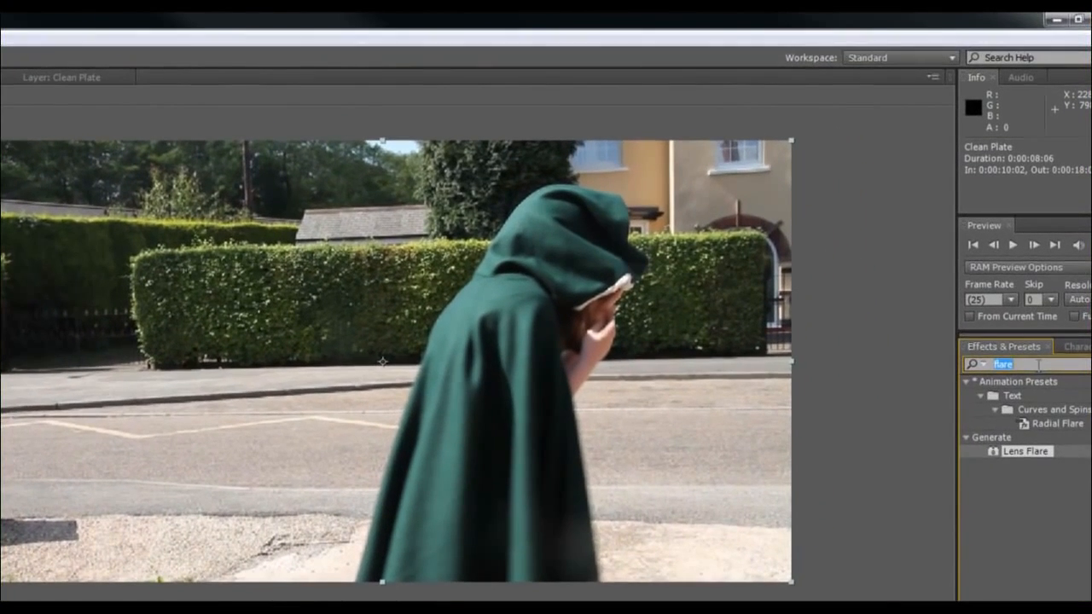
key("BackSpace")
key("BackSpace")
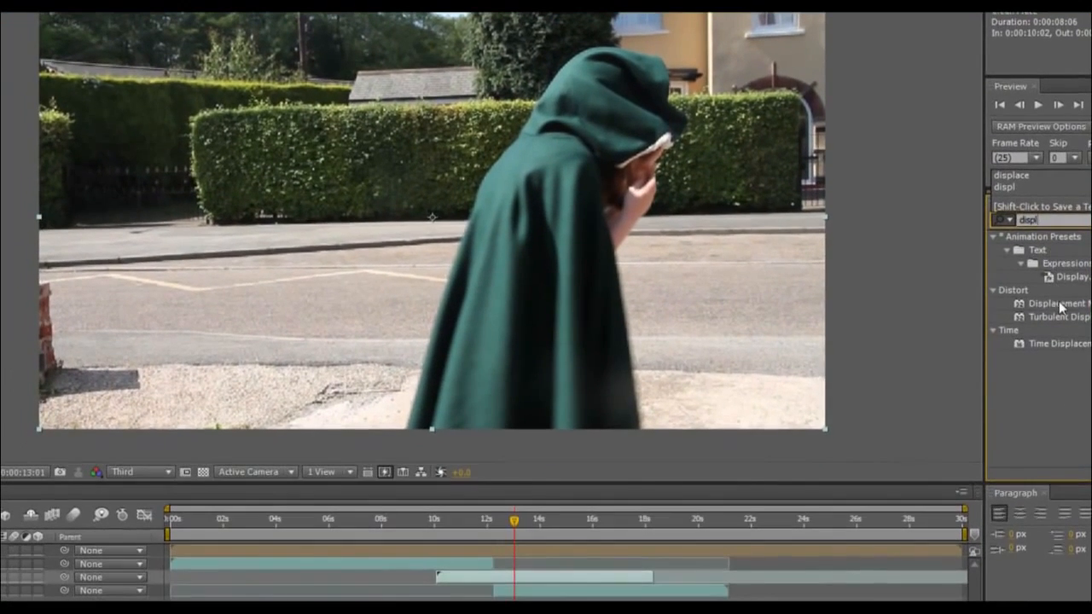
left_click(1061, 306)
left_click_drag(1061, 305, 570, 576)
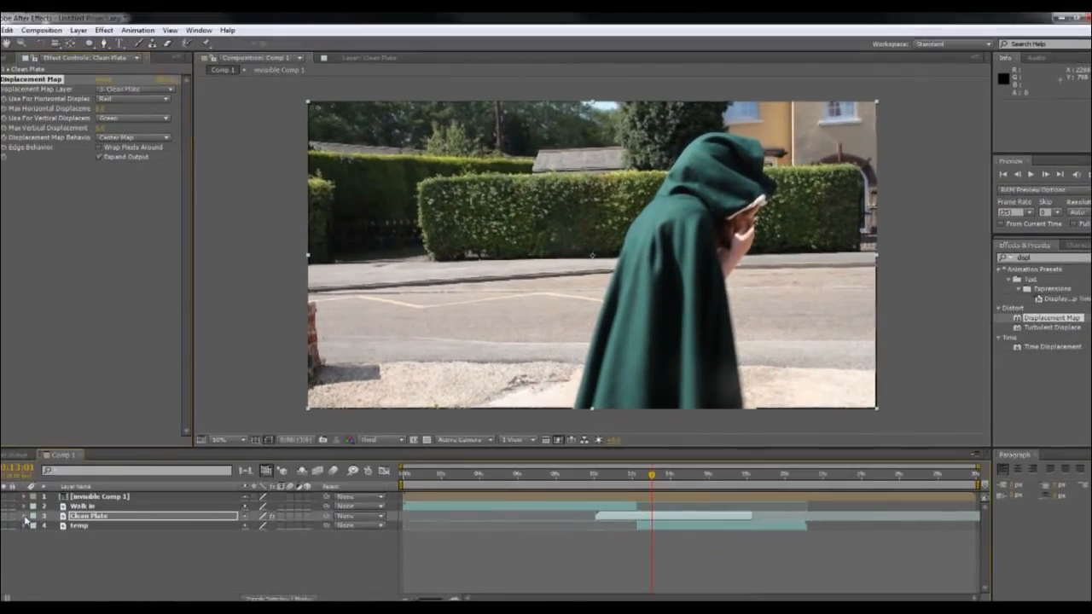
Expose the Clean Plate's Displacement Map properties and set the Displacement Map Layer to invisible Comp 1.
left_click(25, 516)
left_click(35, 525)
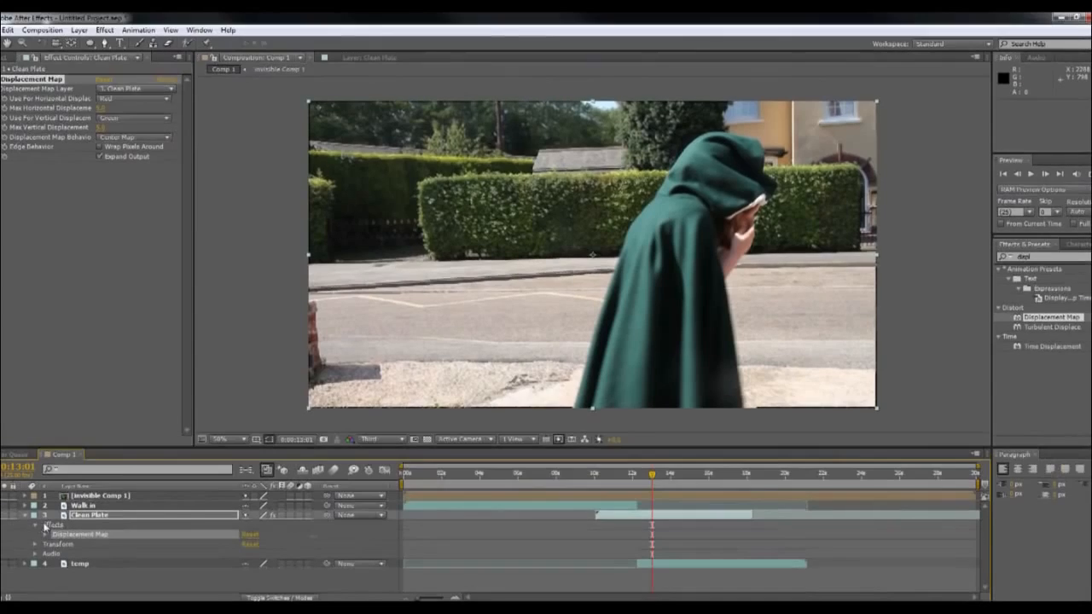
left_click(45, 535)
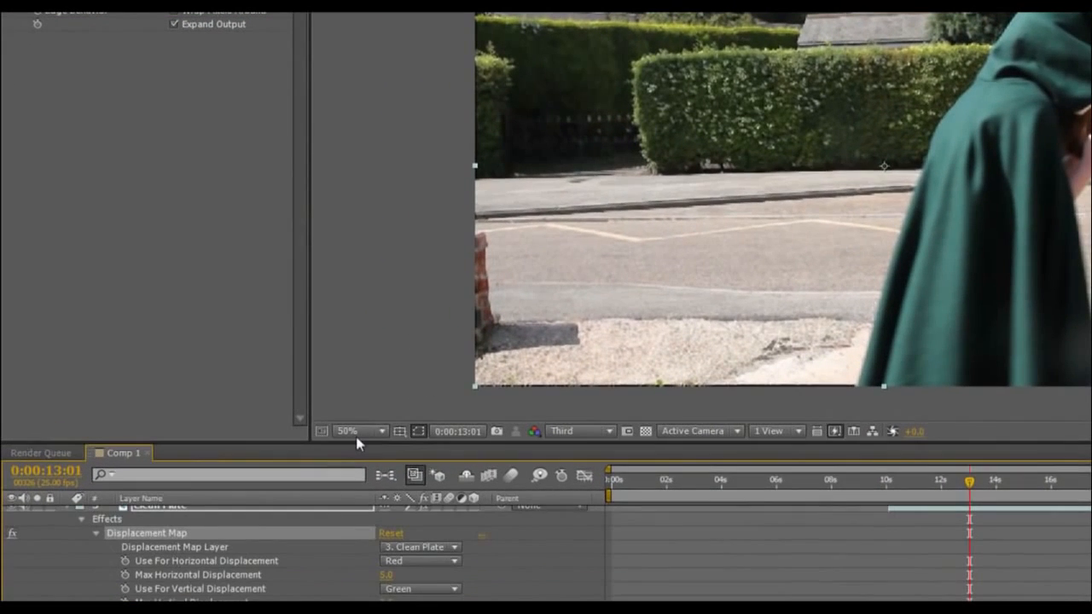
left_click_drag(356, 440, 356, 368)
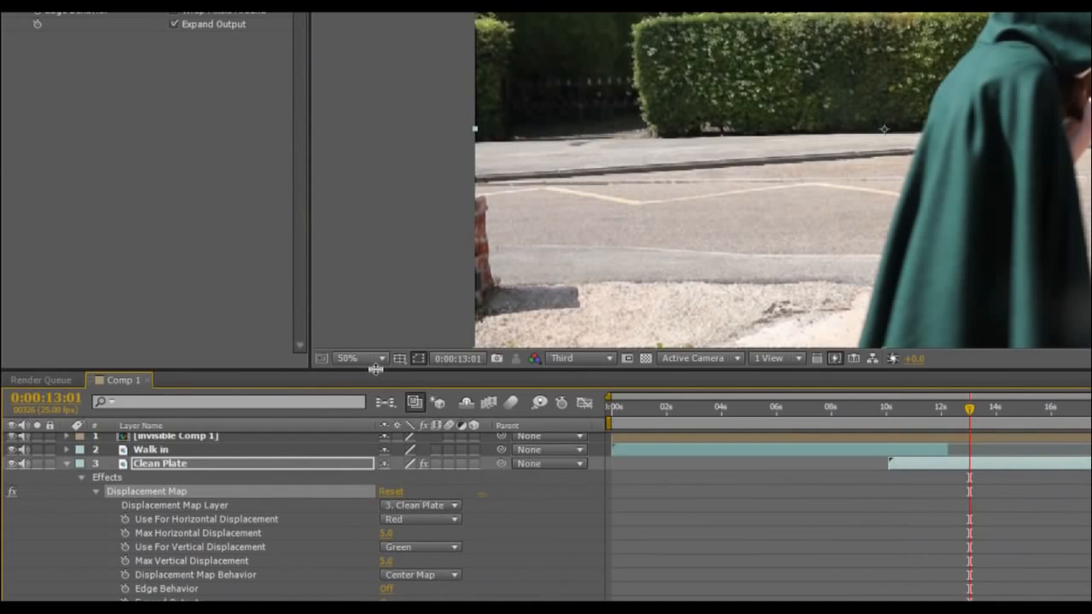
left_click(420, 505)
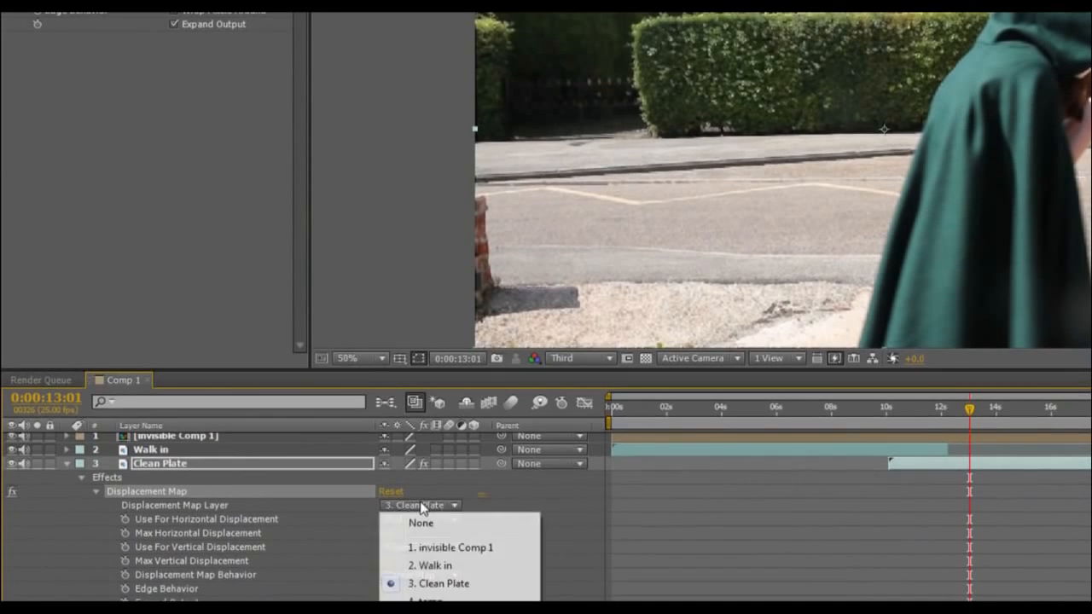
left_click(452, 549)
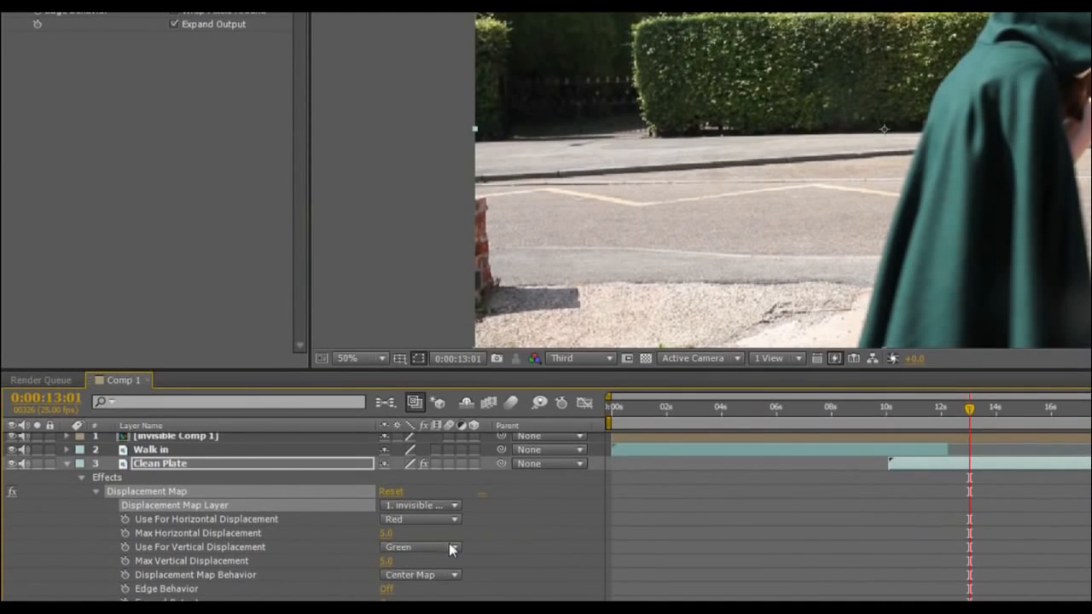
Set both horizontal and vertical displacement to use Luminance, and set the Displacement Map Behavior to stretch the map to fit.
left_click(398, 520)
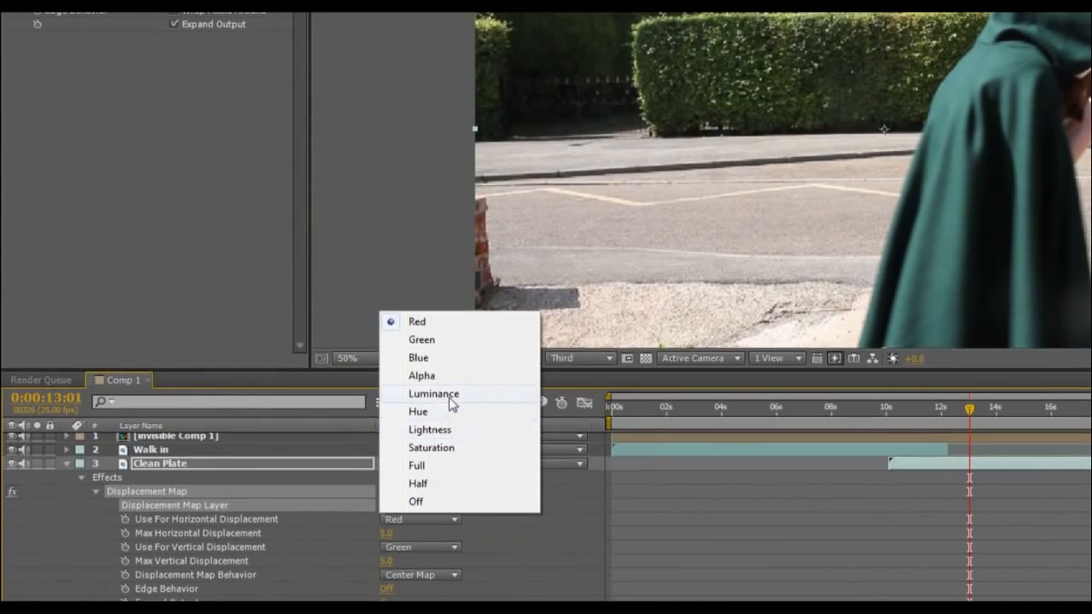
left_click(451, 396)
left_click(409, 548)
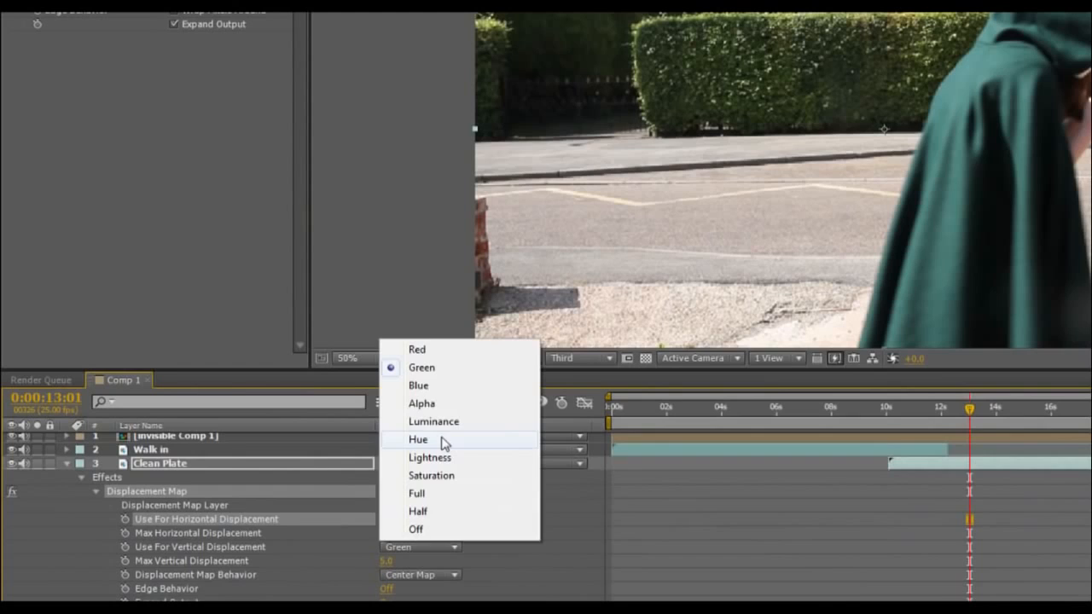
left_click(446, 423)
left_click(422, 576)
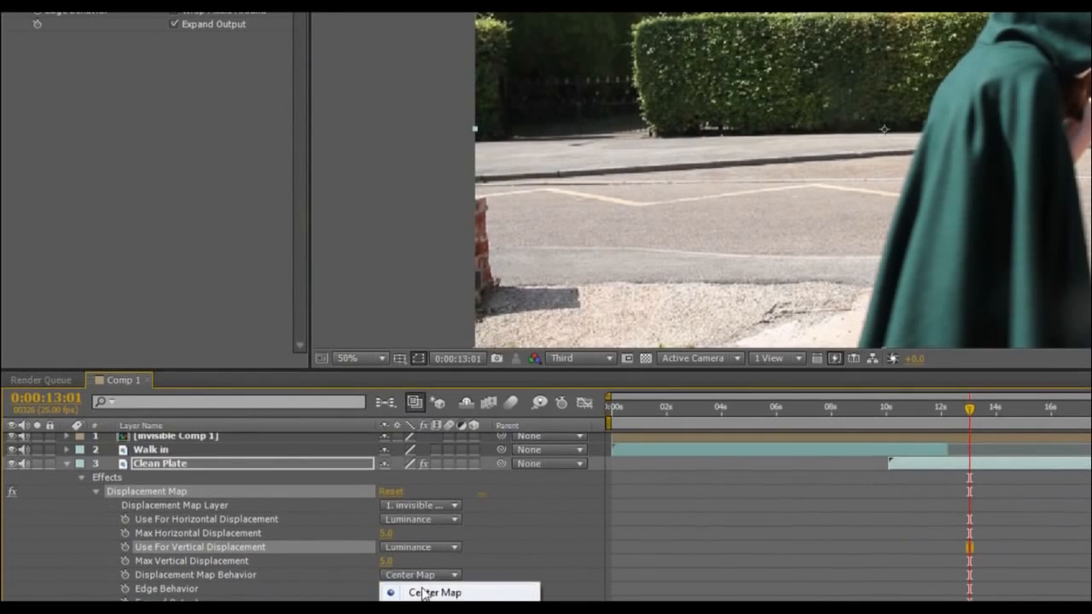
left_click(435, 607)
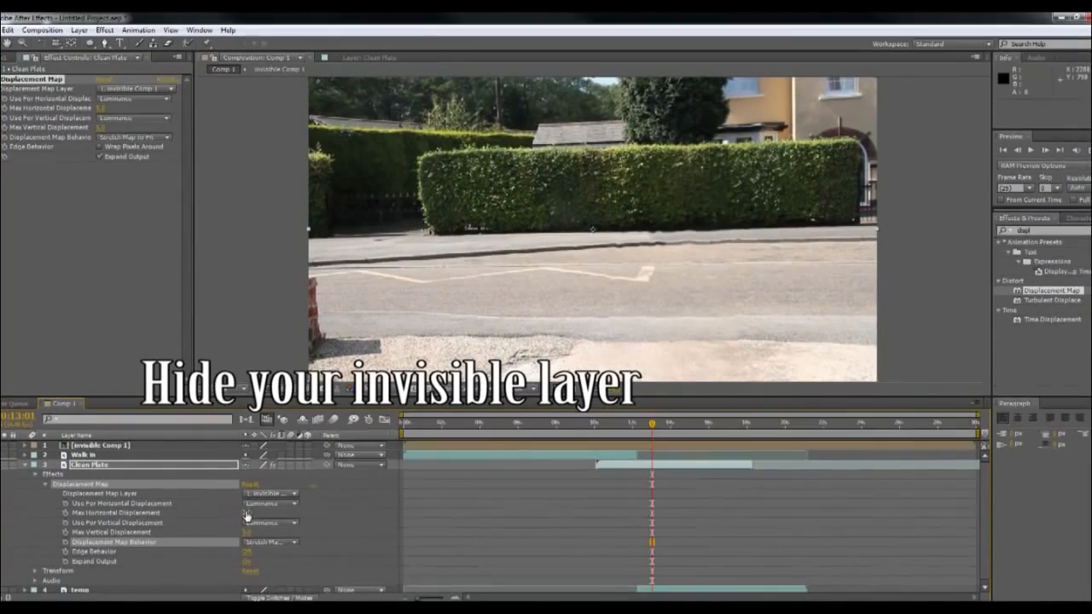
Set the Clean Plate's Max Horizontal Displacement to 38 and Max Vertical Displacement to 21.
left_click_drag(248, 514, 267, 513)
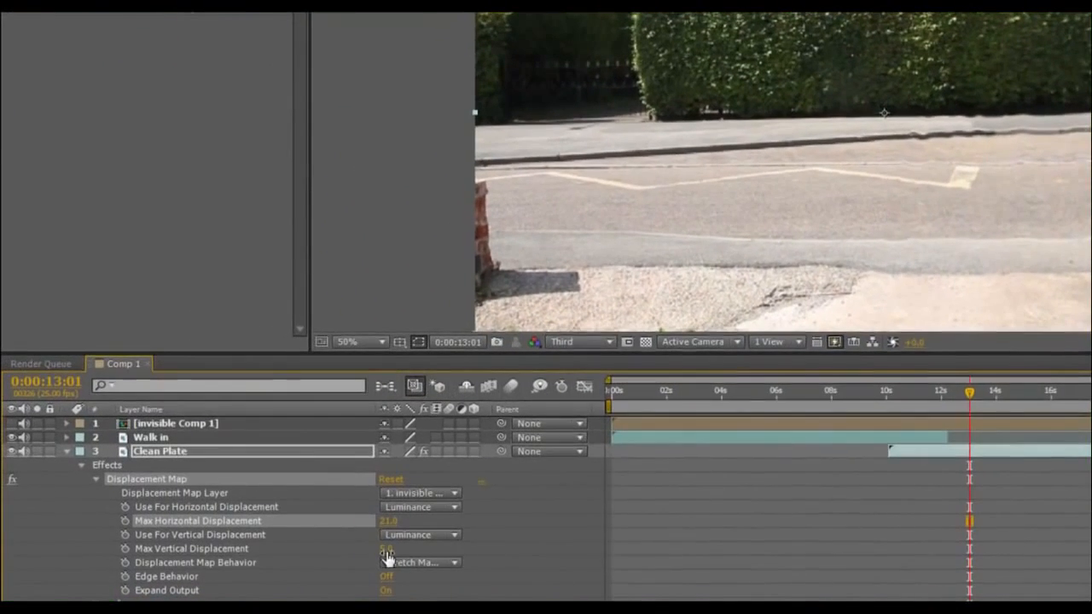
left_click(250, 532)
left_click_drag(391, 548, 407, 523)
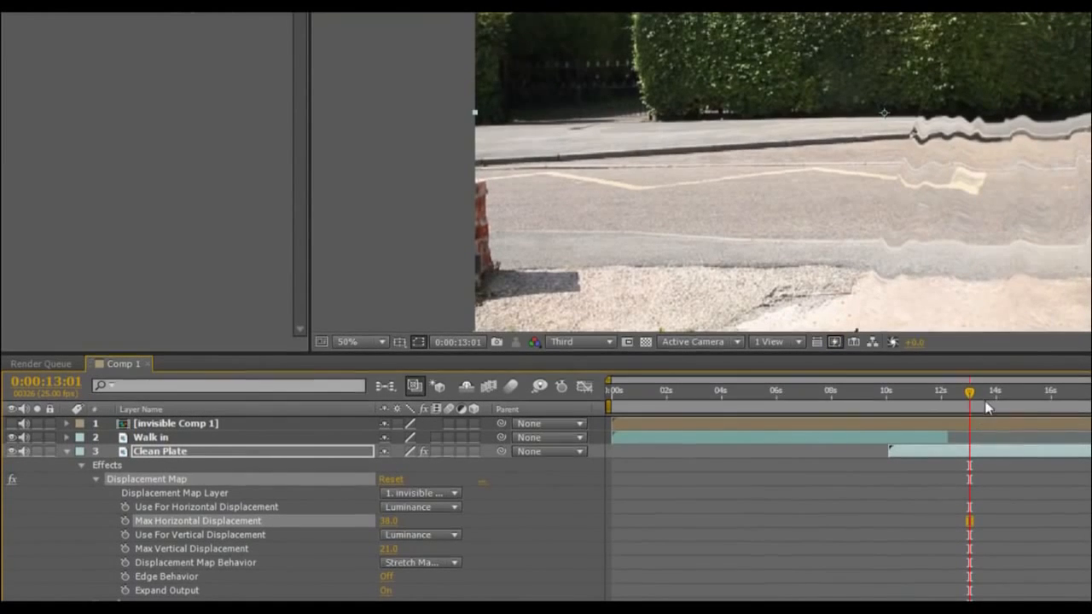
Step through Comp 1 frame by frame from about 10 to 12 seconds, and play the displacement effect to examine it.
left_click_drag(970, 397, 895, 403)
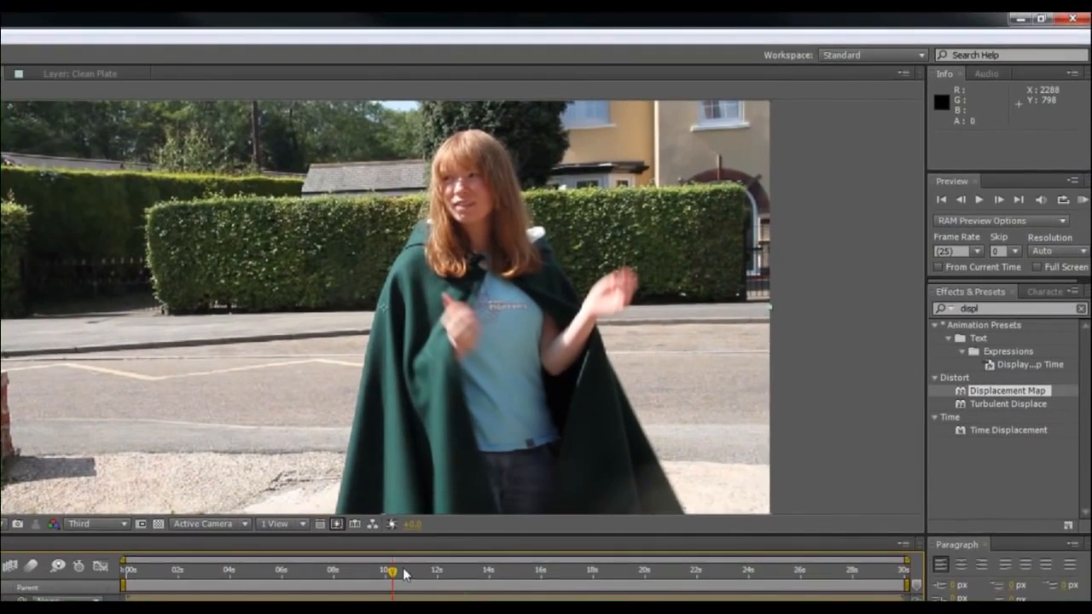
left_click(1000, 199)
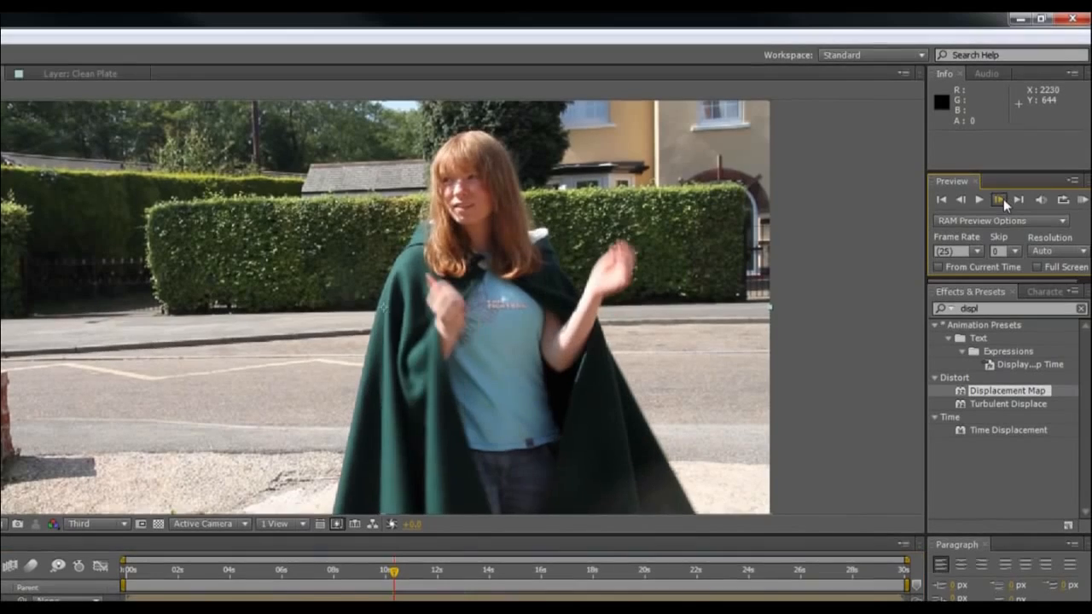
left_click(1000, 199)
left_click(1004, 200)
left_click(1003, 200)
left_click(1004, 199)
left_click(1004, 200)
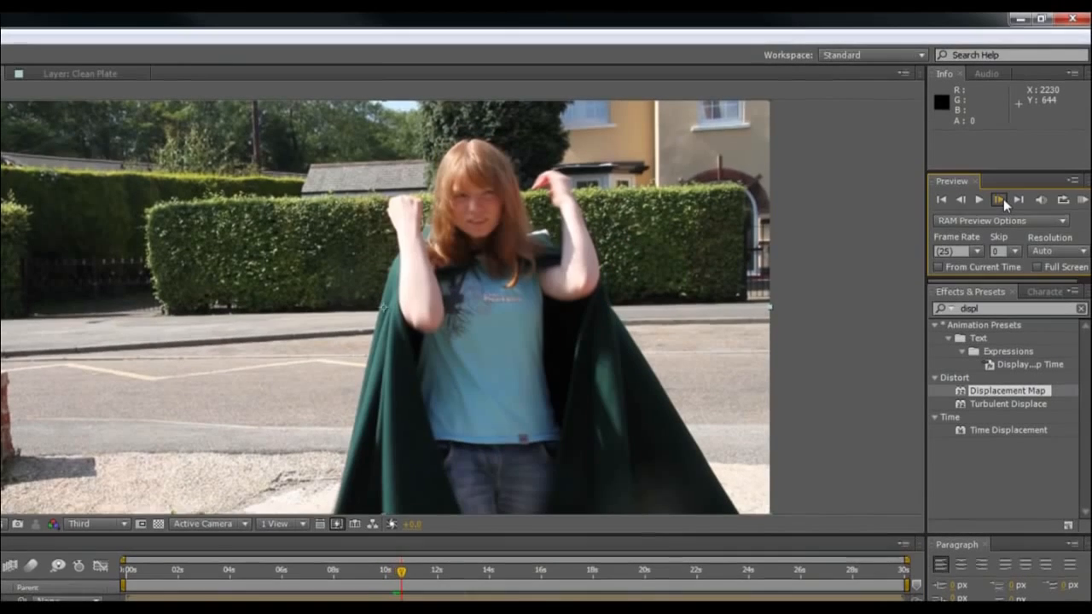
left_click(1003, 199)
left_click(1003, 199)
left_click(1003, 200)
left_click(1004, 199)
left_click(1003, 200)
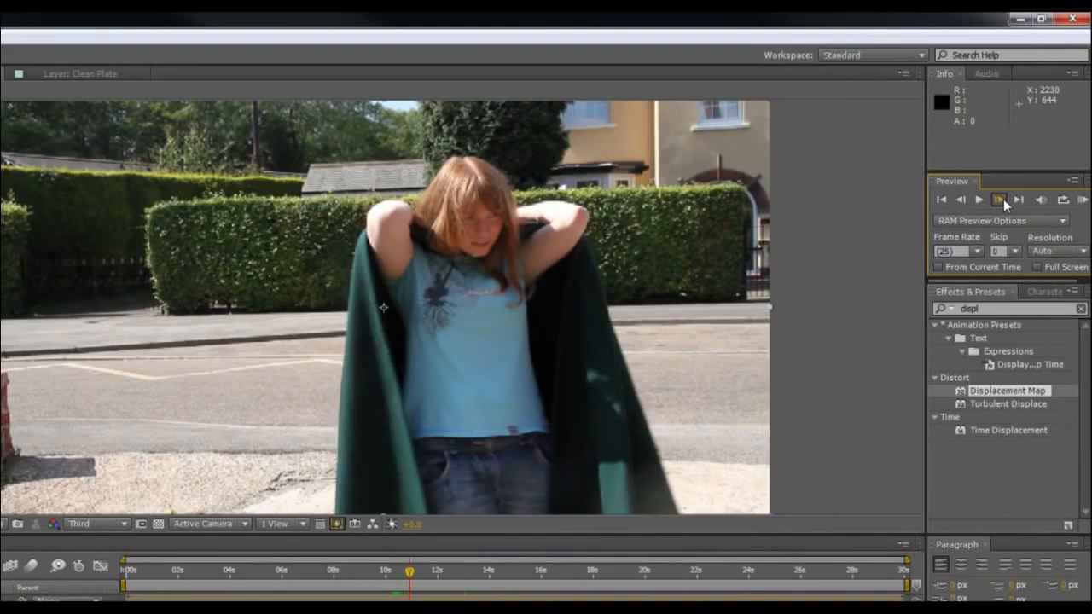
left_click(1004, 200)
left_click(1004, 200)
left_click(1003, 199)
left_click(1004, 200)
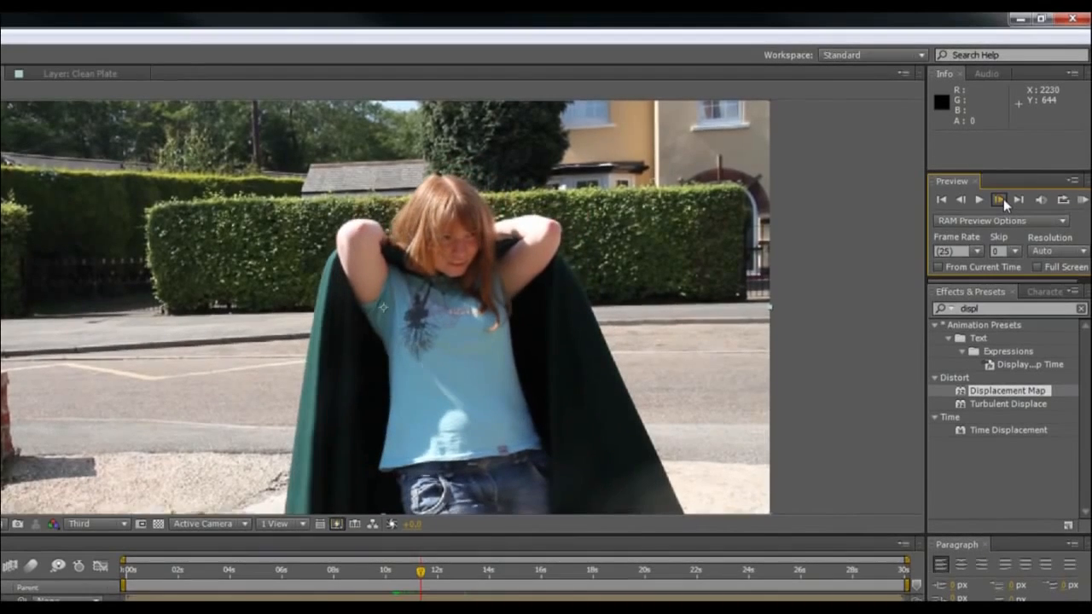
left_click(1003, 200)
left_click(1004, 199)
left_click(1004, 199)
left_click(1004, 199)
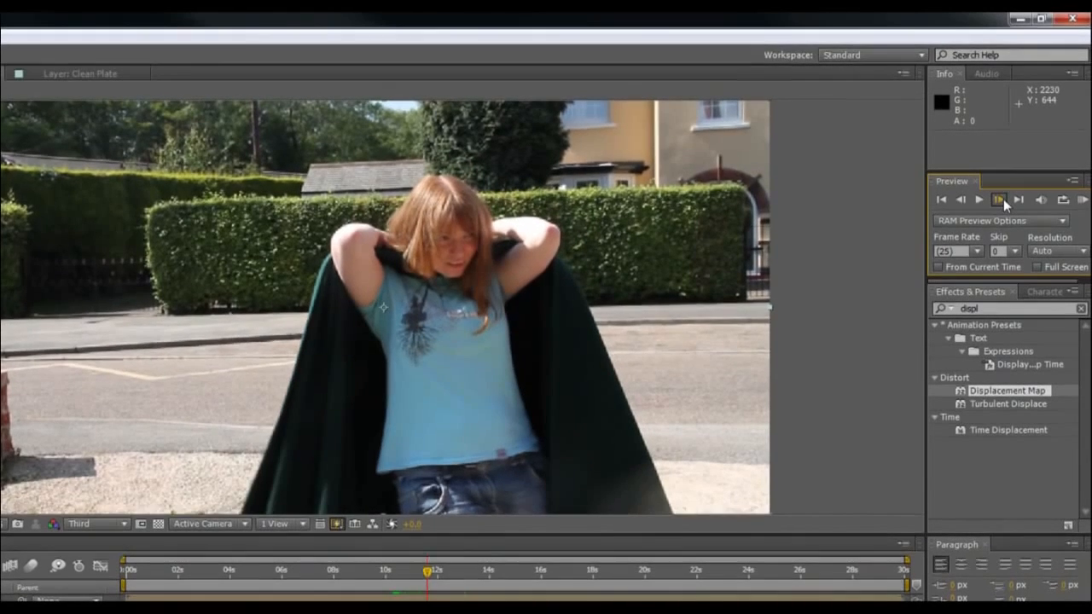
left_click(1003, 200)
left_click(1003, 200)
left_click(1003, 199)
left_click(1004, 200)
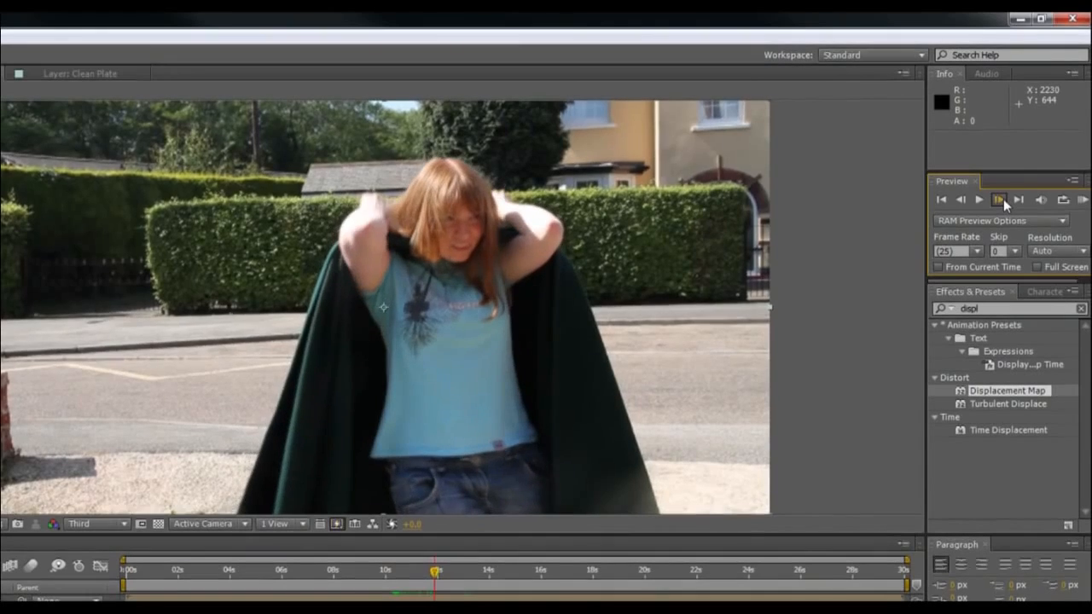
left_click(1003, 199)
left_click(1004, 200)
left_click(1004, 200)
left_click(1003, 200)
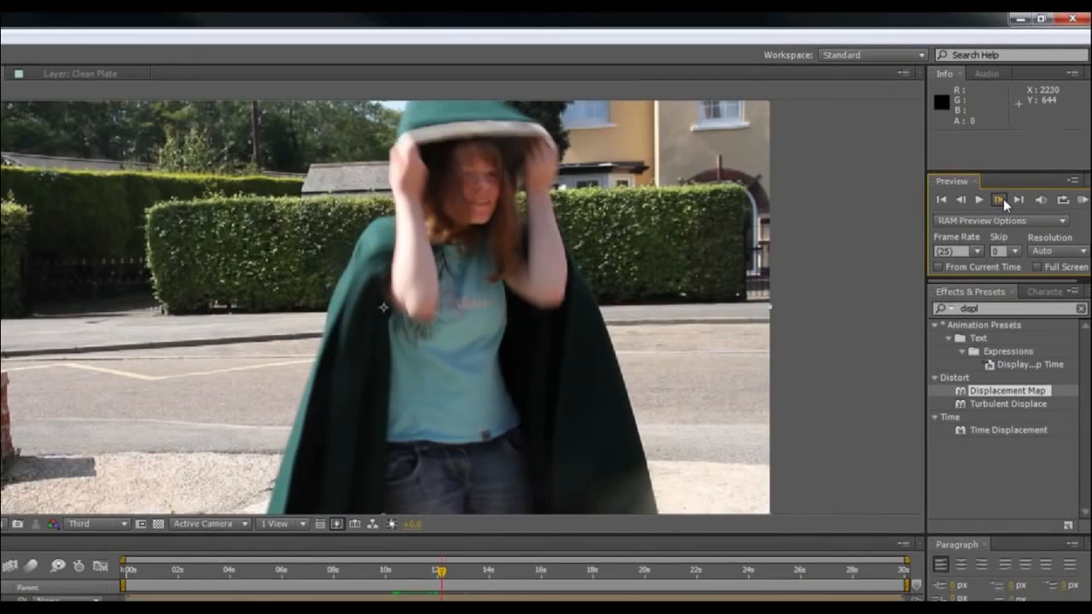
left_click(1003, 199)
left_click(1004, 199)
left_click(1003, 199)
left_click(1003, 199)
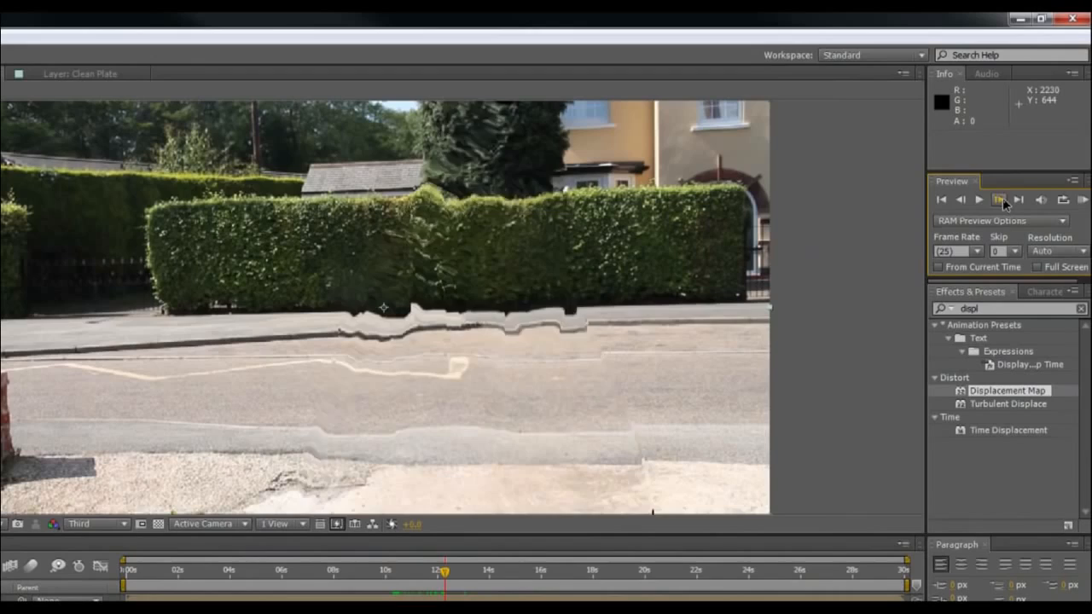
left_click(985, 199)
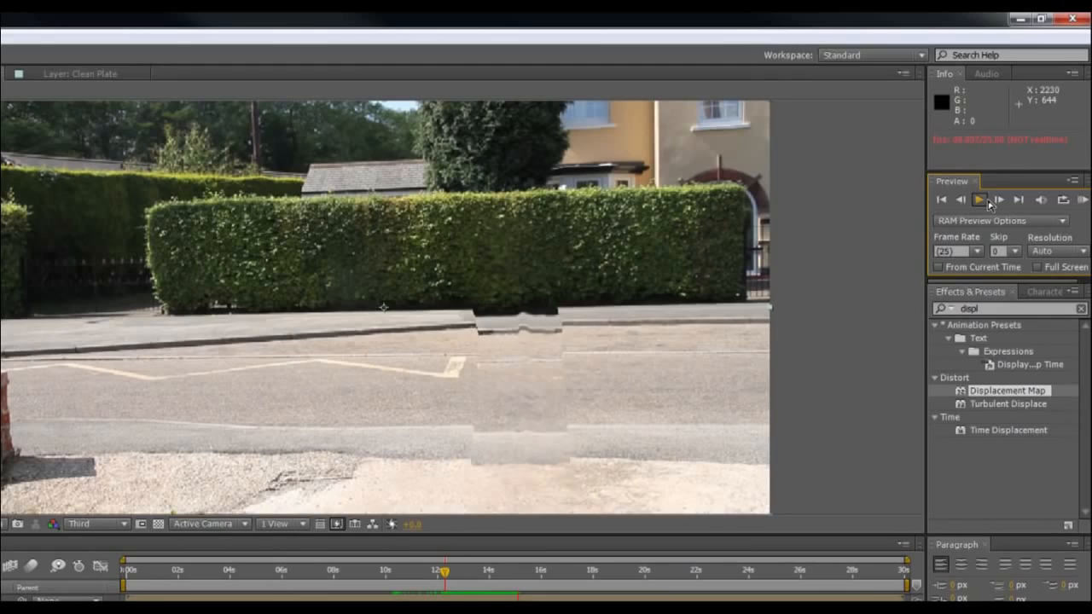
left_click(988, 200)
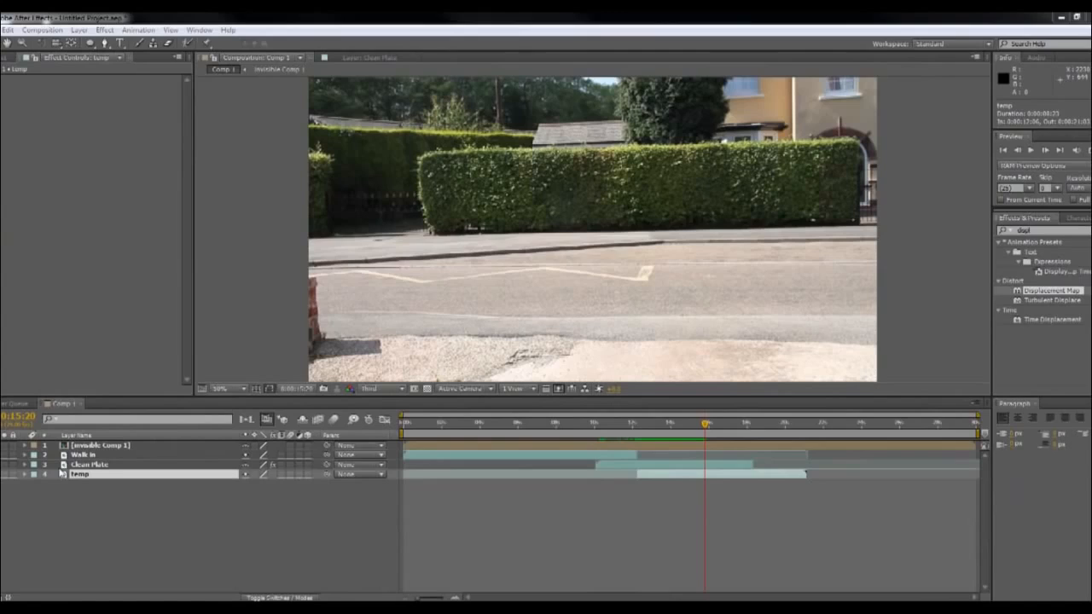
Move the temp layer above Walk in and go to its first frame at 0:00:12:06.
left_click_drag(62, 472, 91, 456)
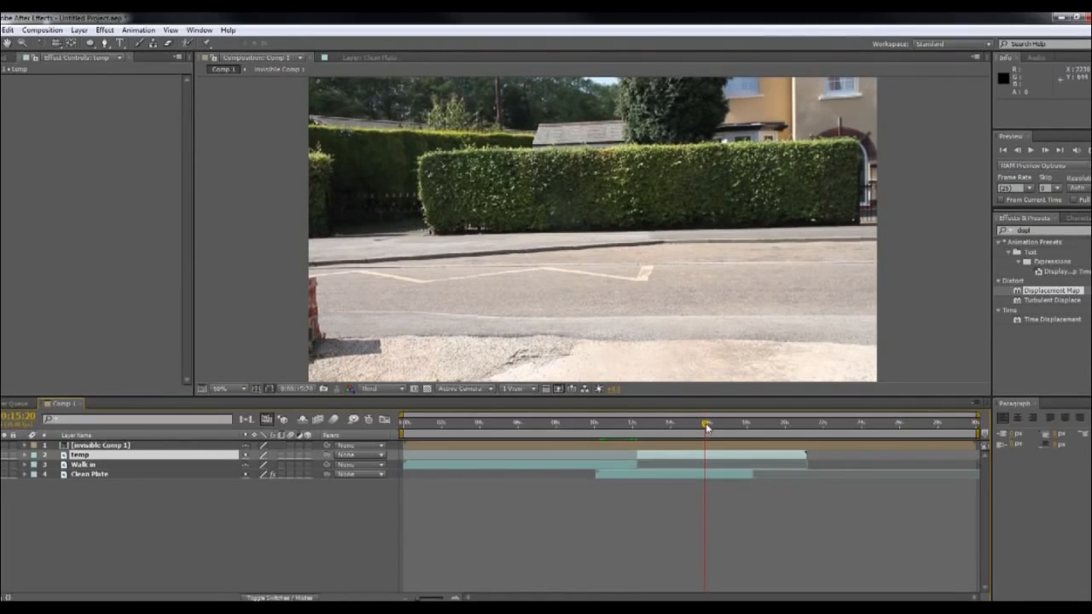
left_click_drag(707, 428, 637, 427)
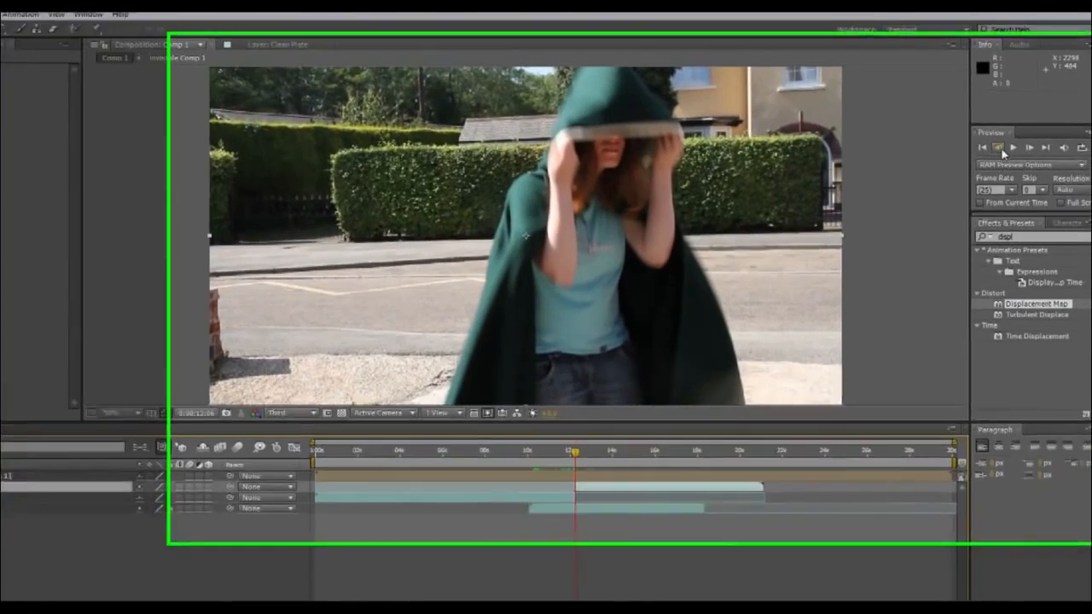
left_click(1018, 152)
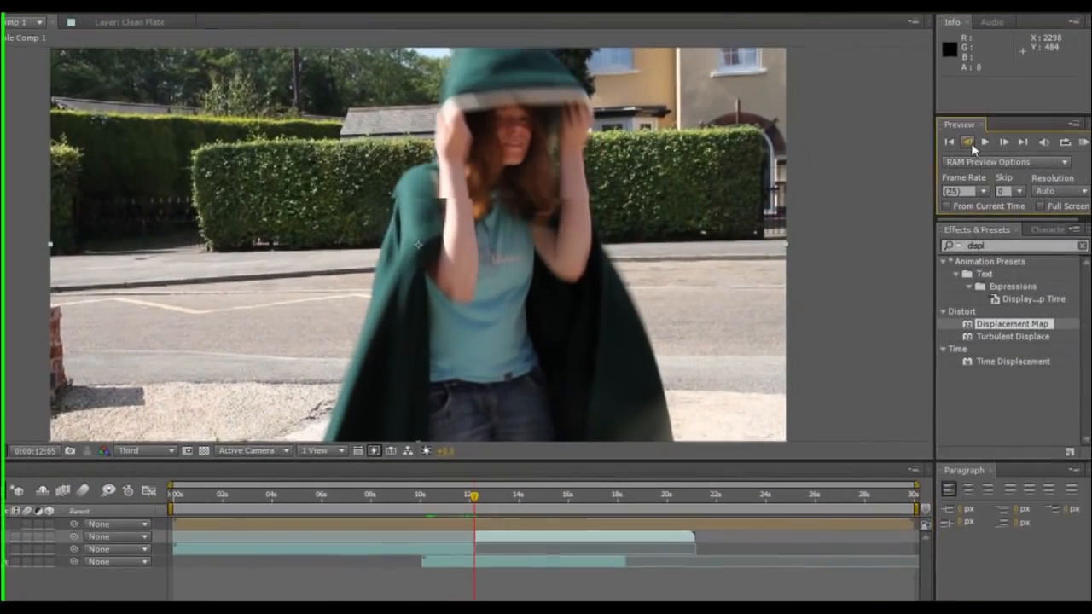
left_click(1007, 144)
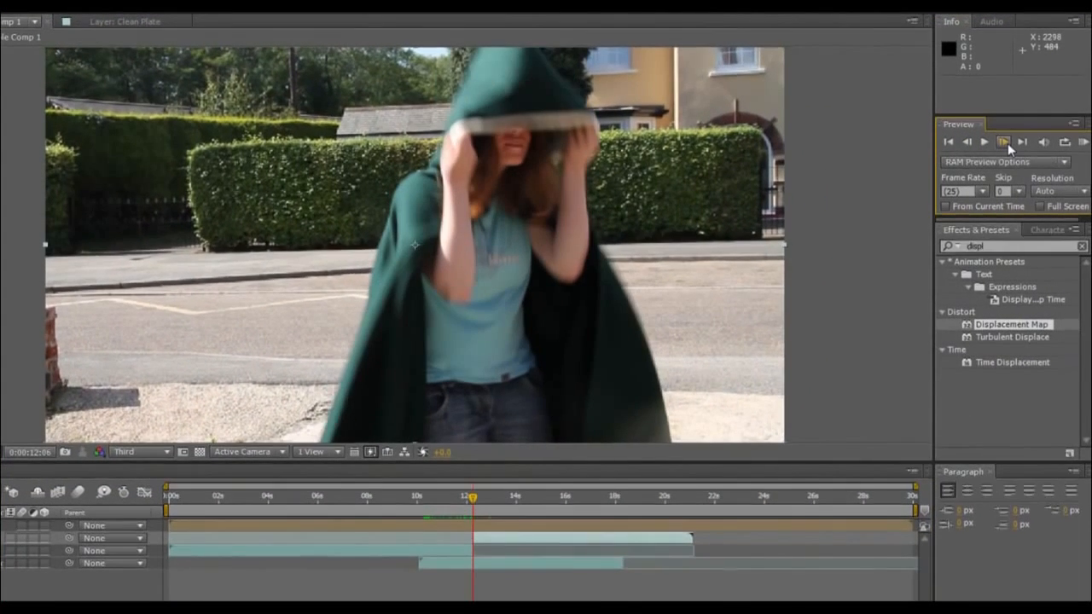
Trim the end of the temp layer to 0:00:12:13 and deselect it.
left_click(1008, 143)
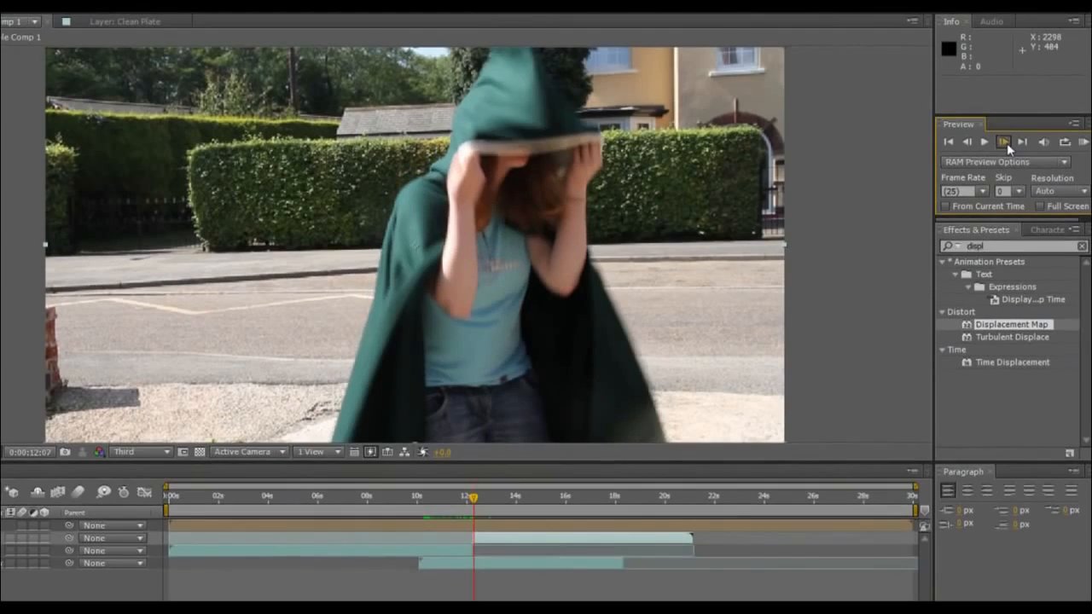
left_click(1007, 142)
left_click(1007, 142)
left_click(1007, 143)
left_click(1007, 142)
left_click(1006, 142)
left_click(1007, 142)
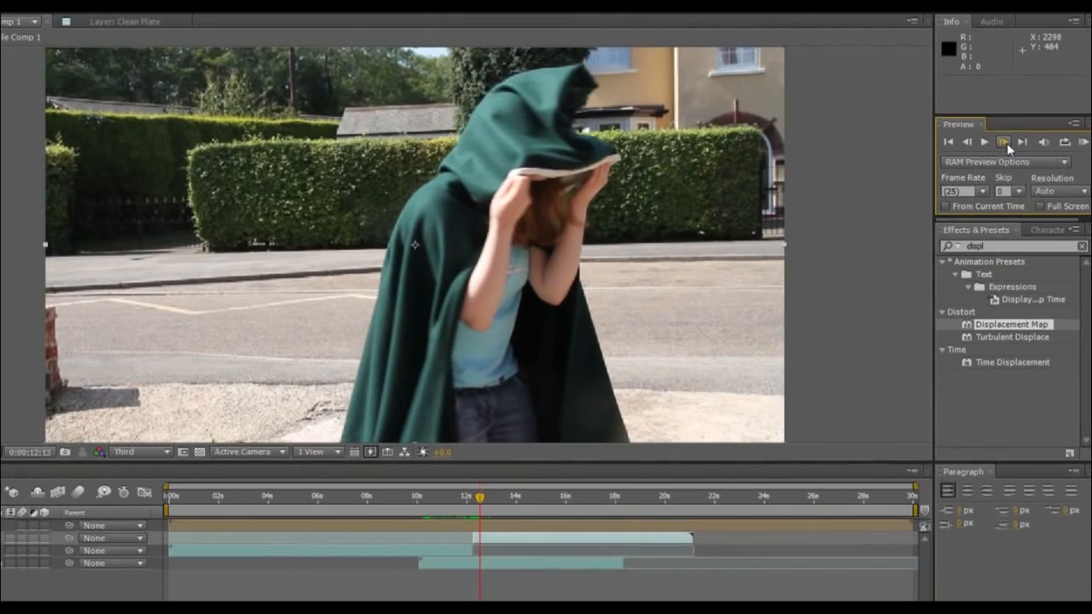
left_click_drag(691, 538, 478, 538)
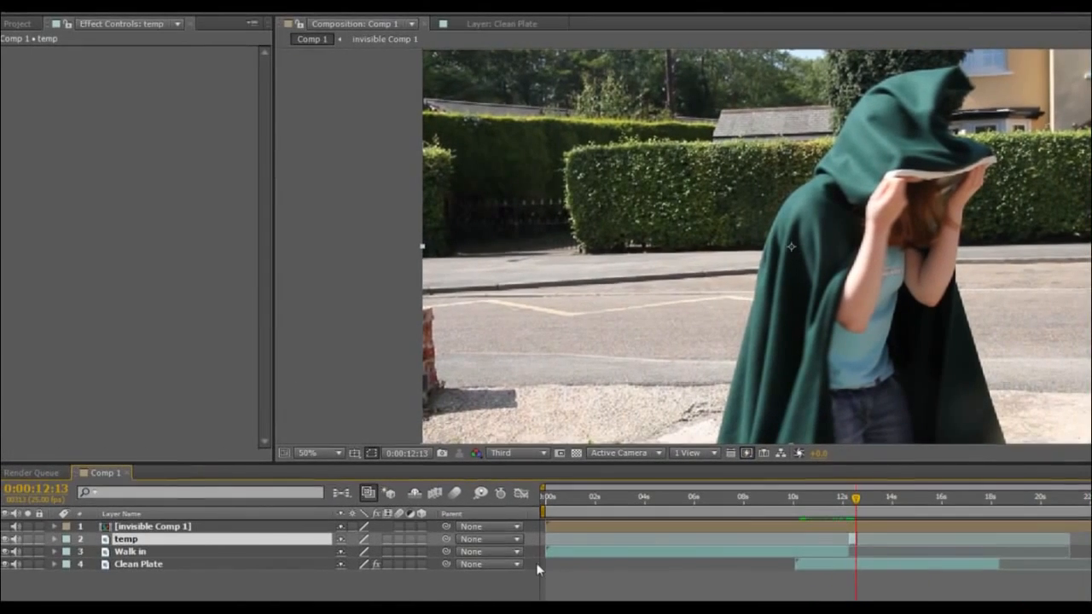
key("F2")
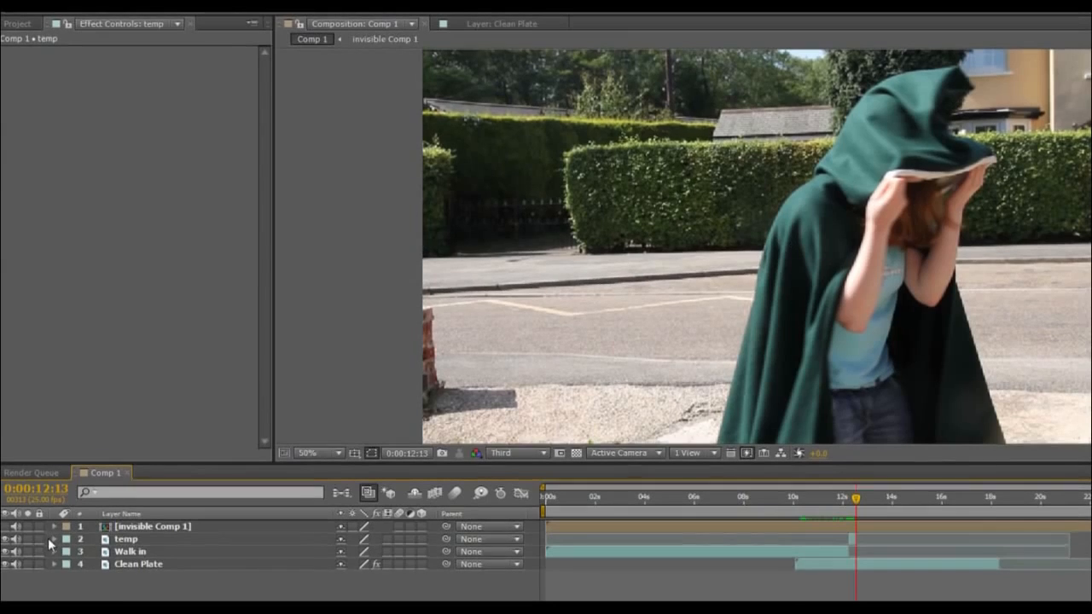
At 0:00:12:06, begin a Pen tool mask on the temp layer along the left edge of the woman's hood up to its peak.
left_click(53, 539)
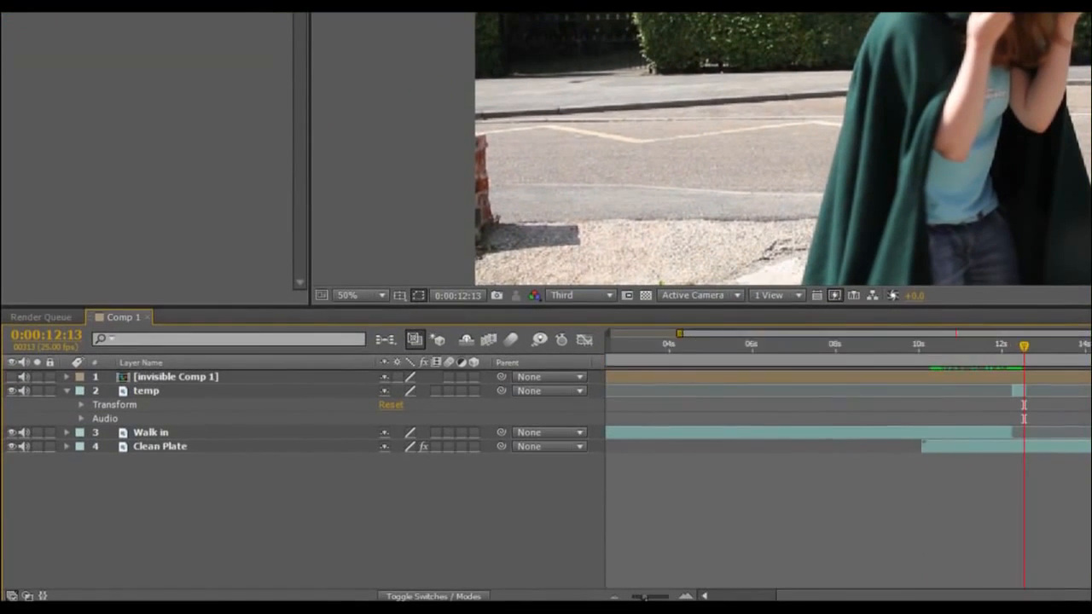
mouse_move(643, 597)
left_mouse_down()
mouse_move(667, 597)
mouse_move(652, 597)
left_mouse_up()
left_click_drag(1025, 348, 982, 359)
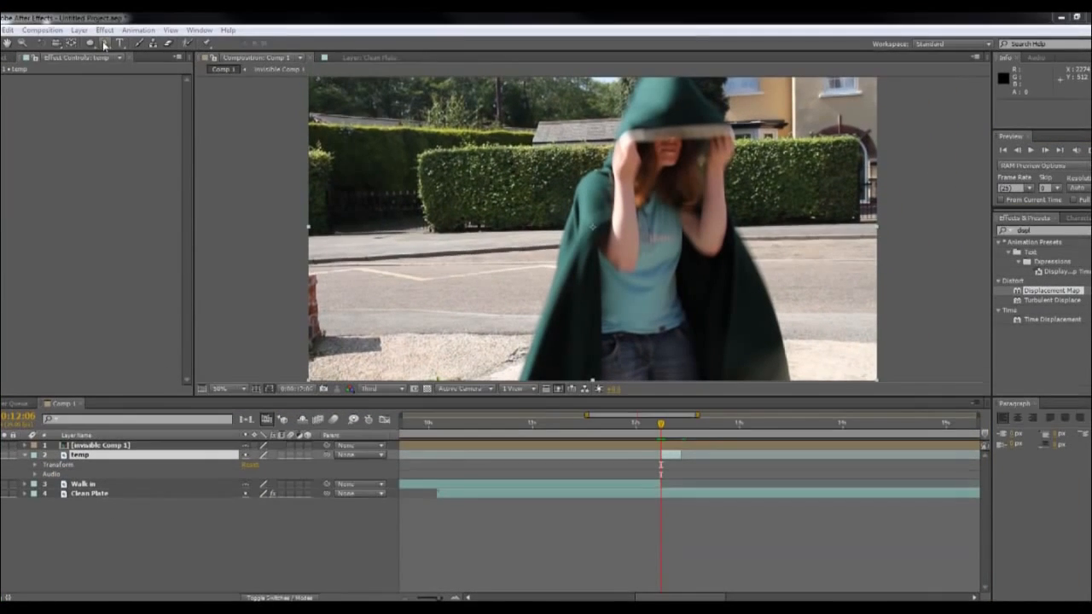
left_click(104, 44)
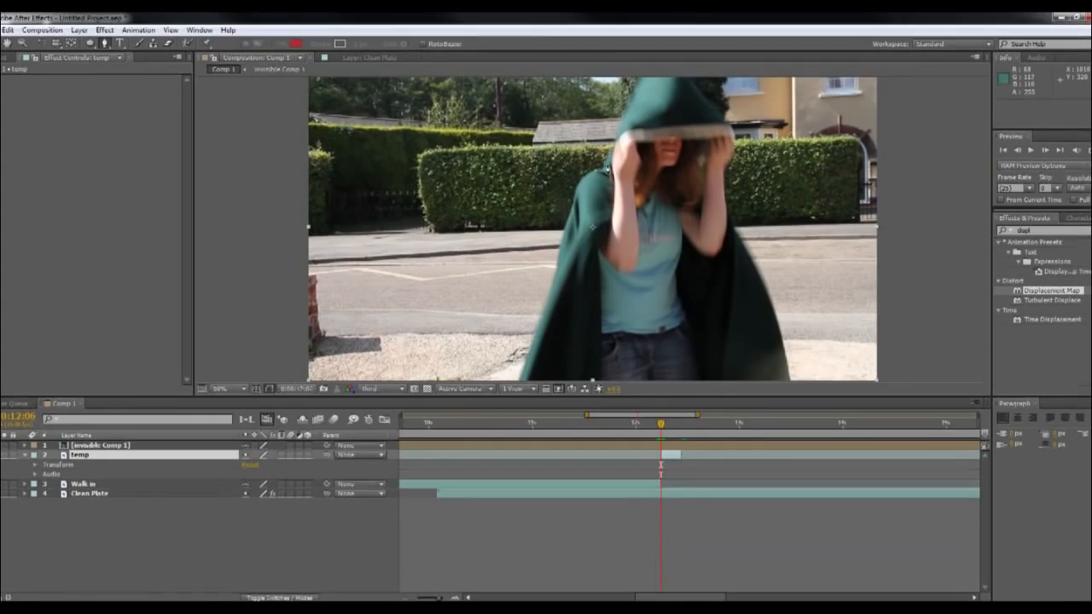
left_click(618, 137)
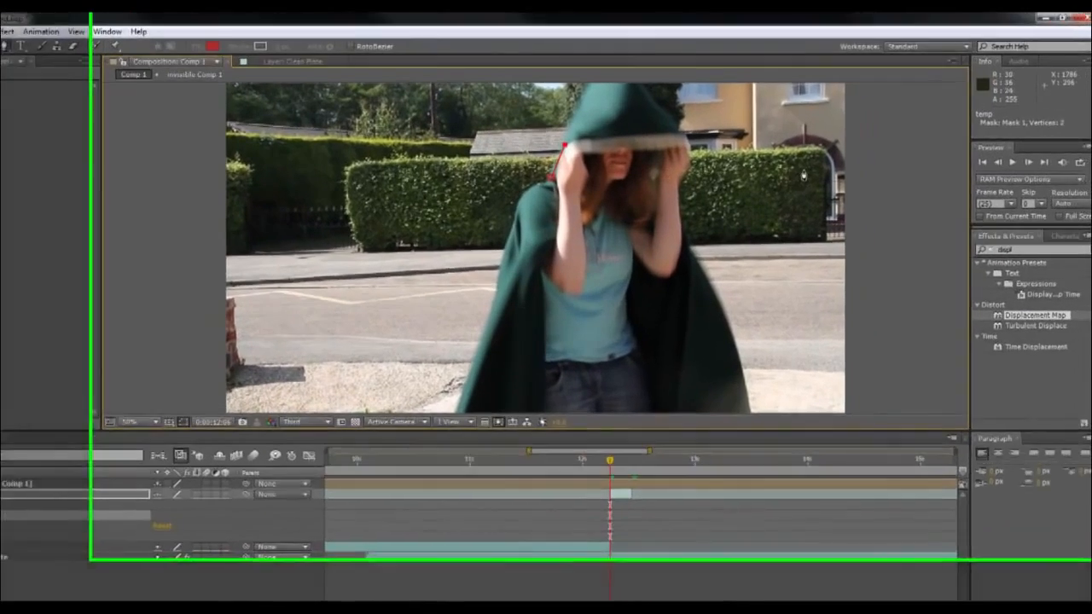
left_click_drag(565, 145, 584, 98)
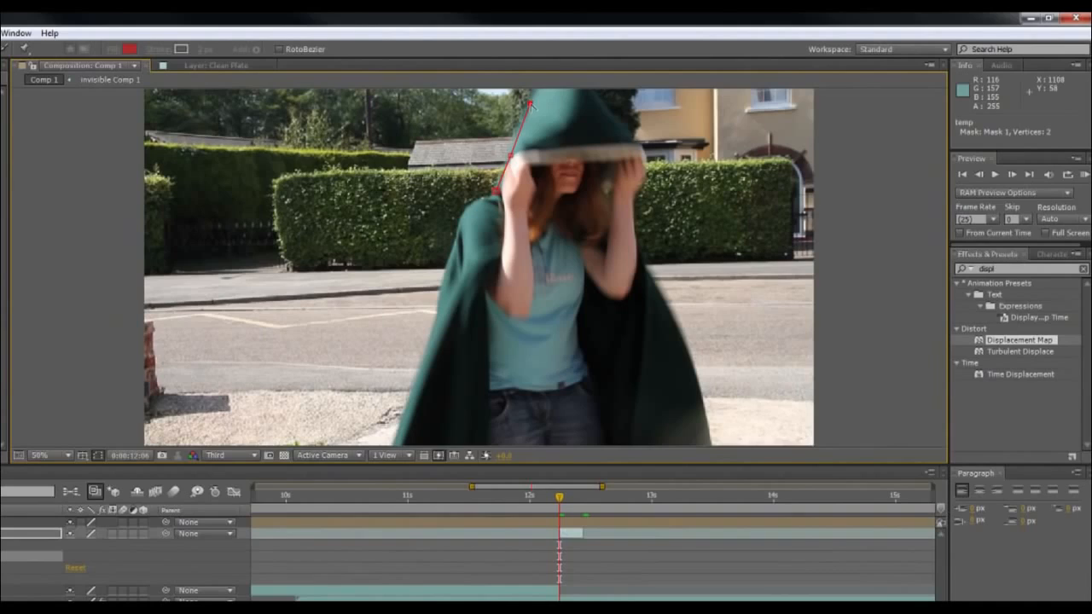
left_click(536, 91)
scroll(659, 256, "up", 2)
scroll(659, 256, "down", 4)
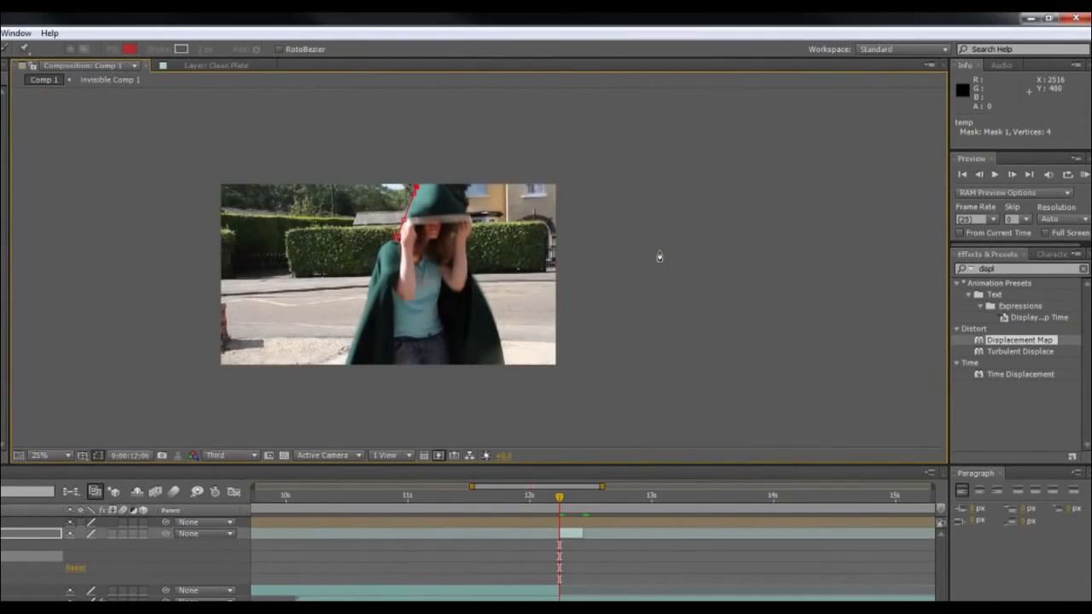
scroll(659, 256, "up", 2)
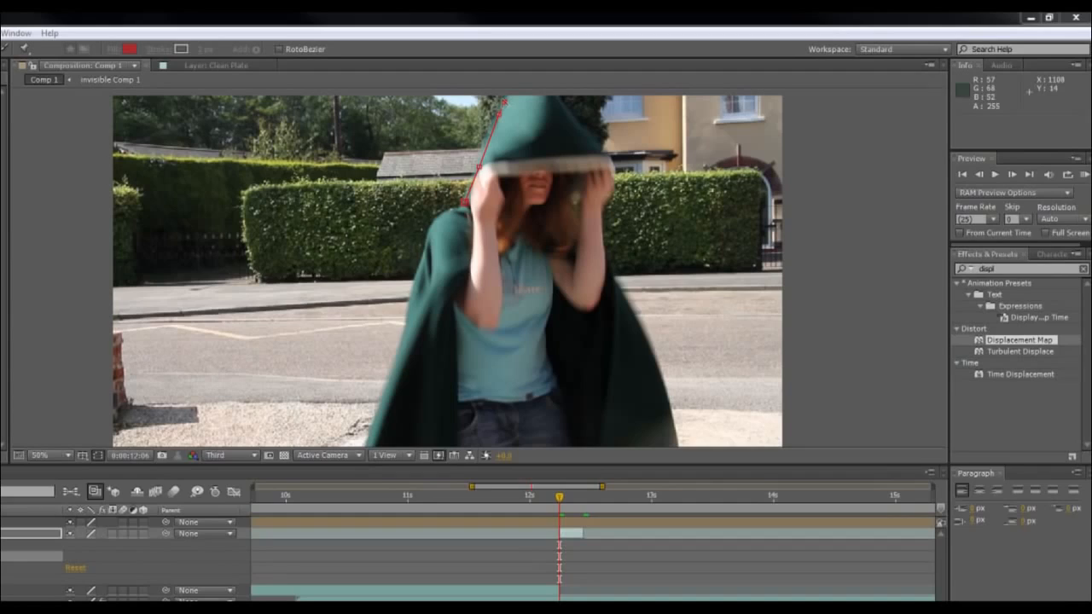
Continue the mask over the hood's top and down its right side, and close it along the brim and hands.
left_click(541, 98)
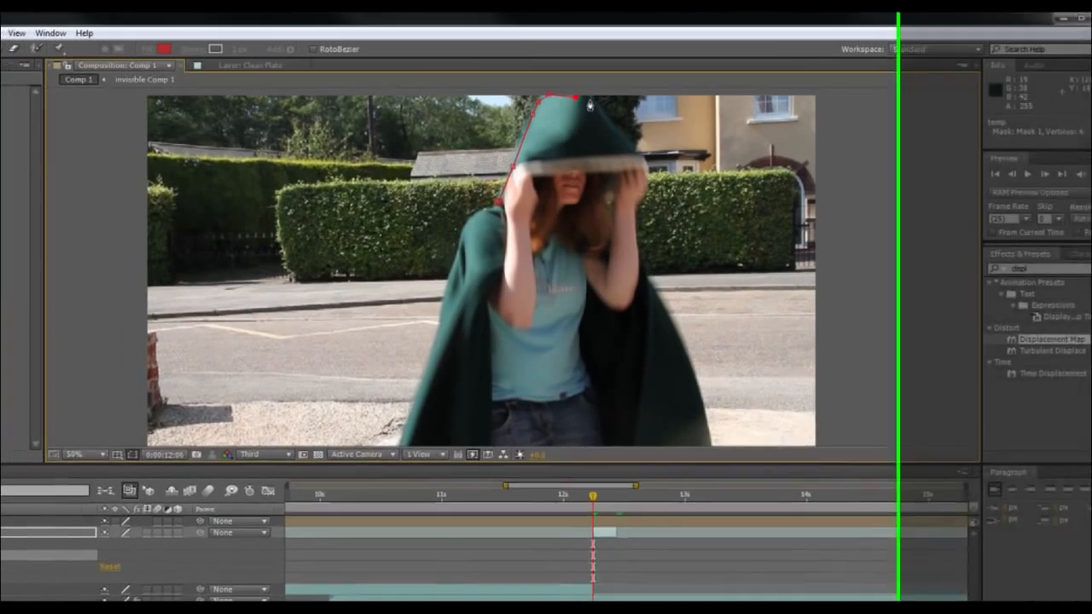
left_click(590, 103)
left_click(614, 135)
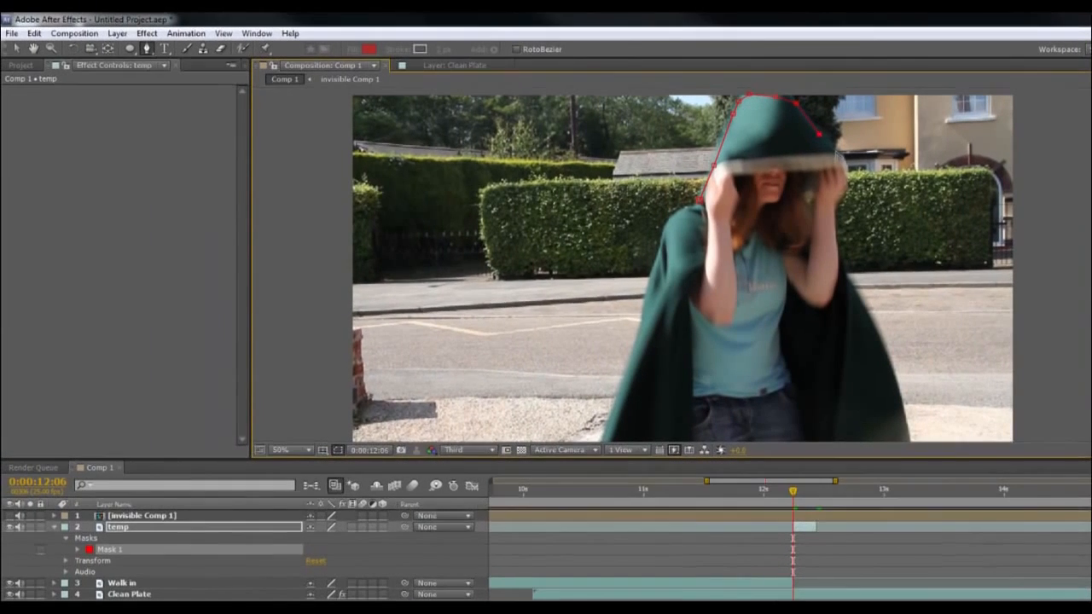
left_click(840, 160)
left_click(845, 182)
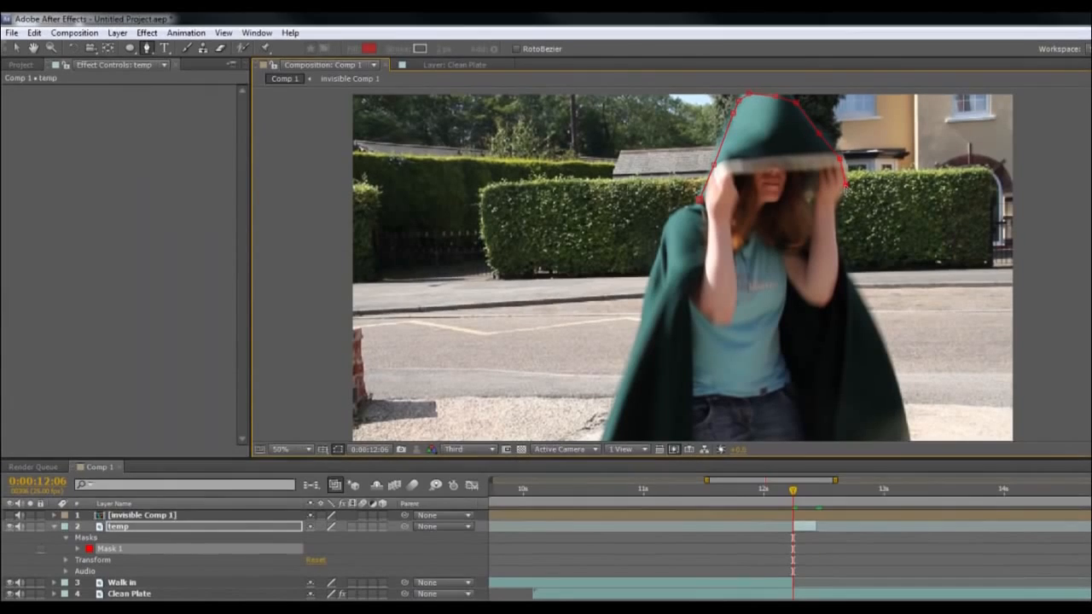
left_click(829, 174)
left_click(792, 173)
left_click(730, 182)
left_click(716, 196)
left_click(700, 199)
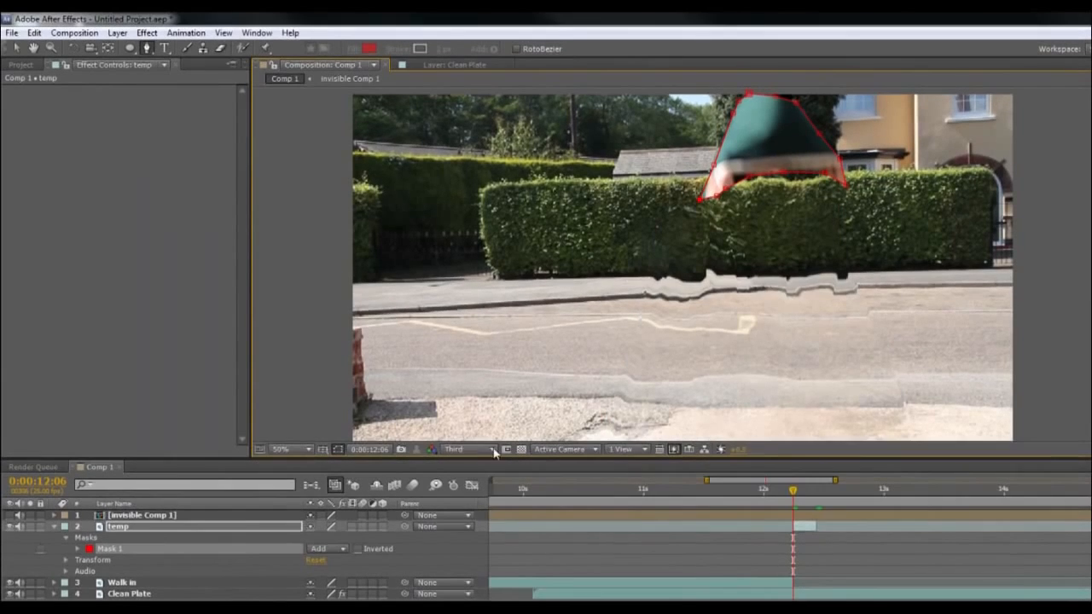
Set Mask 1's mode to None and keyframe its Mask Path at 0:00:12:06.
left_click(326, 549)
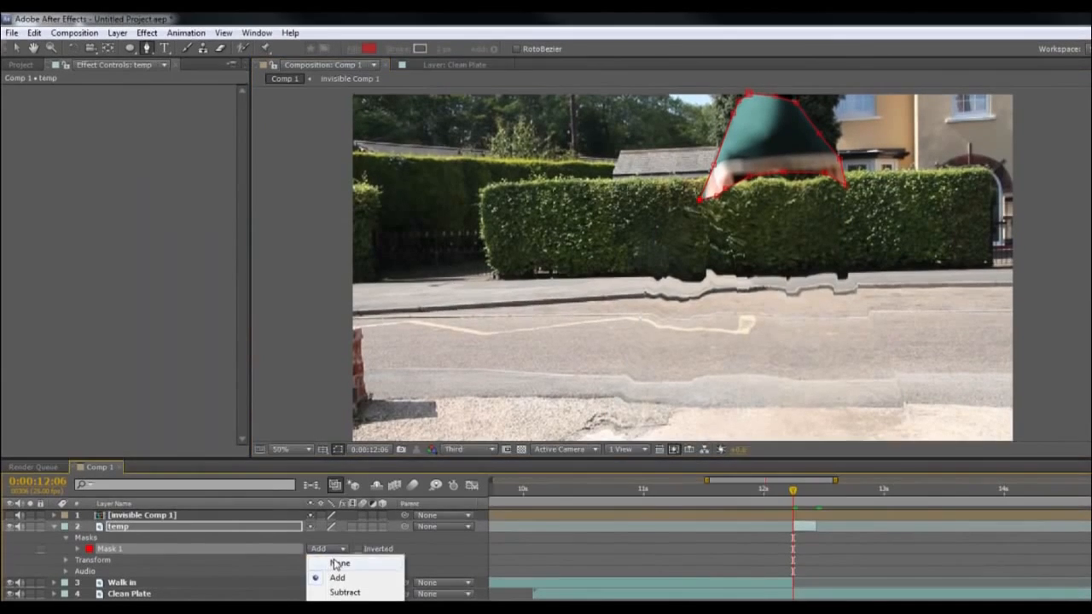
left_click(339, 564)
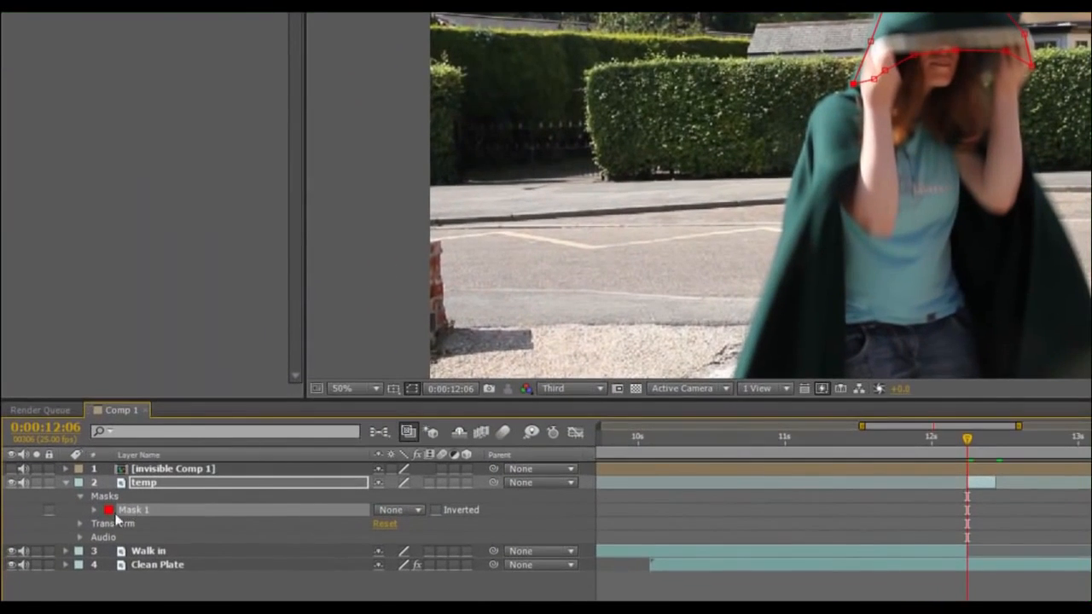
left_click(81, 525)
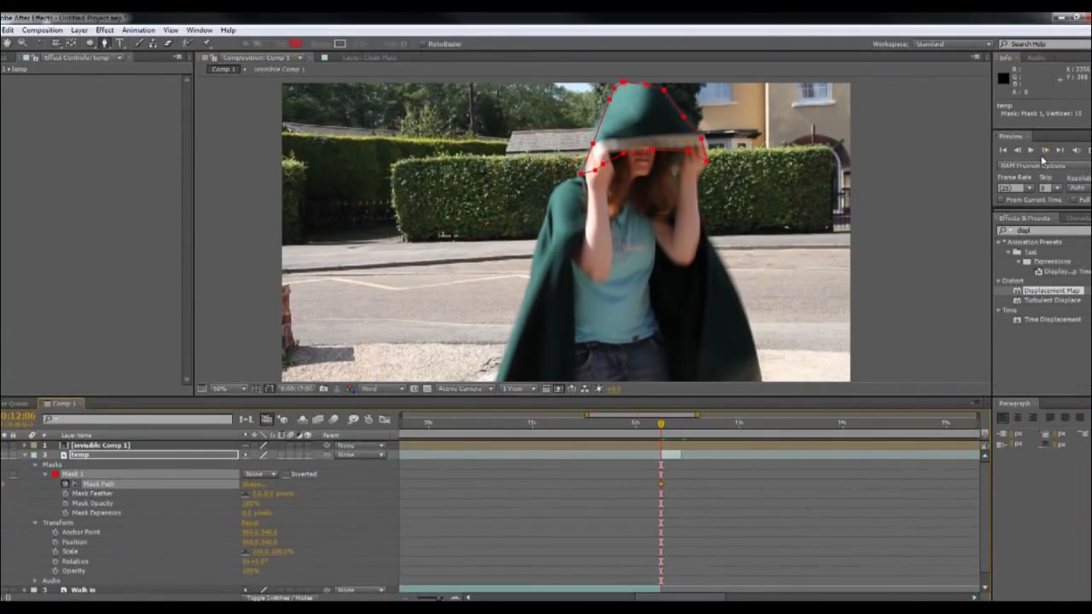
Go to the temp layer's frame at 0:00:12:10 and switch to the Selection tool.
left_click(1043, 154)
left_click(1044, 154)
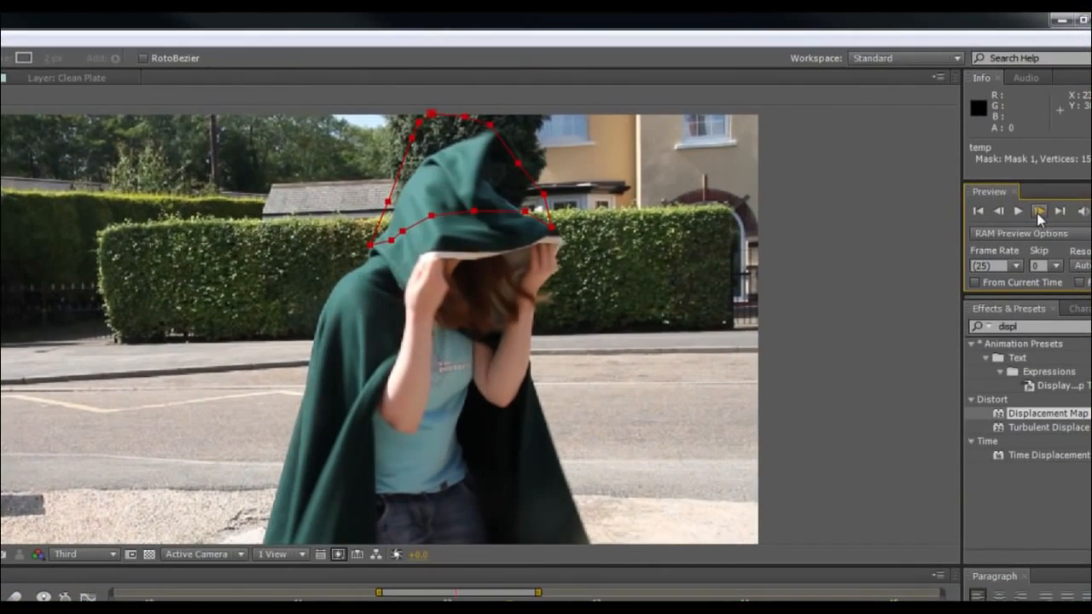
left_click(1039, 215)
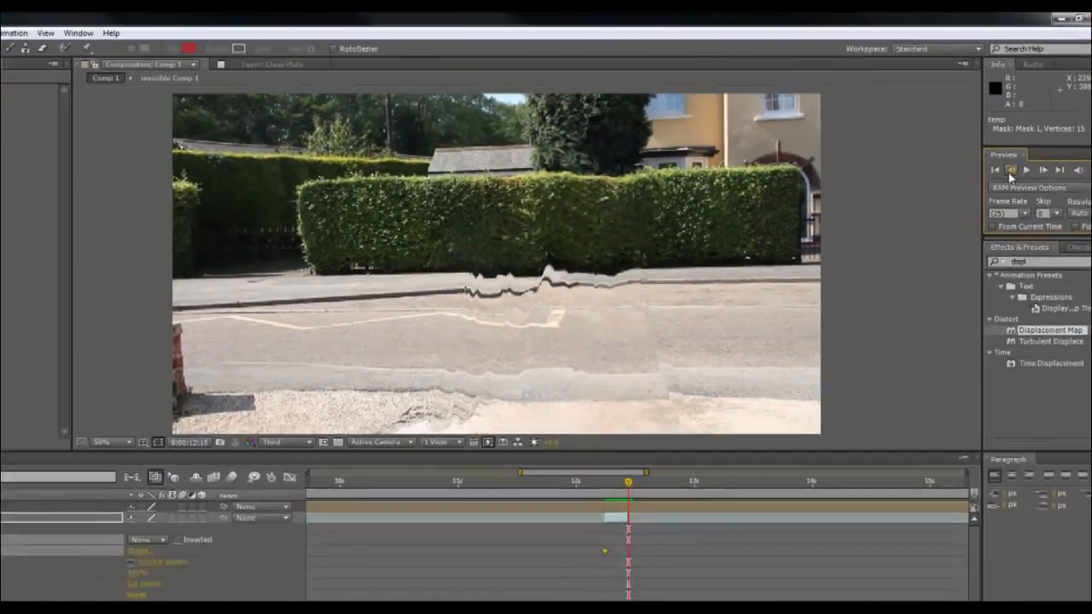
left_click(1012, 175)
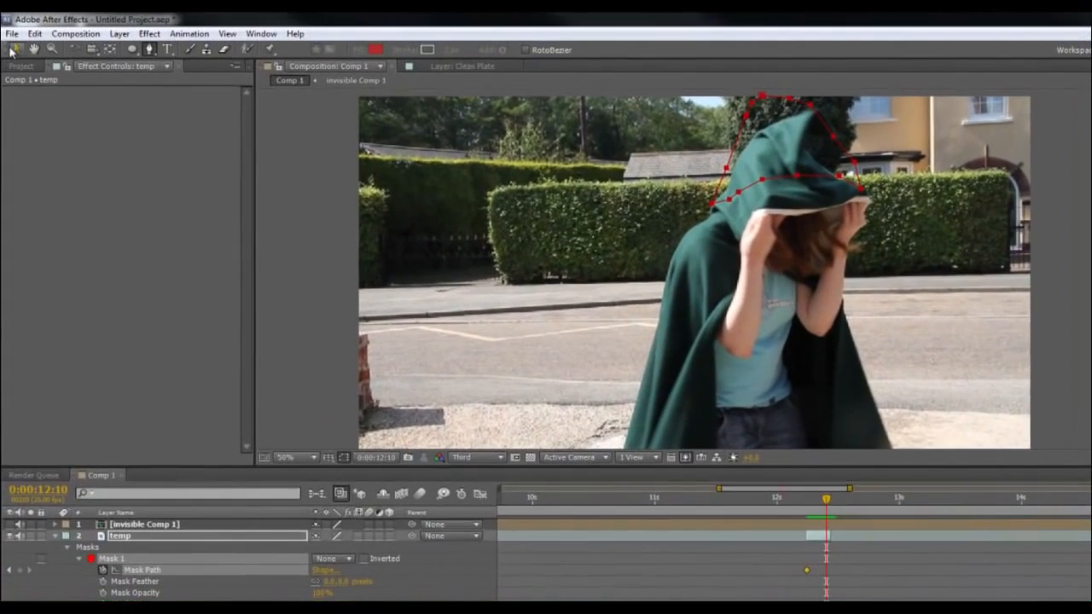
left_click(14, 50)
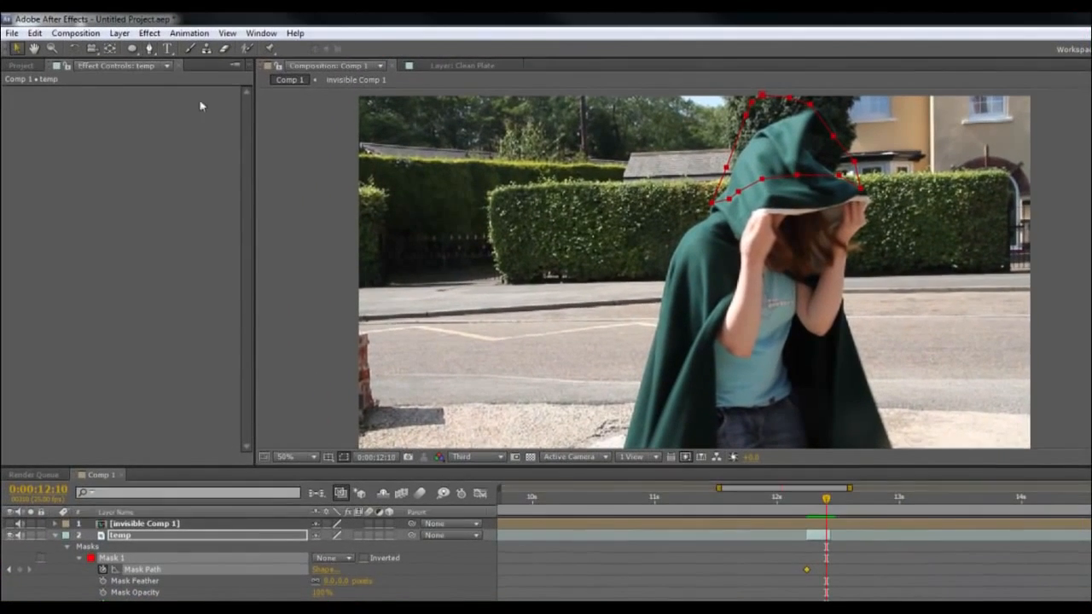
left_click_drag(910, 226, 666, 89)
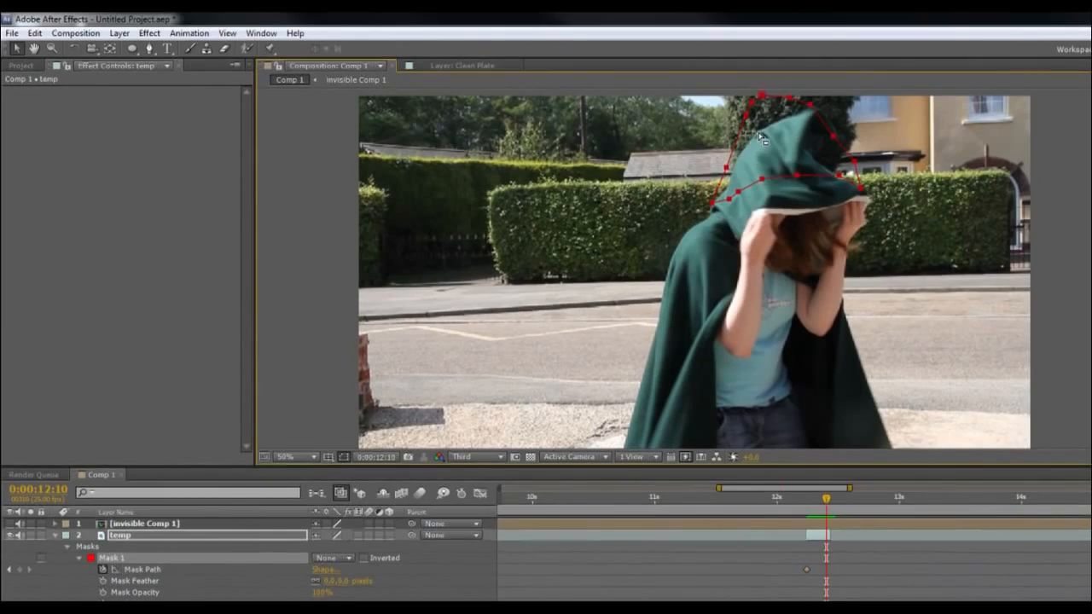
left_click_drag(895, 223, 836, 188)
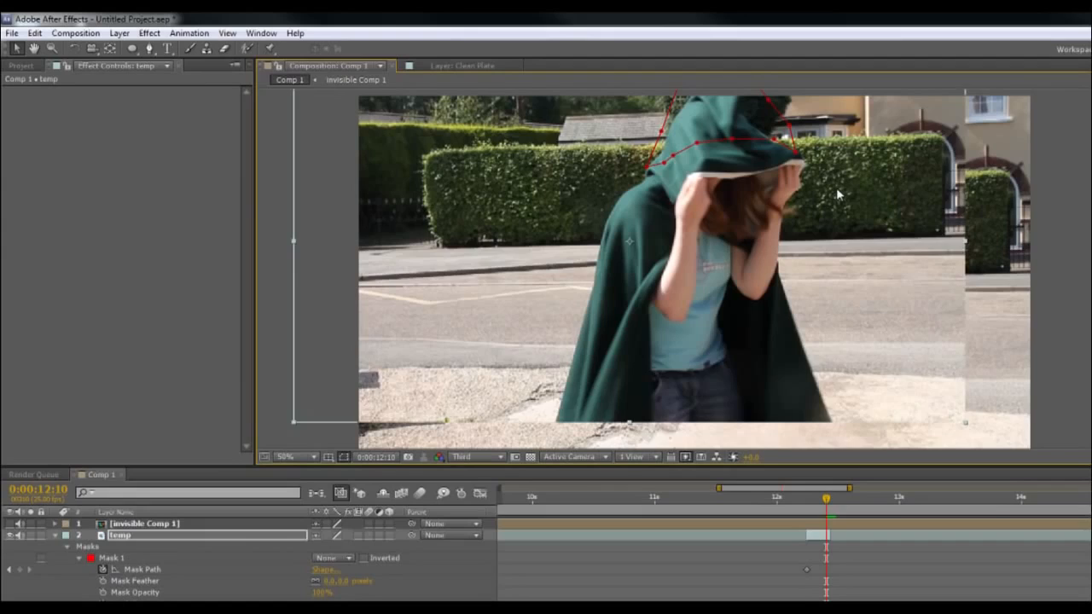
key("ctrl+z")
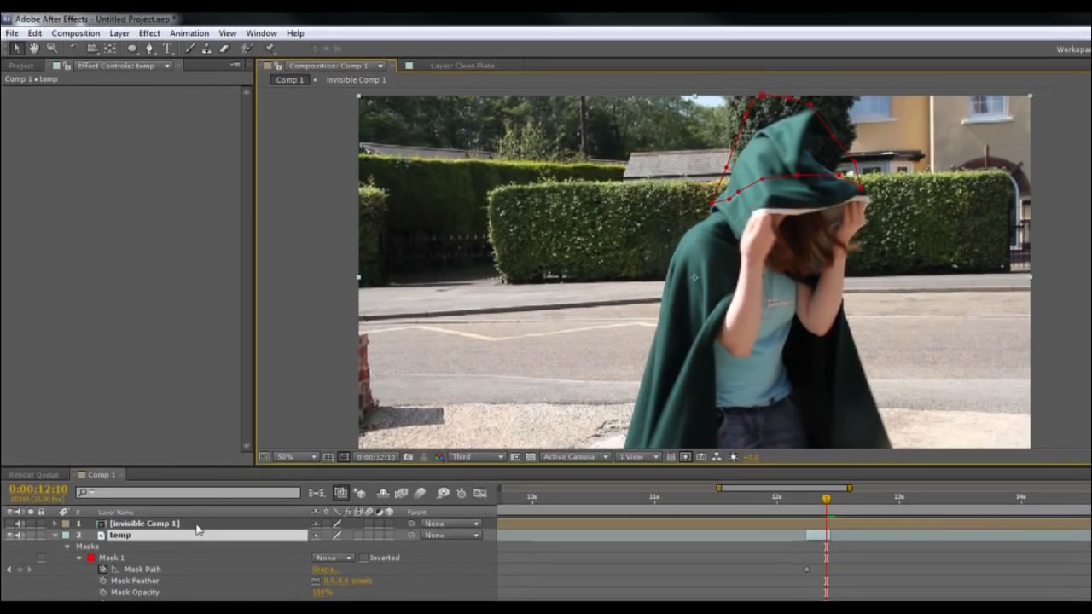
Shift Mask 1 onto the hood at 0:00:12:10 and pull its lower points down to the cloak's bottom edge.
left_click(112, 560)
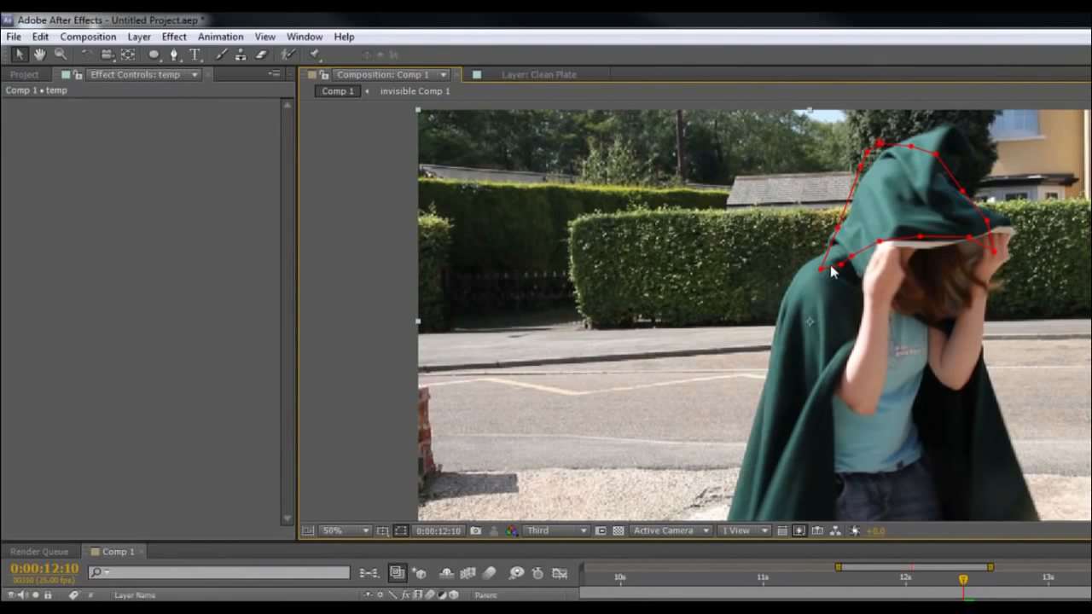
left_click_drag(821, 270, 745, 513)
left_click_drag(844, 256, 824, 518)
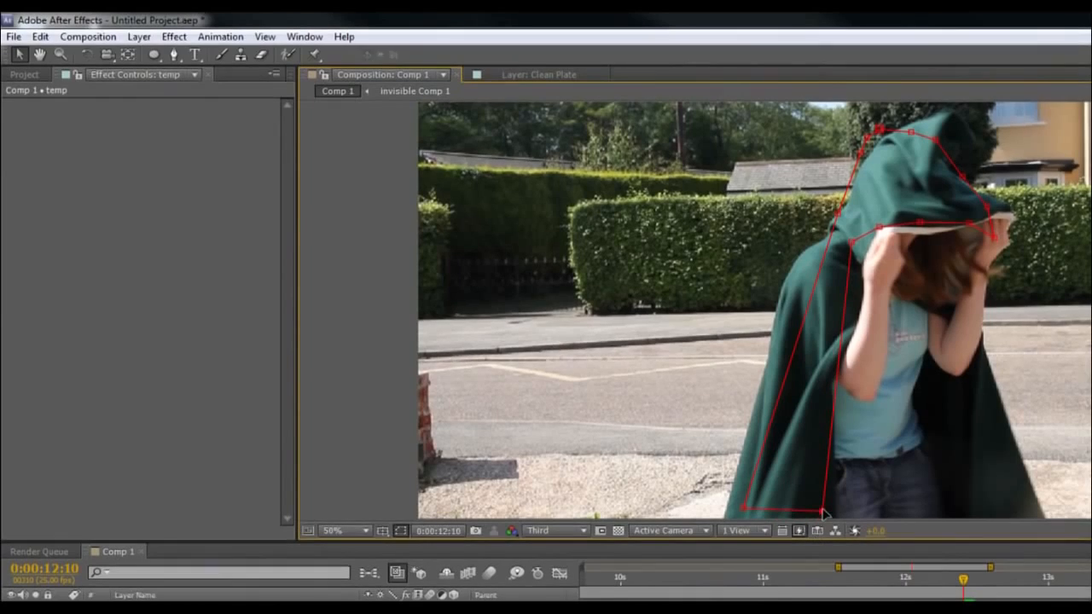
left_click_drag(852, 242, 893, 429)
left_click_drag(892, 472, 895, 508)
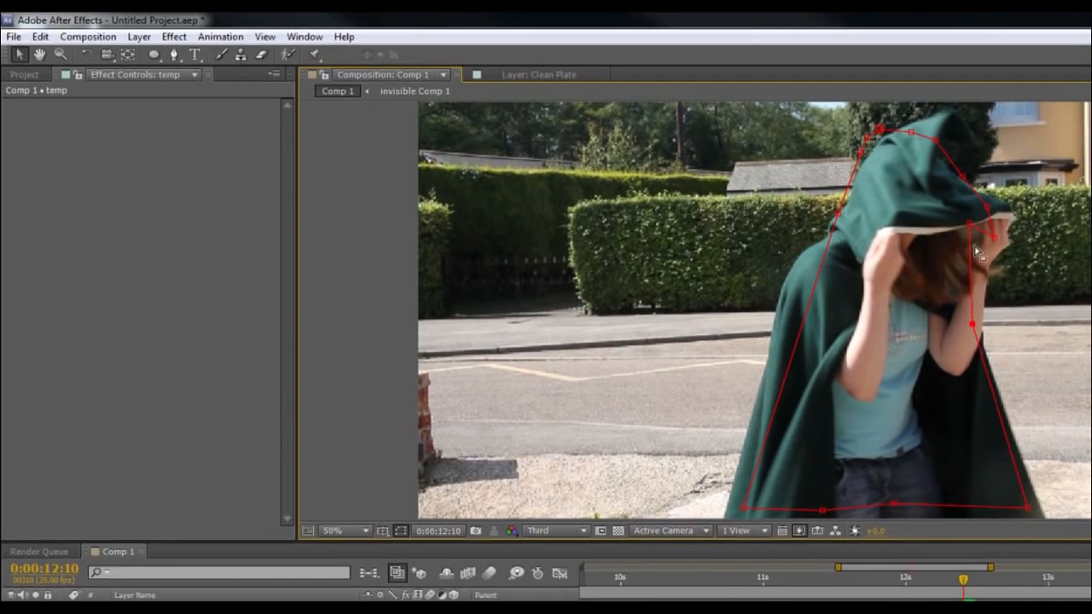
Fit the mask's right side to the raised arm and hood brim, and move its top points to the hood's peak.
left_click_drag(992, 287, 983, 291)
left_click_drag(992, 214, 1009, 219)
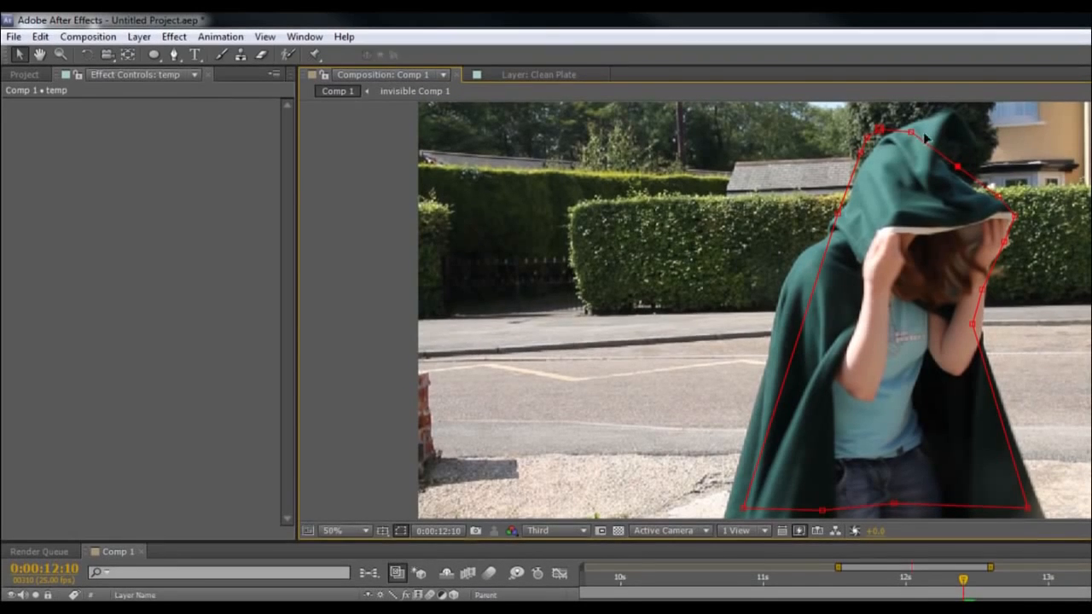
left_click_drag(912, 135, 978, 142)
left_click_drag(880, 131, 945, 113)
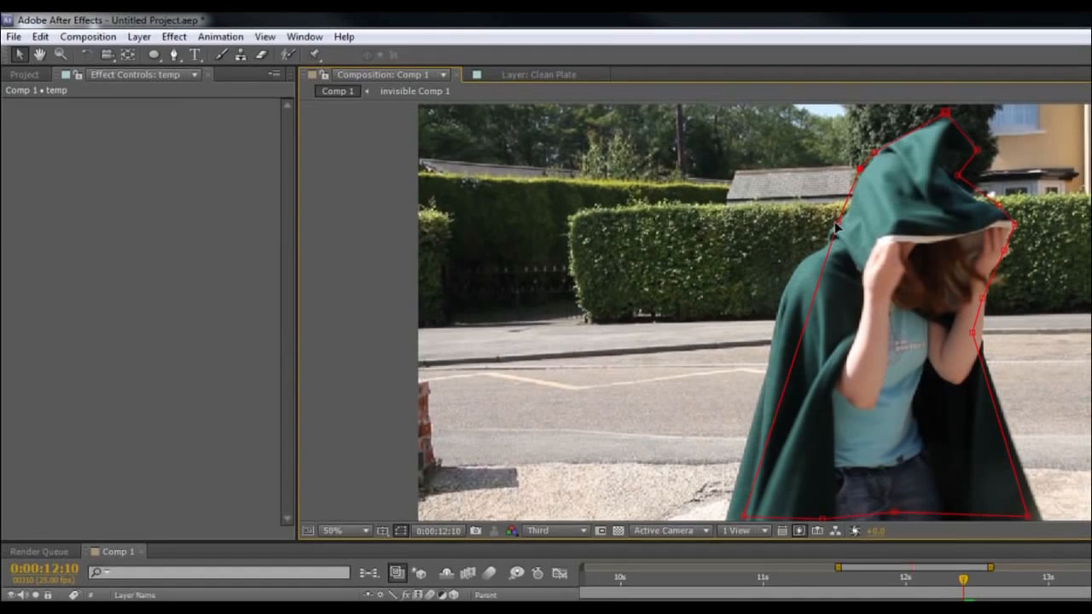
Fit the mask's left side to the cloak's shoulder, the neck and the back of the hood.
left_click_drag(834, 232, 795, 288)
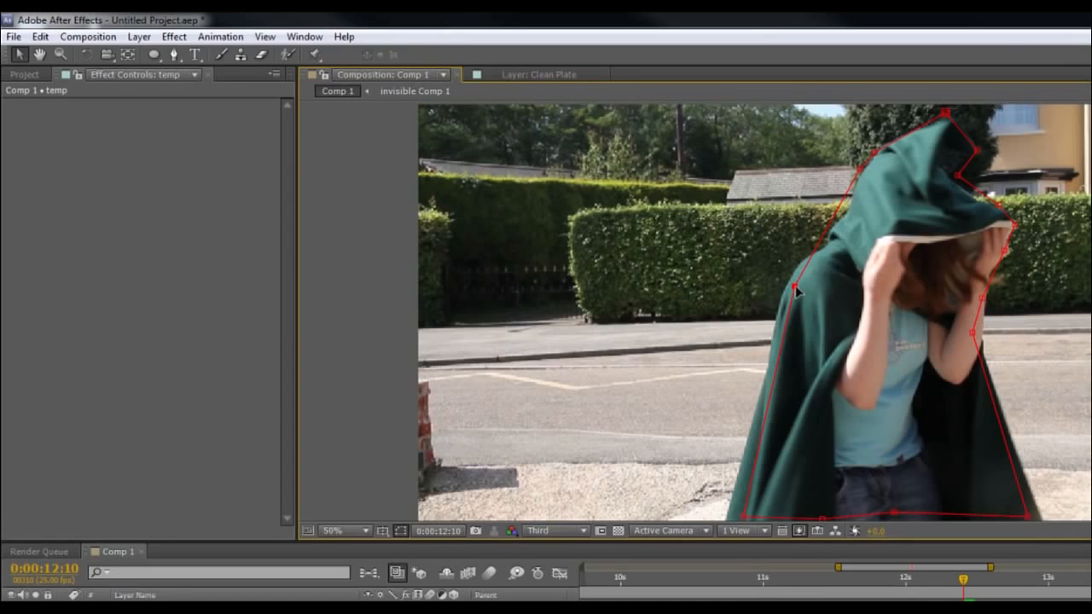
left_click_drag(860, 171, 838, 240)
left_click_drag(875, 153, 872, 161)
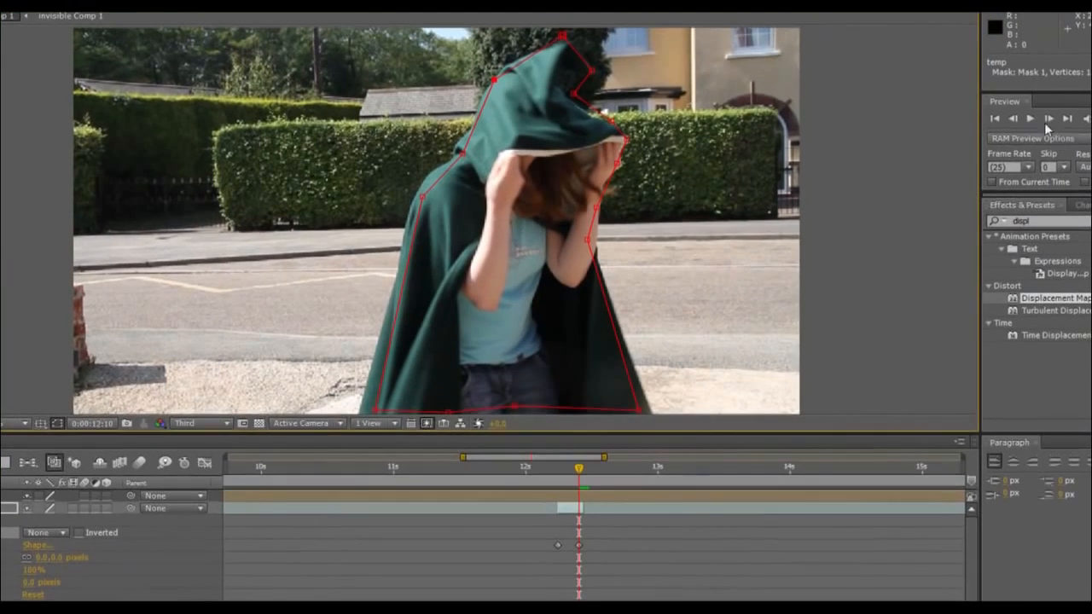
Step back through the mask animation to 0:00:12:06 and set Mask 1's mode to Subtract.
left_click(1015, 120)
left_click(1015, 120)
left_click(1015, 120)
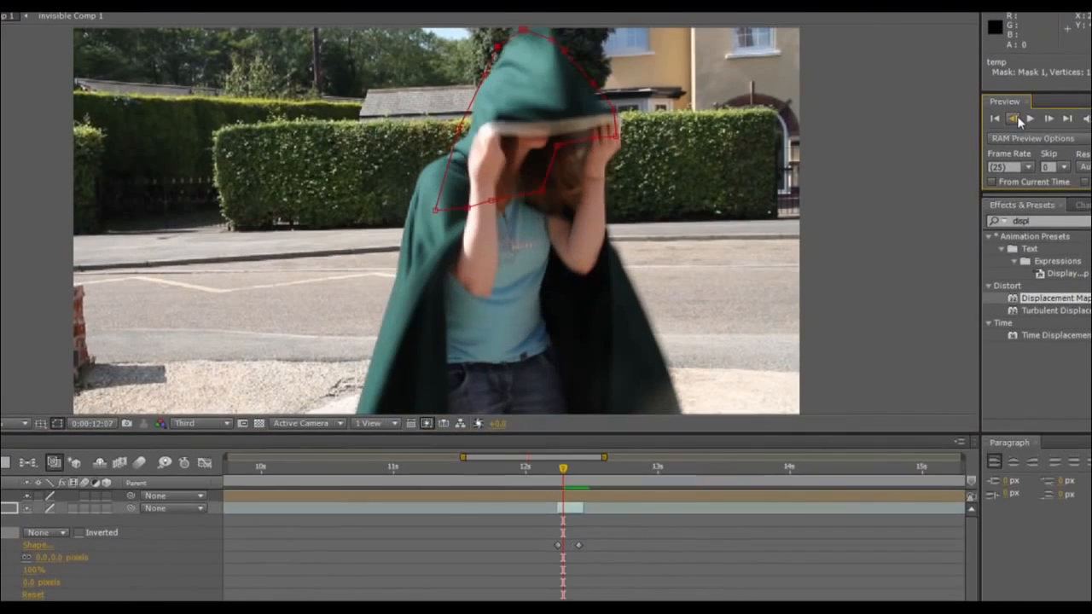
left_click(1015, 120)
left_click(1014, 119)
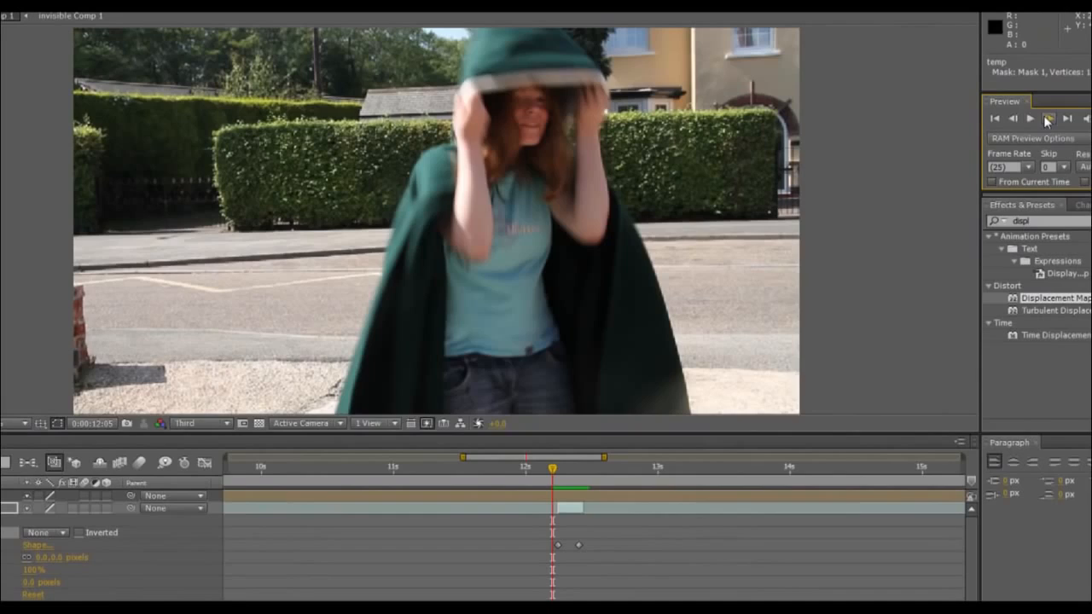
left_click(1049, 120)
left_click(38, 536)
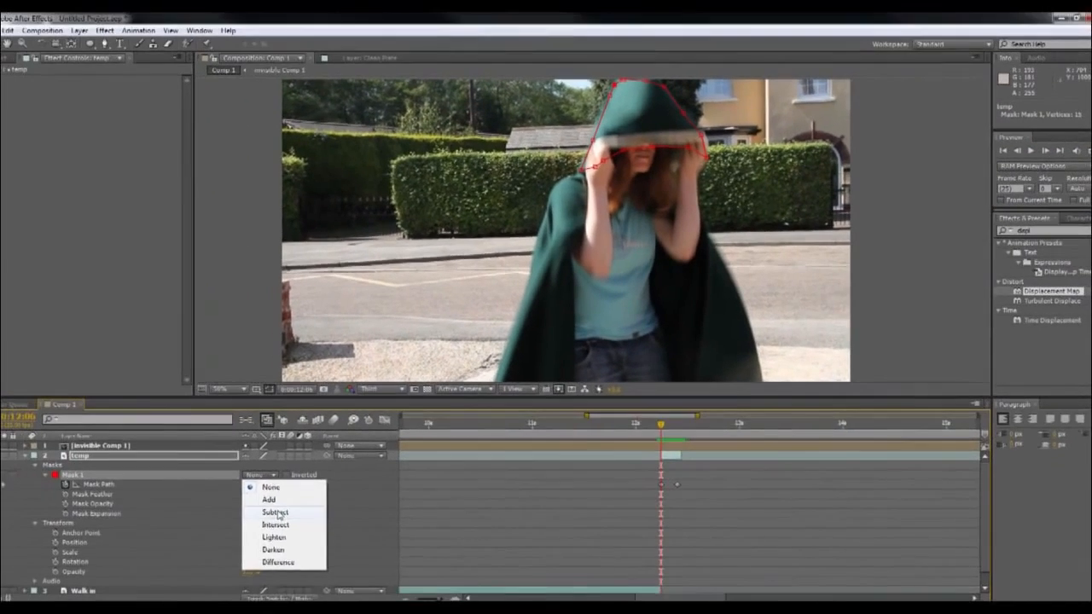
left_click(277, 513)
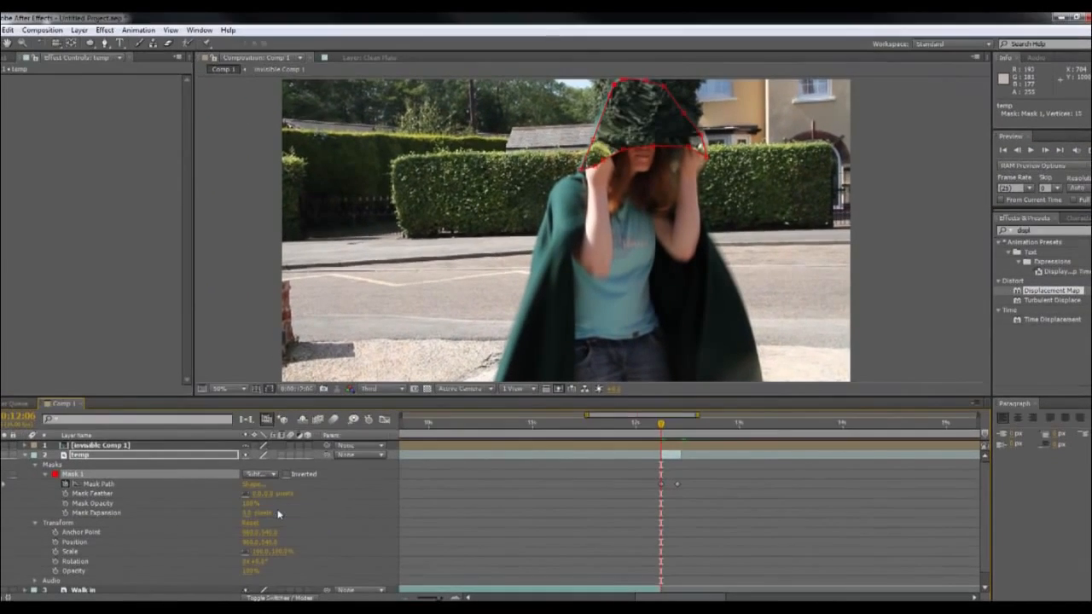
Try the Add mode on Mask 1 for comparison and restore Subtract.
left_click(261, 475)
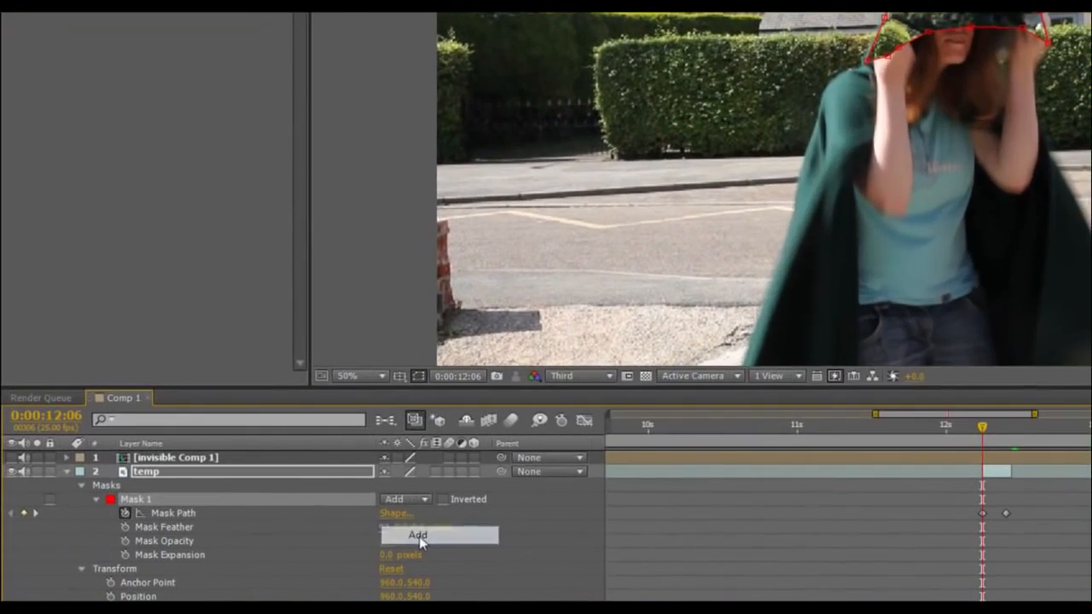
left_click(269, 499)
left_click(415, 500)
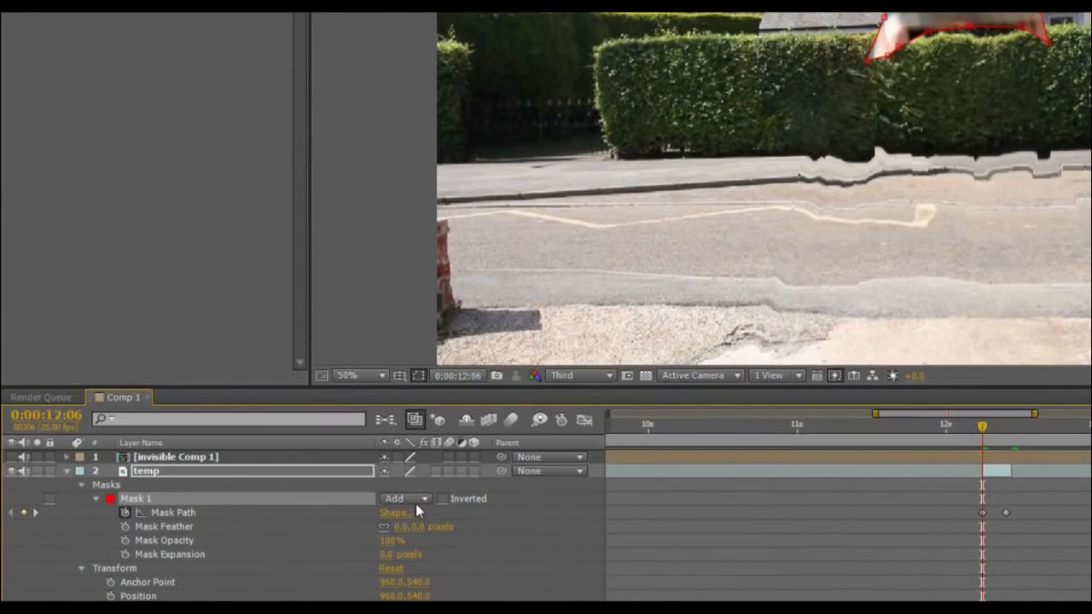
left_click(426, 555)
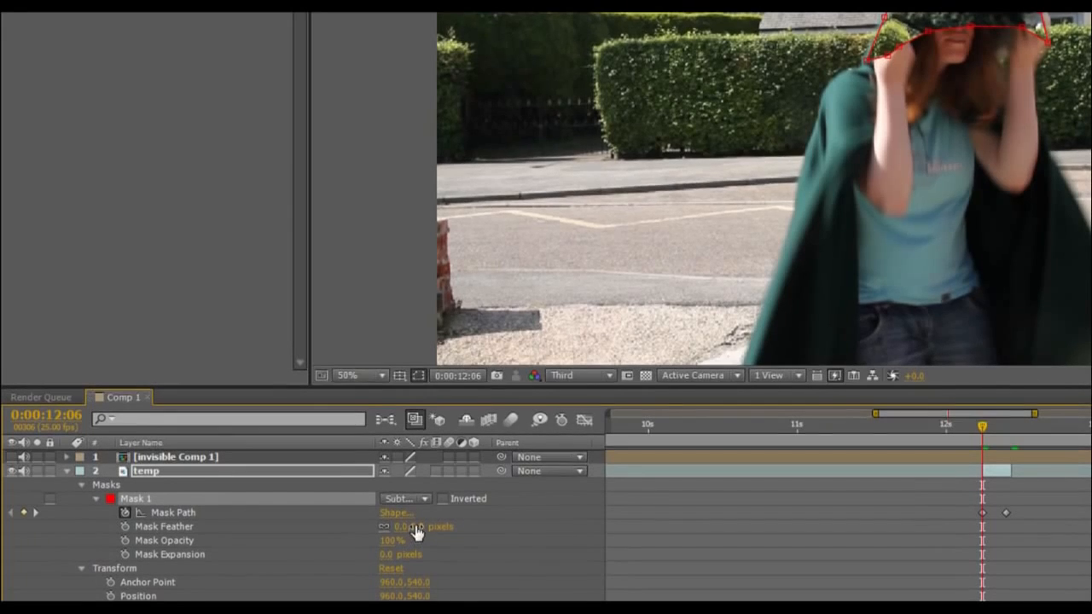
Increase Mask 1's feather to soften its edge and check the animation frame by frame up to 0:00:12:10.
left_click_drag(411, 527, 434, 527)
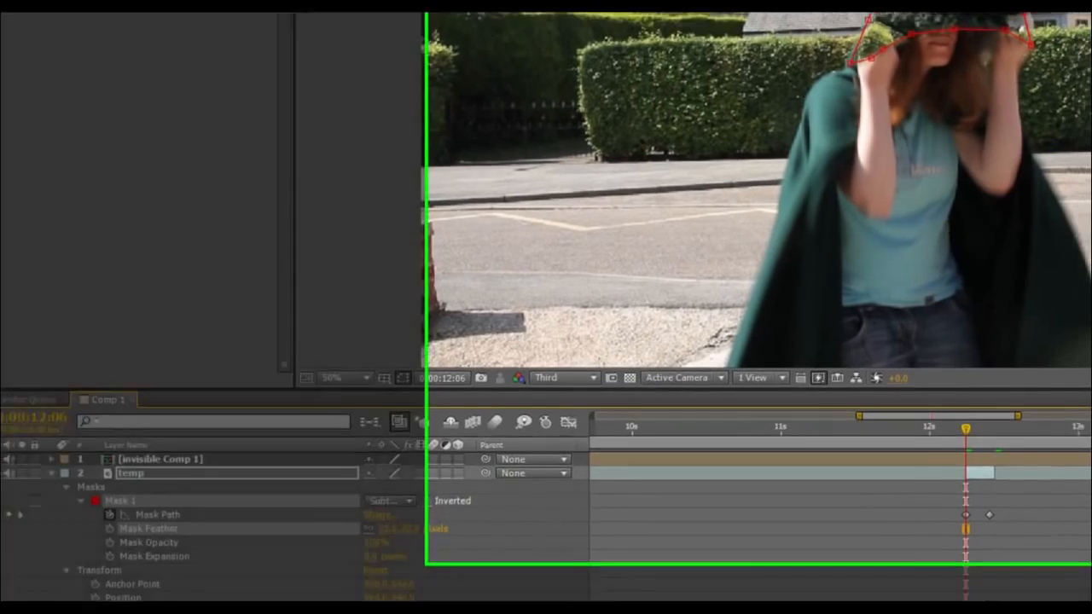
left_click(1042, 98)
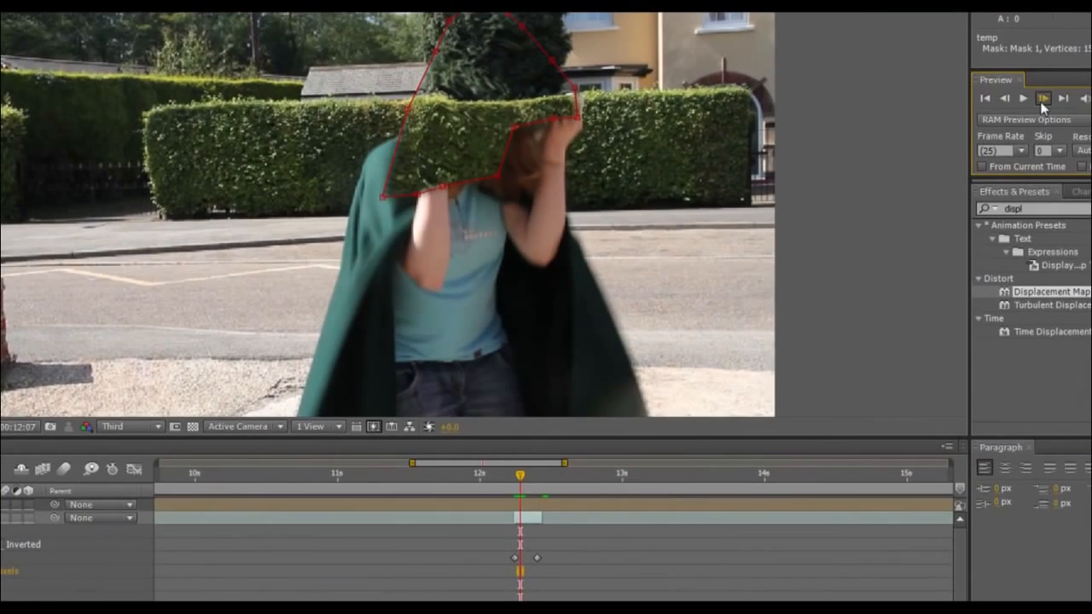
left_click(1043, 99)
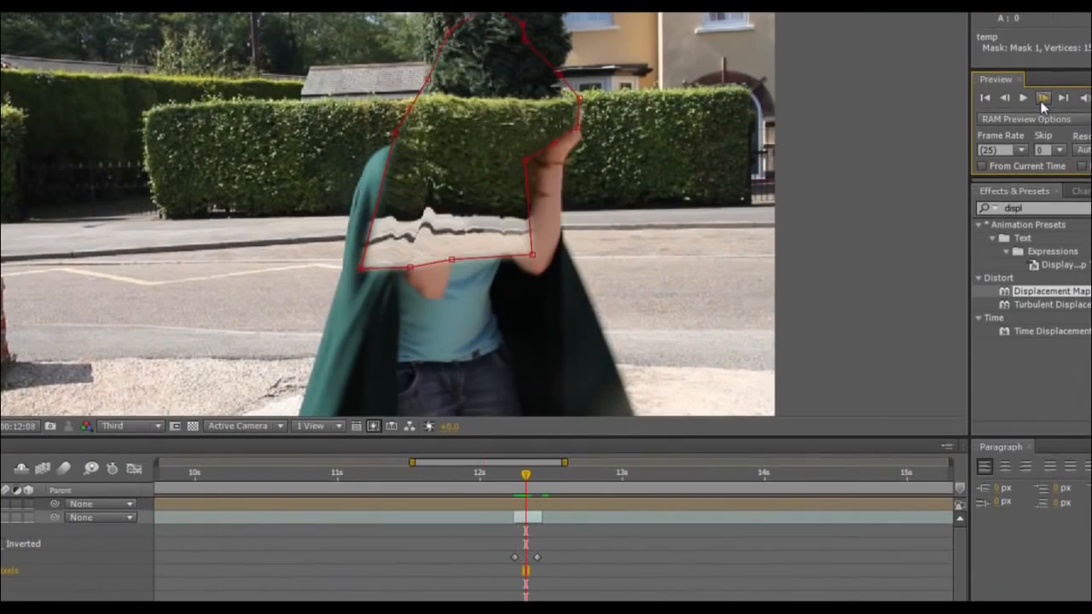
left_click(1042, 99)
left_click(1042, 99)
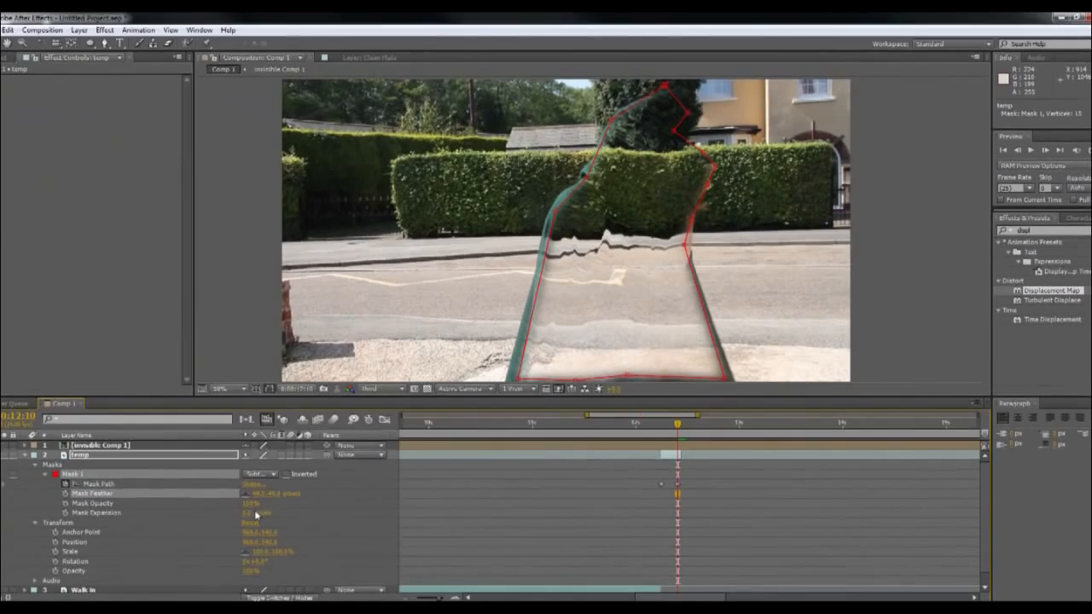
Set Mask 1's expansion to 10 pixels.
left_click(256, 514)
type("-10")
key("Return")
left_click(450, 493)
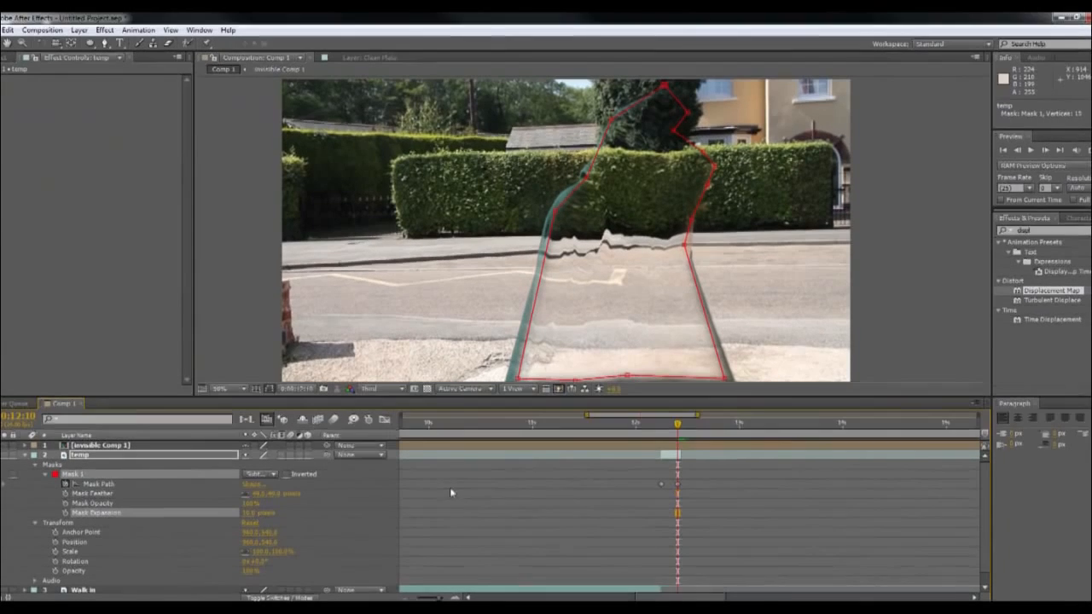
Reshape Mask 1 at 0:00:12:08 by lowering its bottom points over the chest and moving the lower corner onto the raised arm's elbow.
left_click(1018, 150)
left_click(1021, 153)
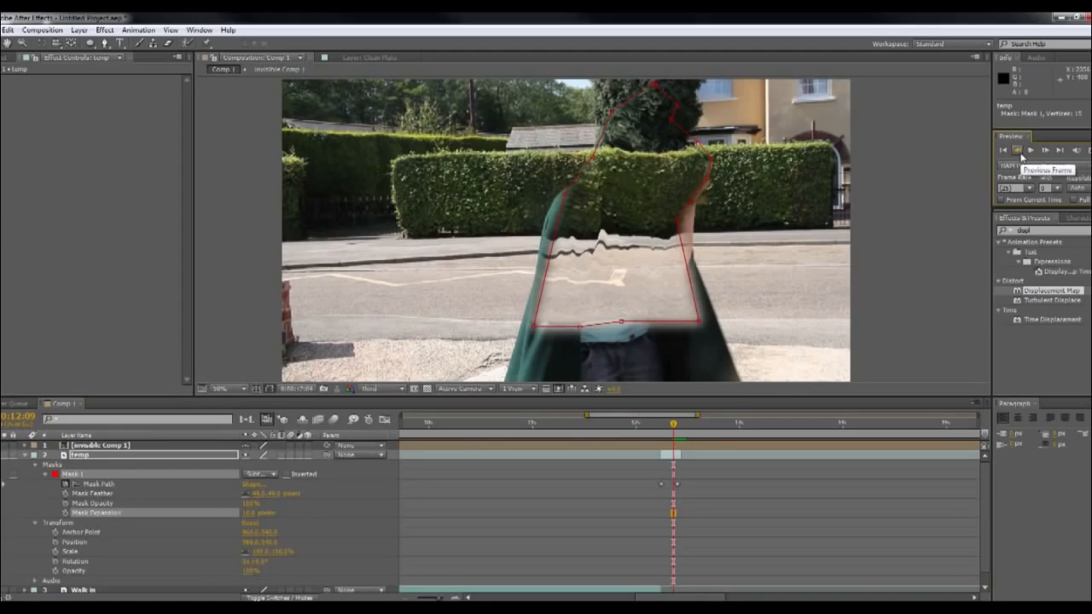
left_click(1021, 154)
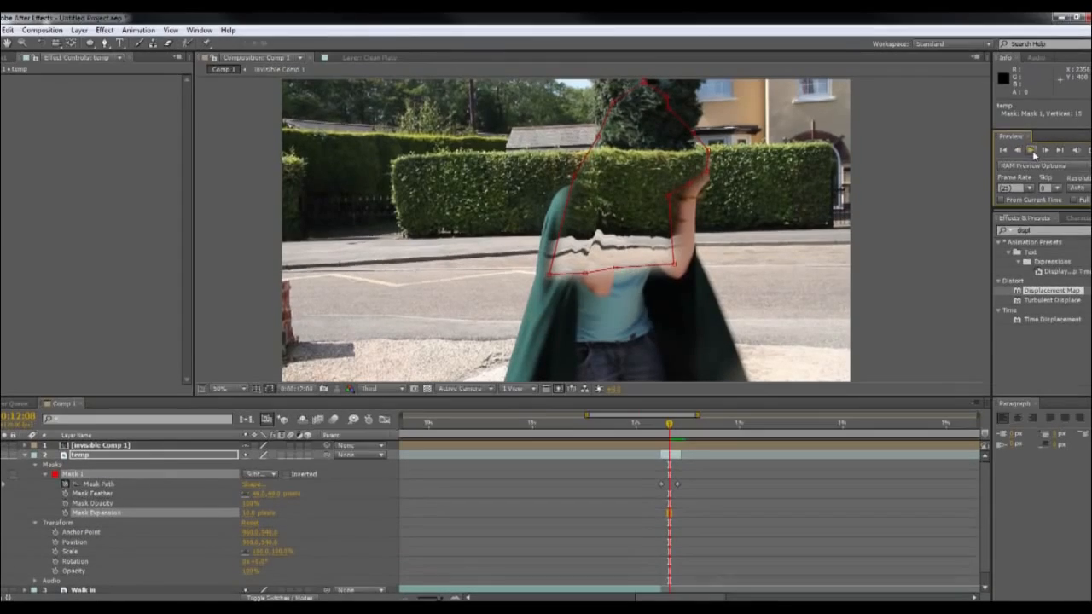
left_click(1018, 151)
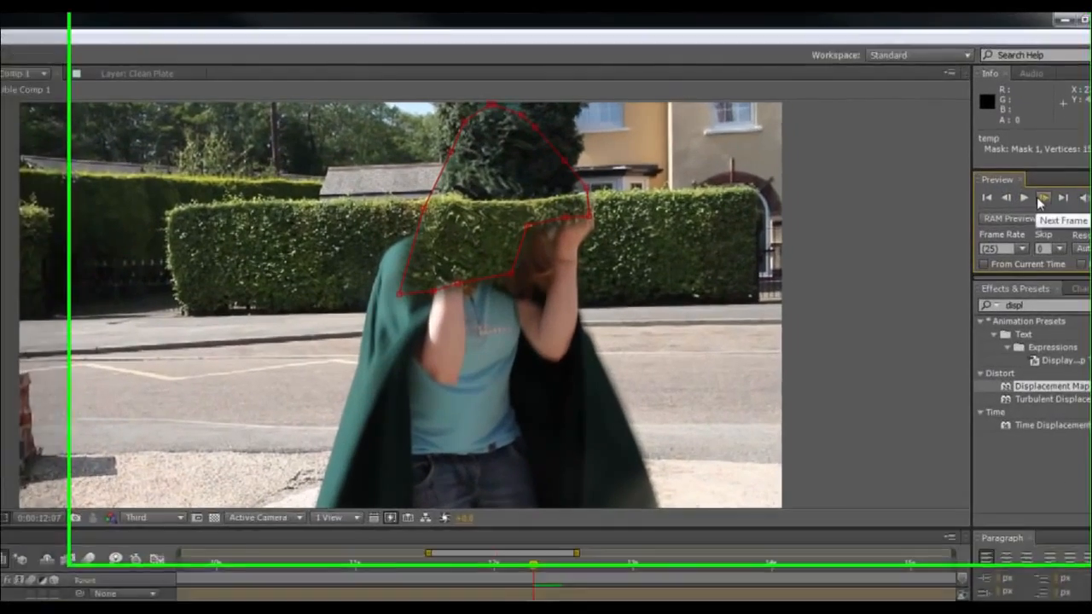
left_click(1043, 153)
left_click(1043, 154)
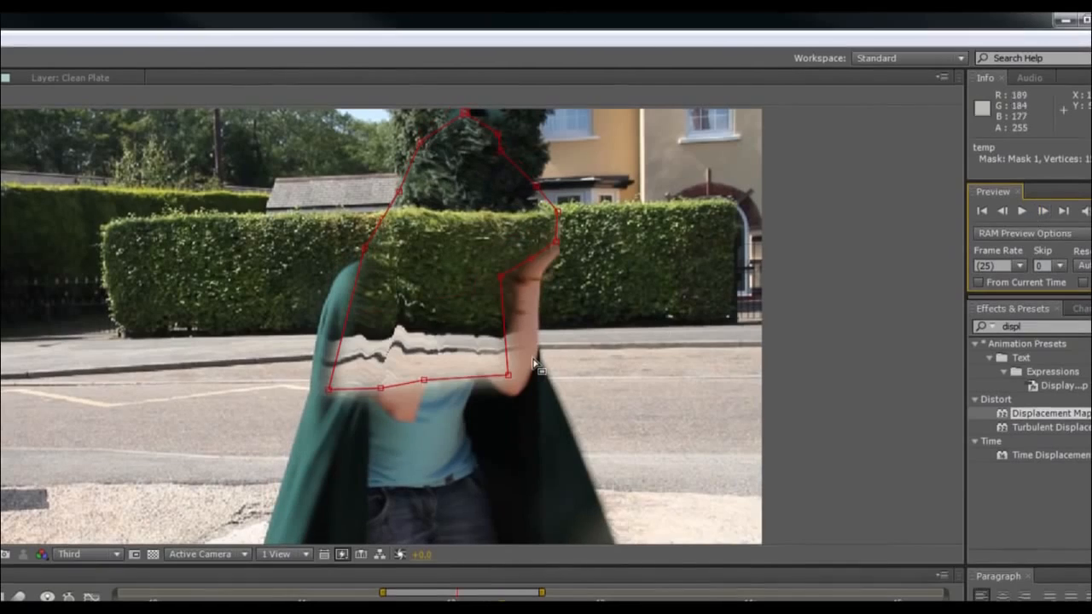
left_click(425, 387)
left_click_drag(425, 386, 432, 427)
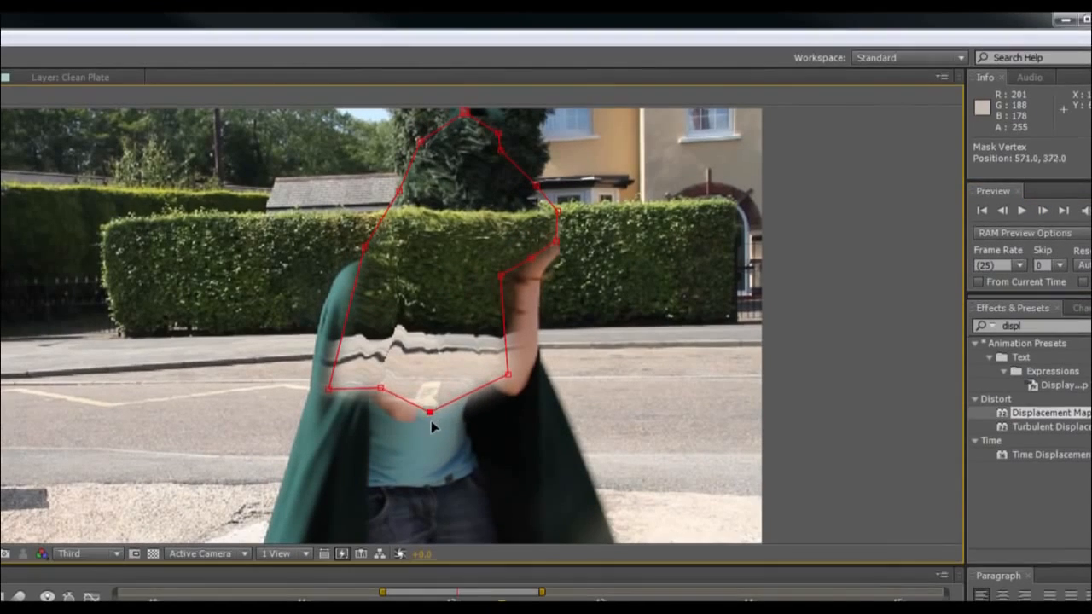
left_click_drag(381, 388, 459, 423)
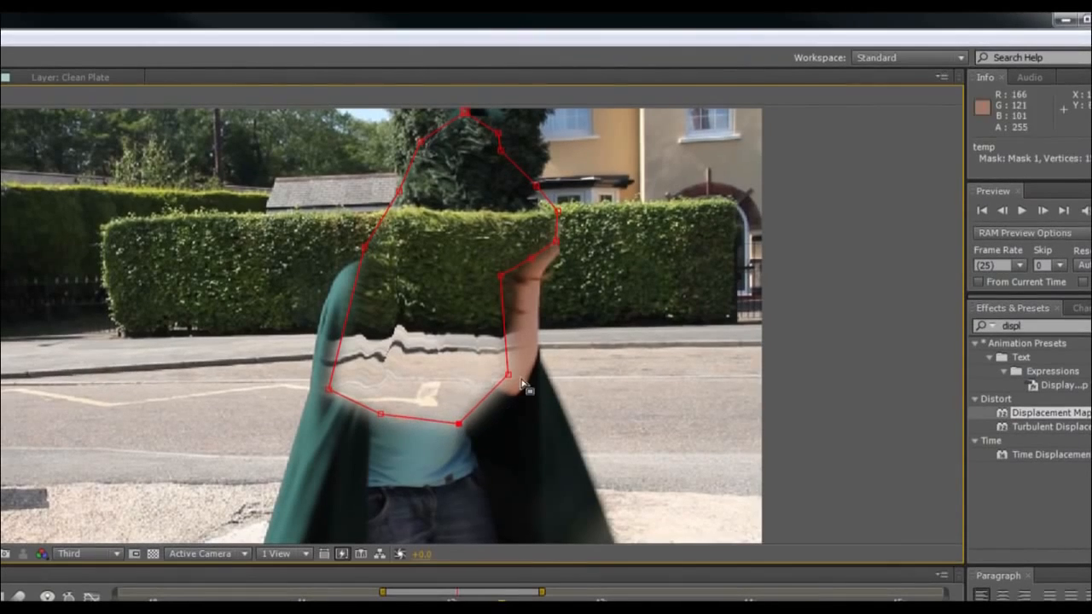
left_click_drag(509, 374, 513, 378)
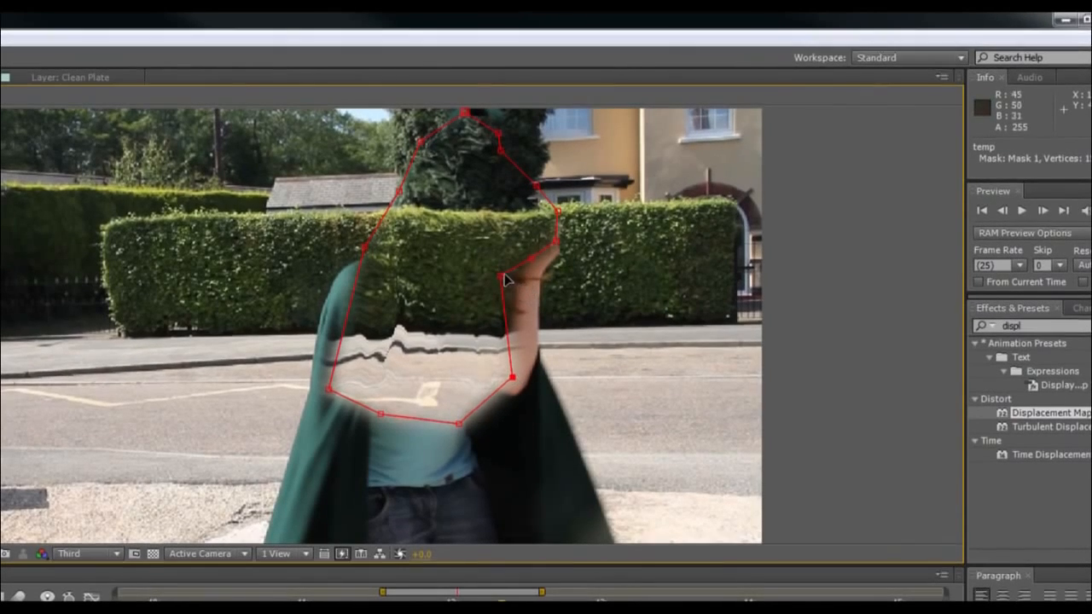
Check the reshaped mask frame by frame from 0:00:12:08 to 0:00:12:11.
left_click(1041, 212)
left_click(1041, 211)
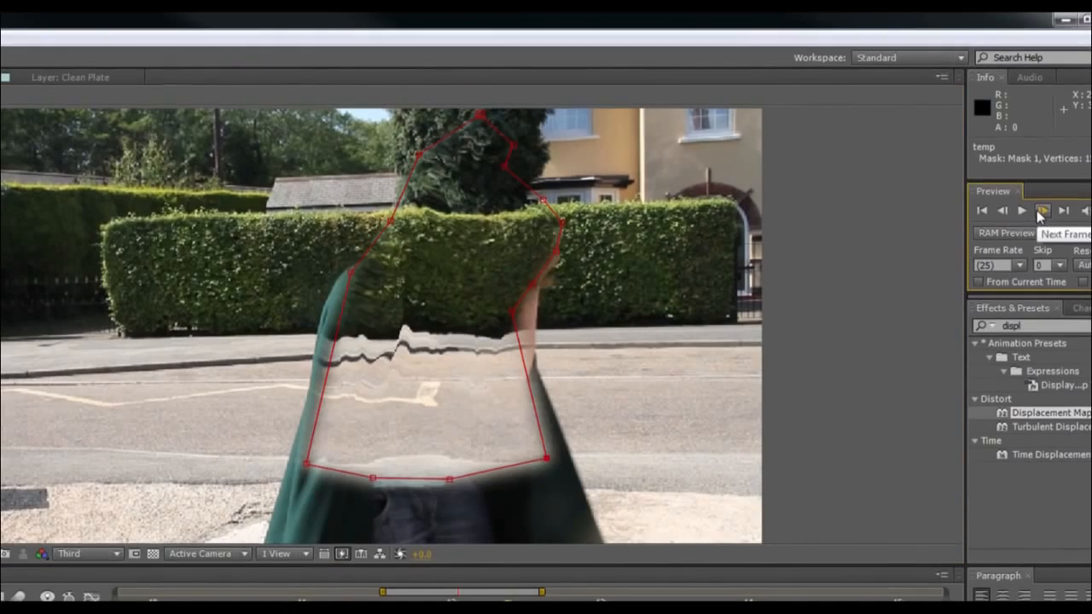
left_click(1041, 212)
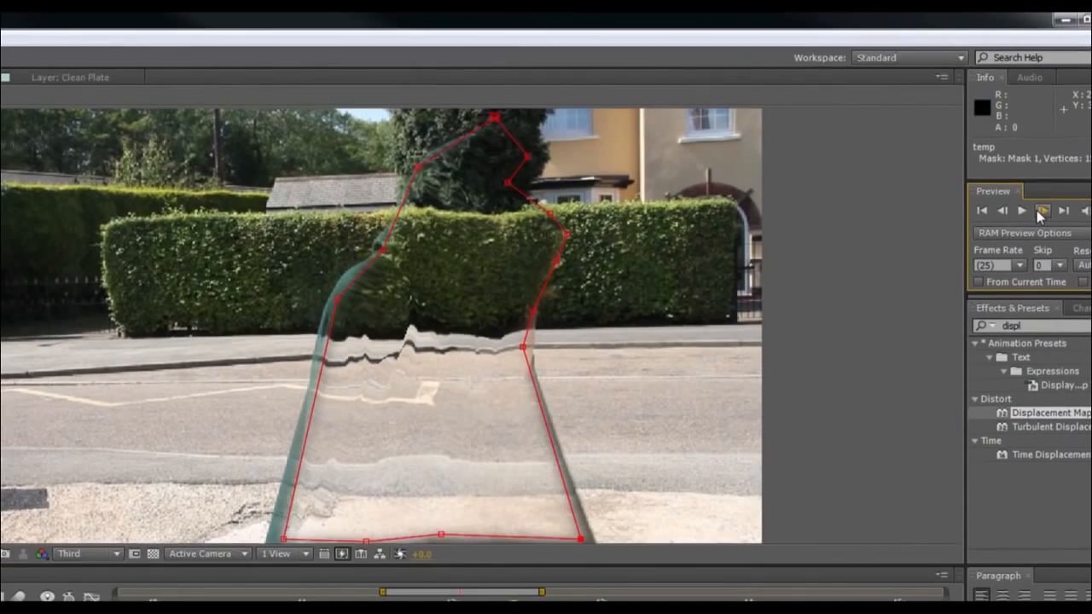
left_click(1040, 212)
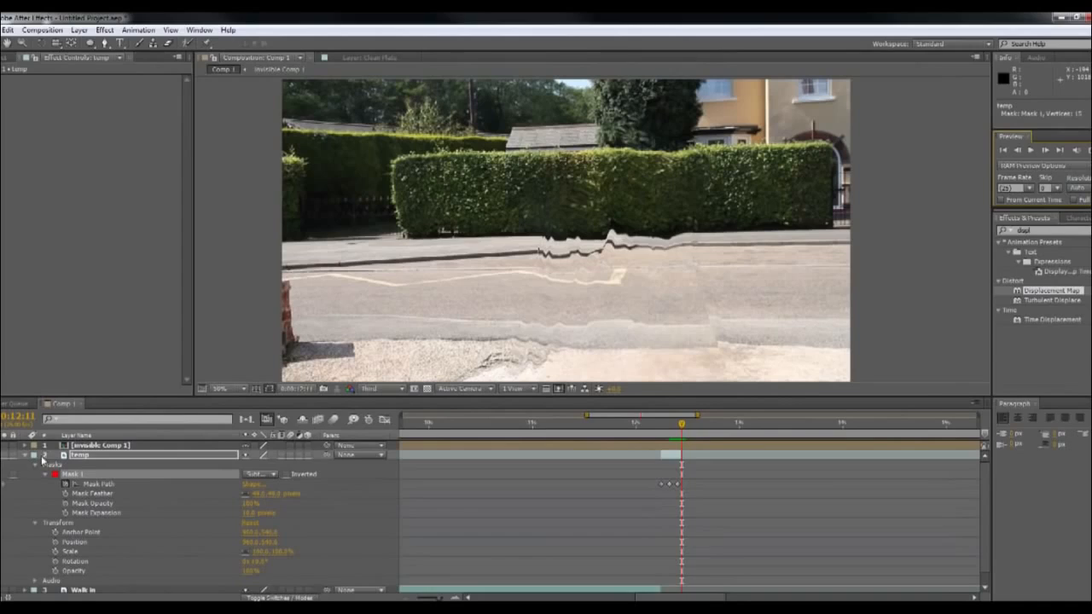
Collapse the temp layer's properties, select the invisible Comp 1 layer and preview the disappearance from 0:00:12:04.
left_click(26, 456)
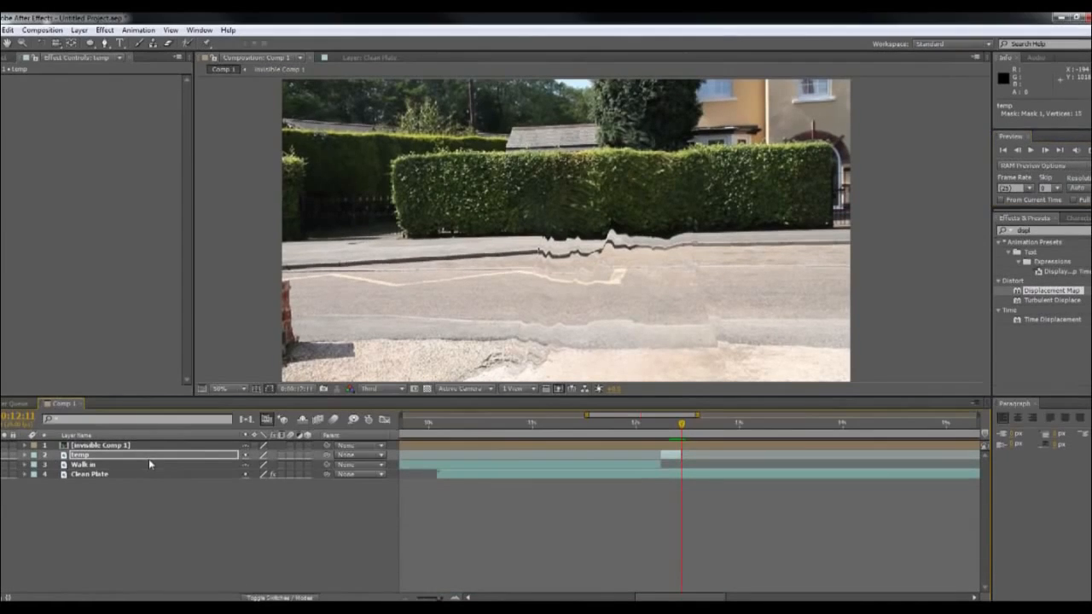
left_click_drag(685, 424, 661, 424)
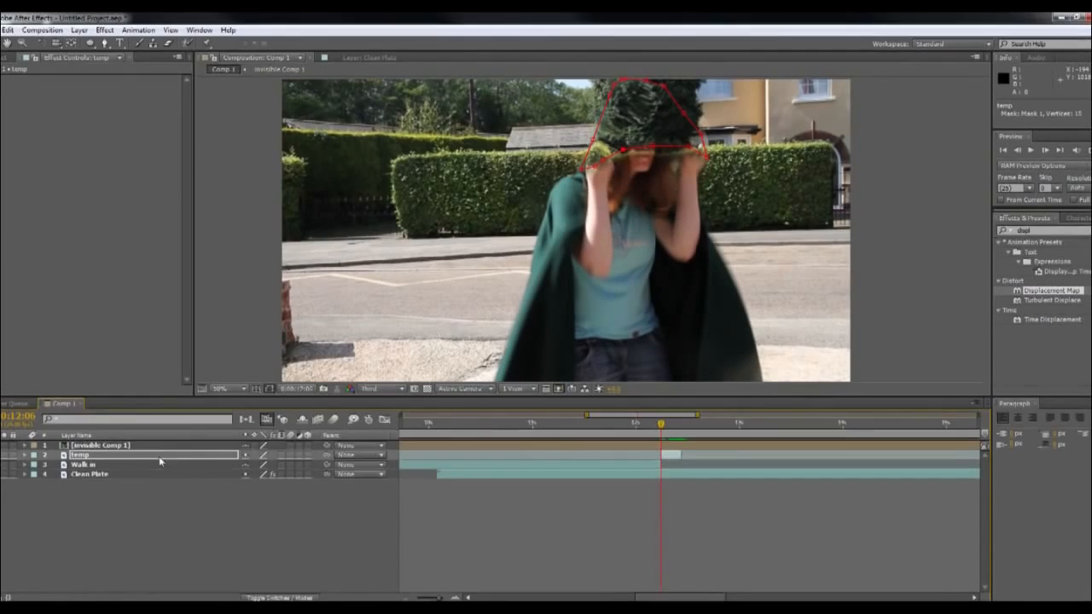
left_click(122, 448)
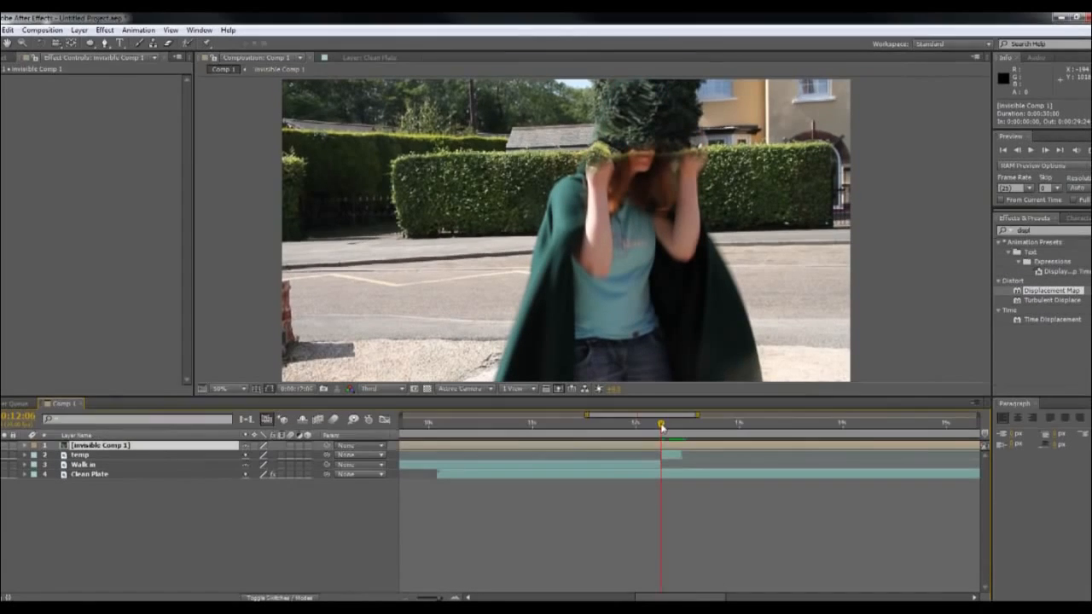
left_click_drag(662, 425, 650, 426)
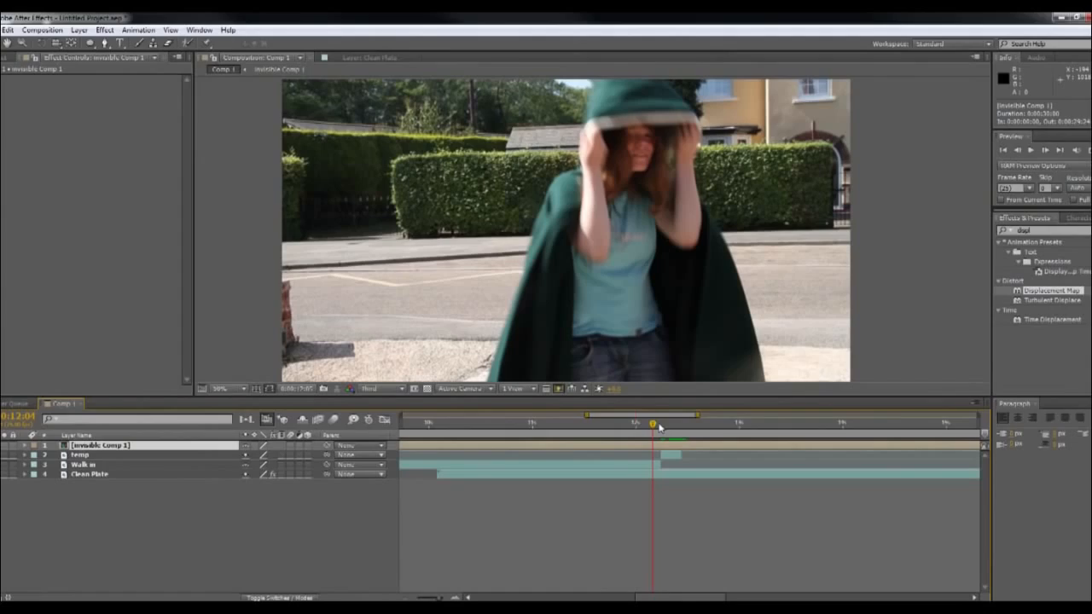
key("space")
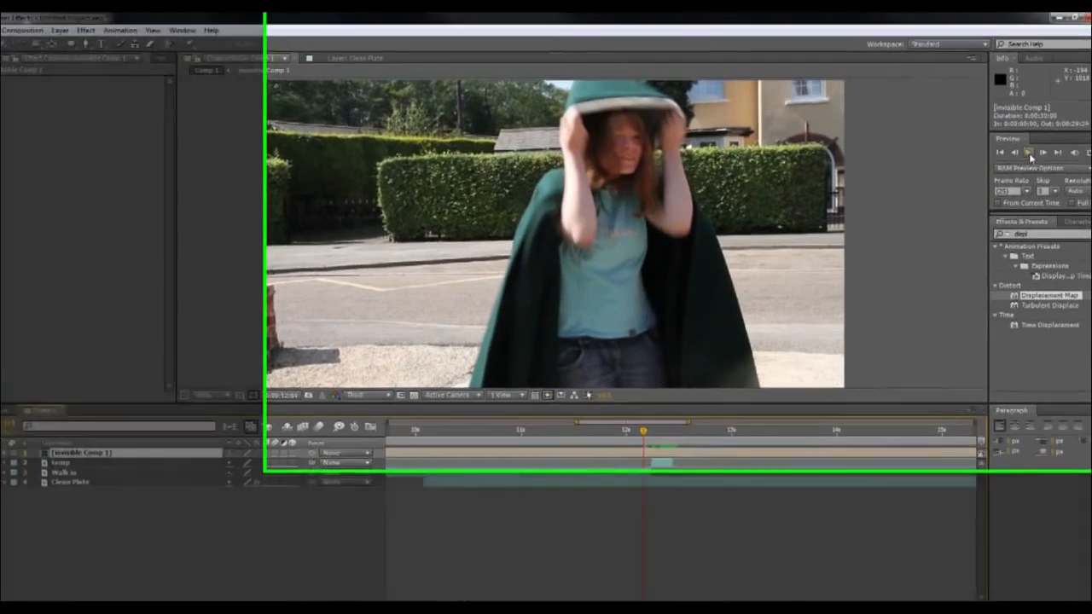